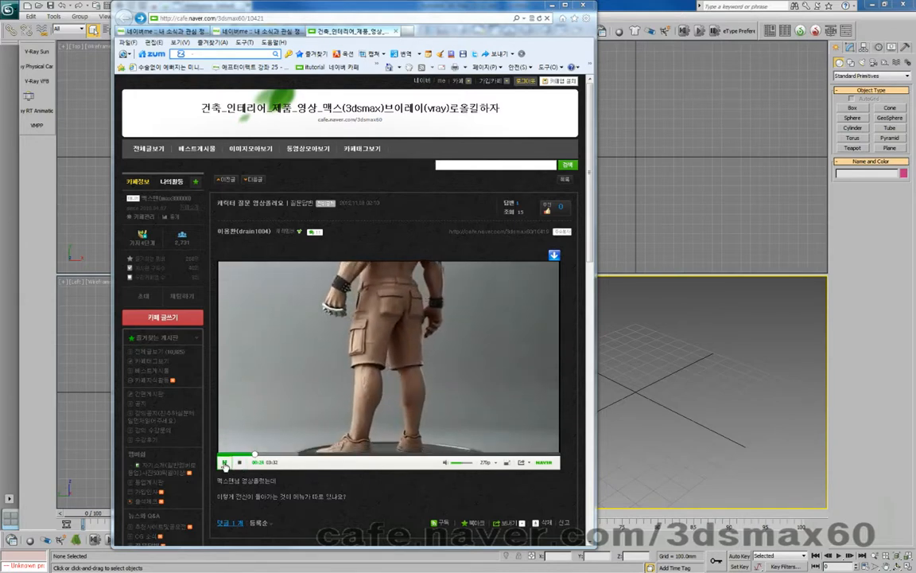
Pause the reference turntable video and switch to 3ds Max
{"action": "left_click", "coordinate": [226, 462]}
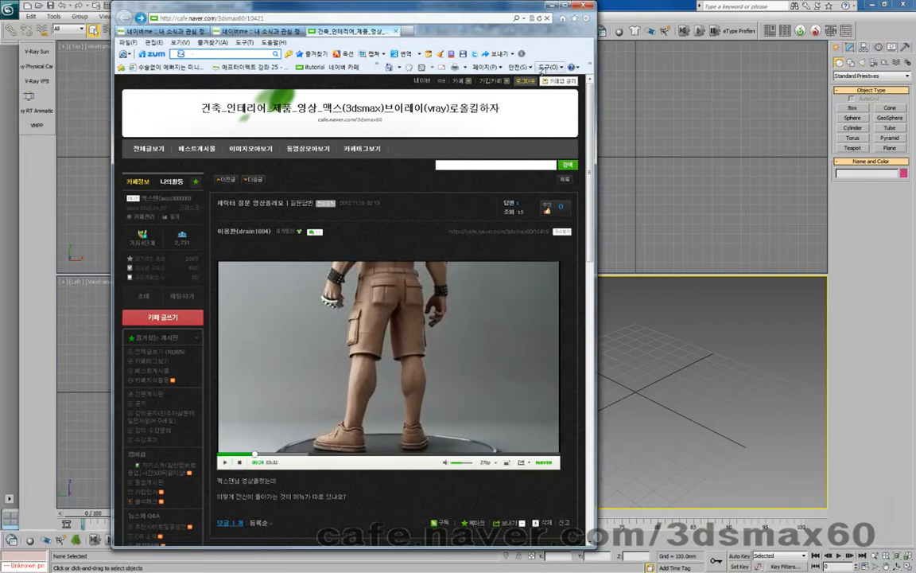
{"action": "left_click", "coordinate": [552, 6]}
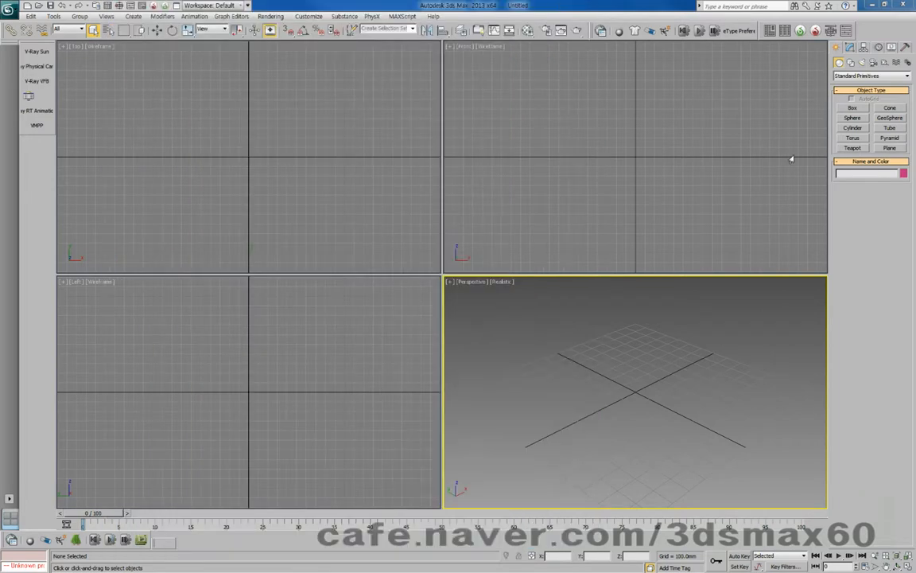
In the top view, create a teapot about 386 mm in radius at the origin and a concentric circle about 2829 mm in radius
{"action": "left_click", "coordinate": [851, 148]}
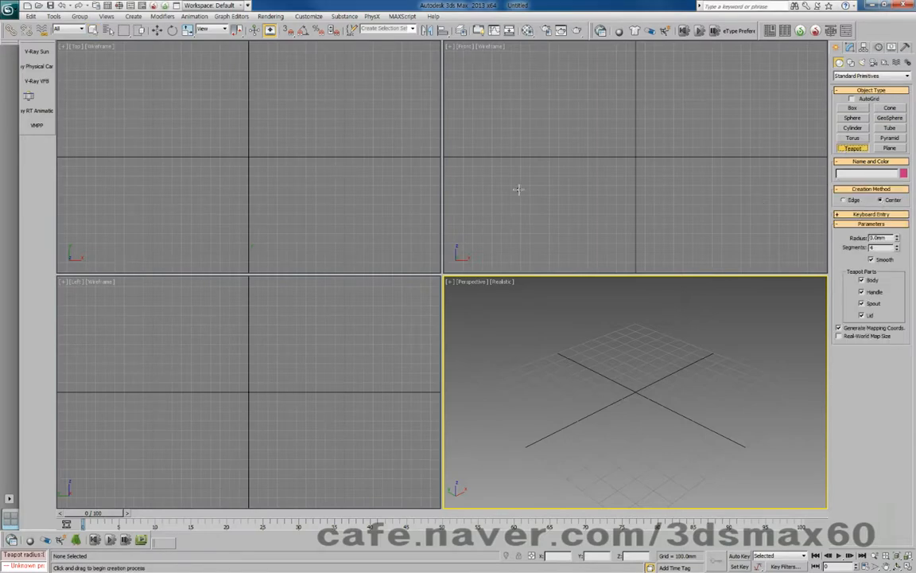
{"action": "left_click_drag", "start_coordinate": [248, 156], "coordinate": [255, 191]}
{"action": "scroll", "coordinate": [257, 169], "scroll_direction": "down", "scroll_amount": 5}
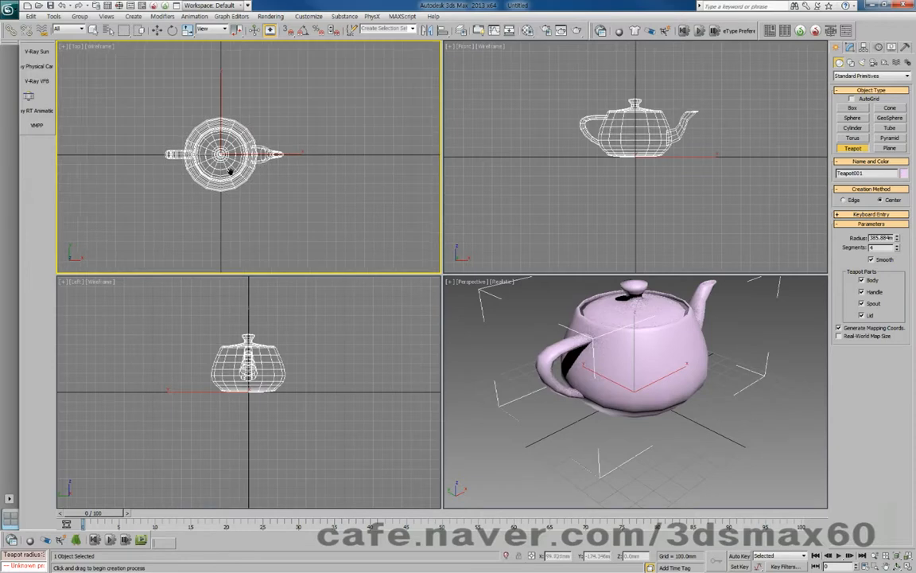
{"action": "left_click", "coordinate": [850, 63]}
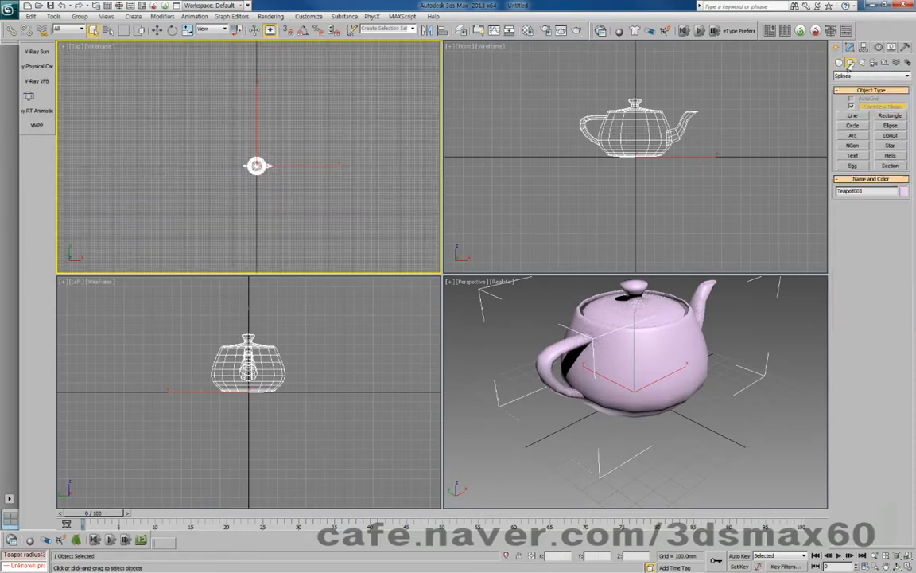
{"action": "left_click", "coordinate": [853, 126]}
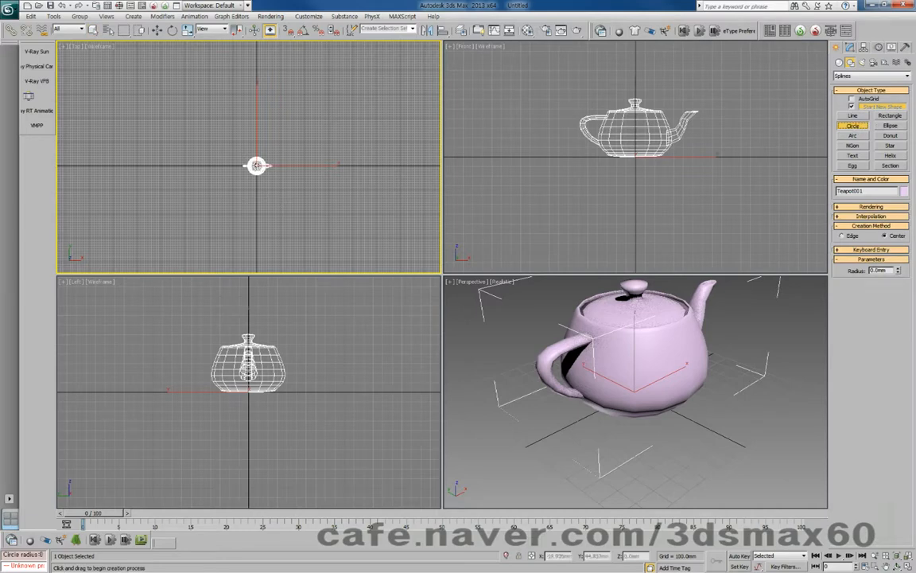
{"action": "left_click_drag", "start_coordinate": [256, 166], "coordinate": [256, 232]}
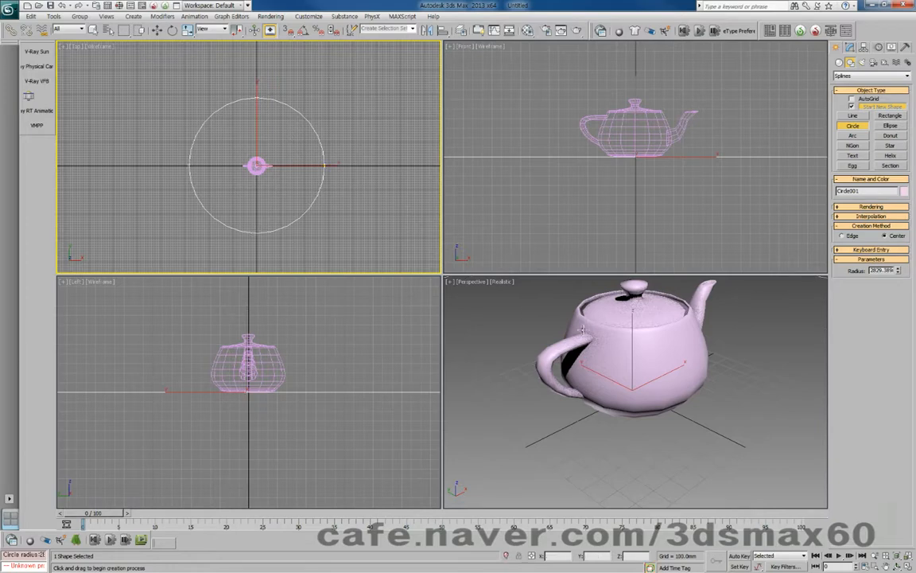
Raise the circle vertically in the front view to a height of about 339 mm, around the teapot's body
{"action": "scroll", "coordinate": [572, 354], "scroll_direction": "down", "scroll_amount": 6}
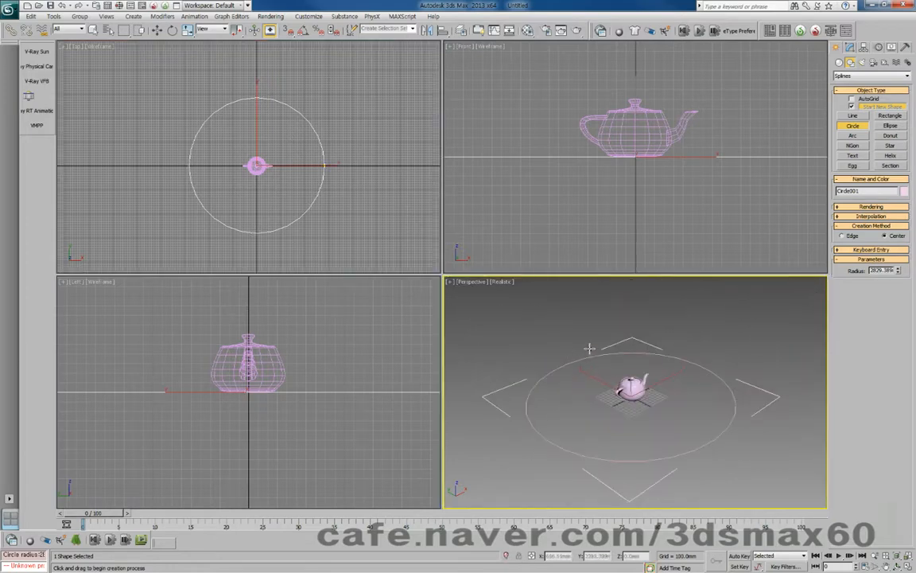
{"action": "right_click", "coordinate": [623, 137]}
{"action": "right_click", "coordinate": [622, 137]}
{"action": "right_click", "coordinate": [627, 136]}
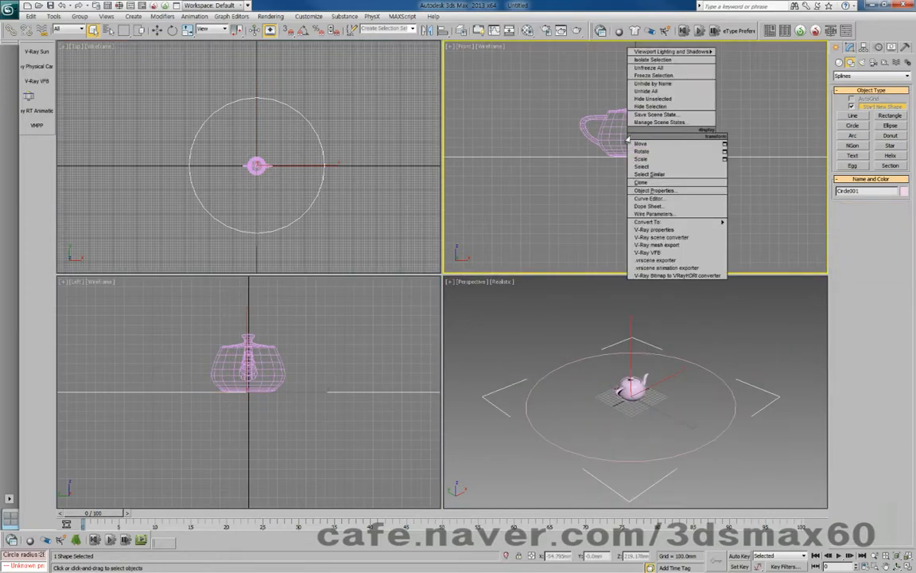
{"action": "left_click", "coordinate": [636, 144]}
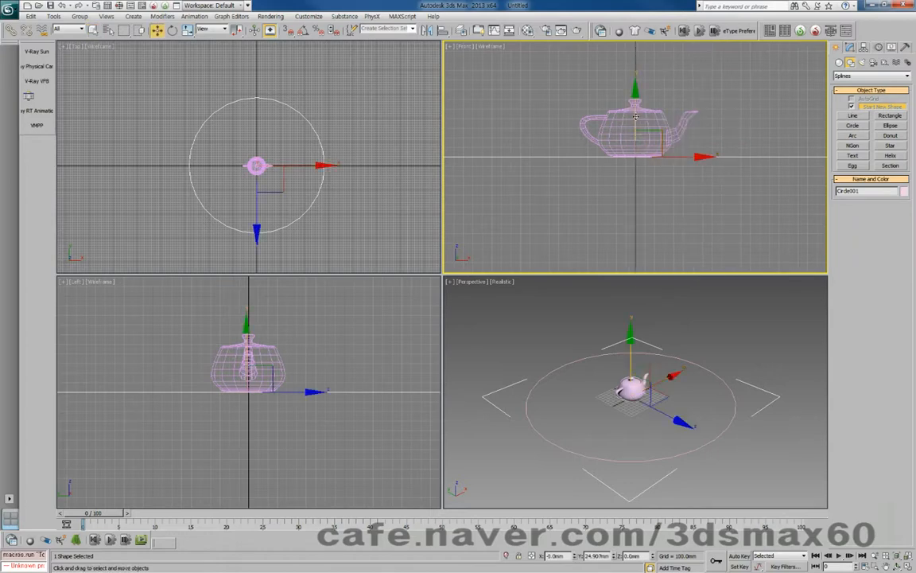
{"action": "left_click_drag", "start_coordinate": [633, 89], "coordinate": [634, 57]}
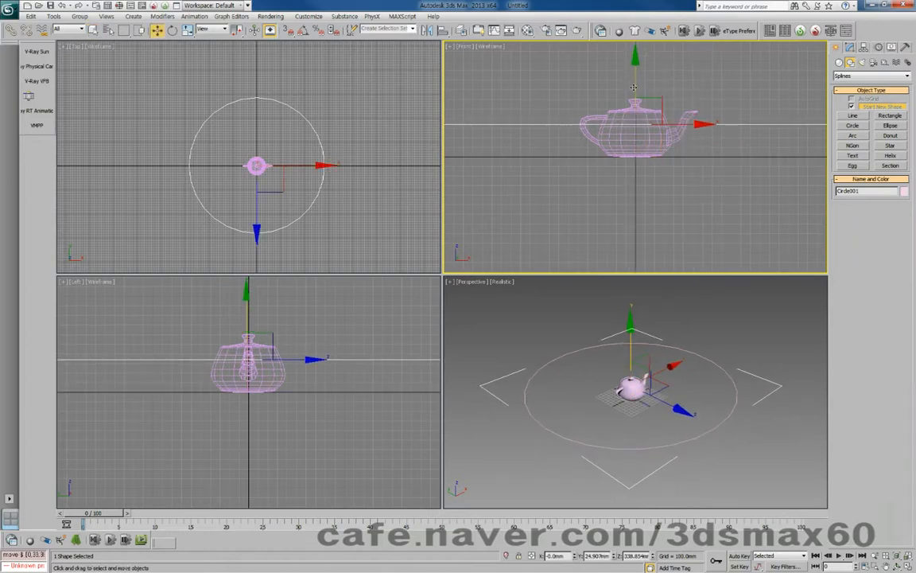
Maximize the perspective viewport with the entire circle in view
{"action": "right_click", "coordinate": [631, 322]}
{"action": "scroll", "coordinate": [630, 322], "scroll_direction": "down", "scroll_amount": 3}
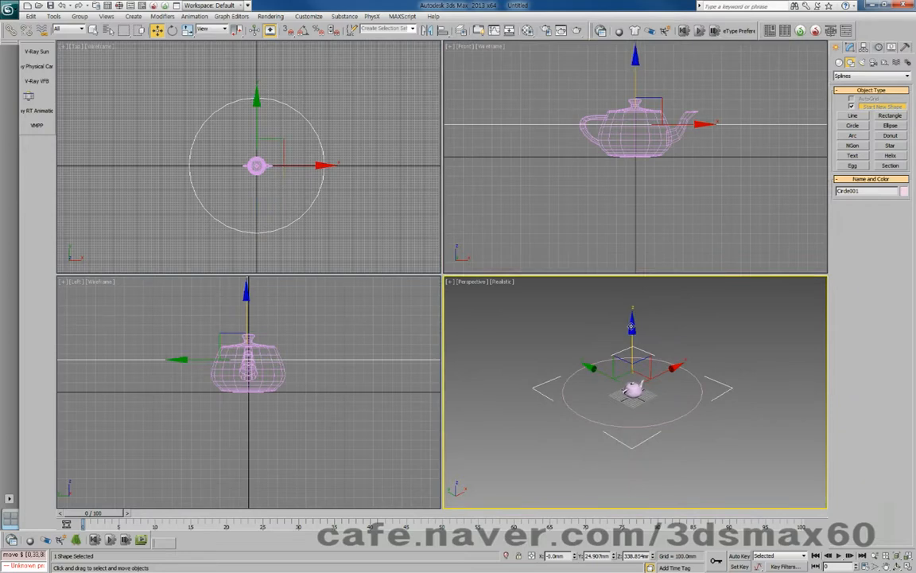
{"action": "key", "text": "alt+w"}
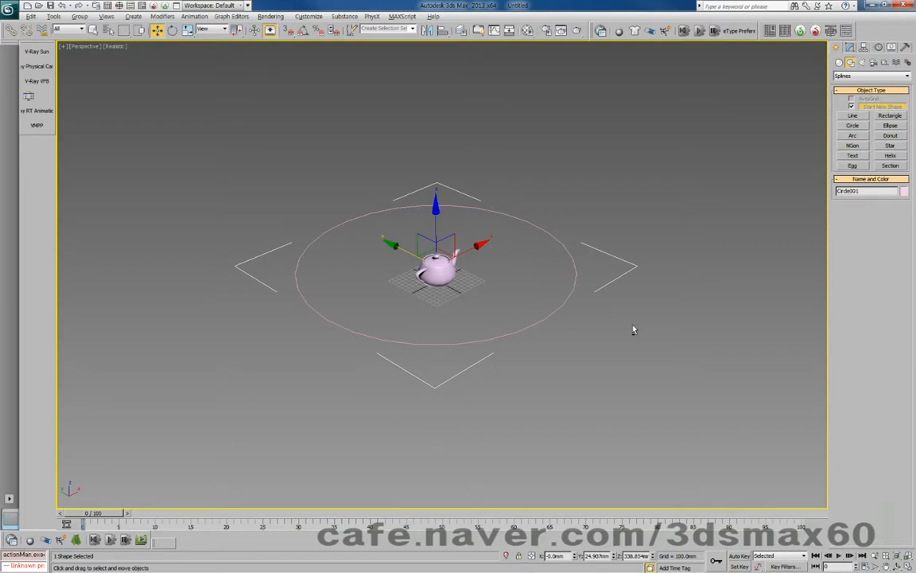
{"action": "scroll", "coordinate": [634, 329], "scroll_direction": "down", "scroll_amount": 1}
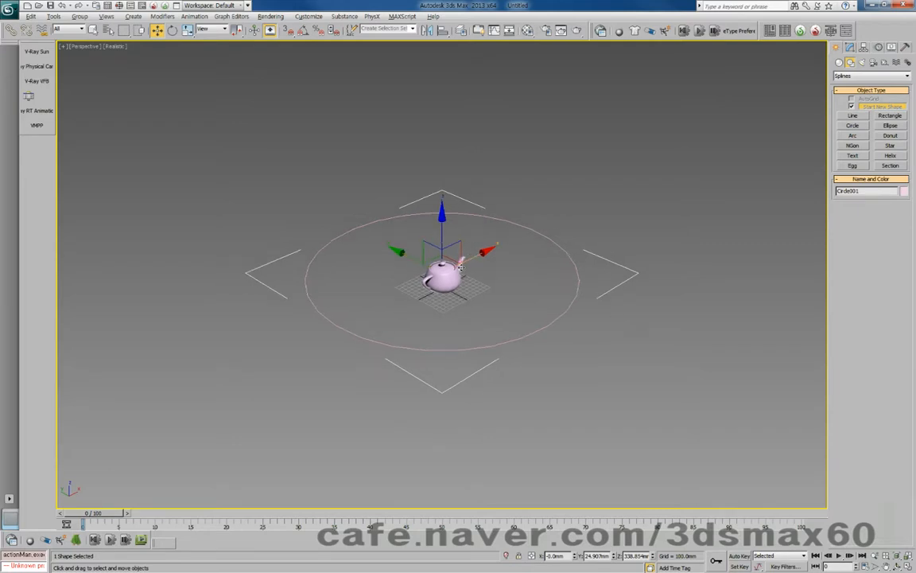
Examine the teapot and its surrounding circle in perspective, both up close and from farther away
{"action": "scroll", "coordinate": [465, 268], "scroll_direction": "up", "scroll_amount": 5}
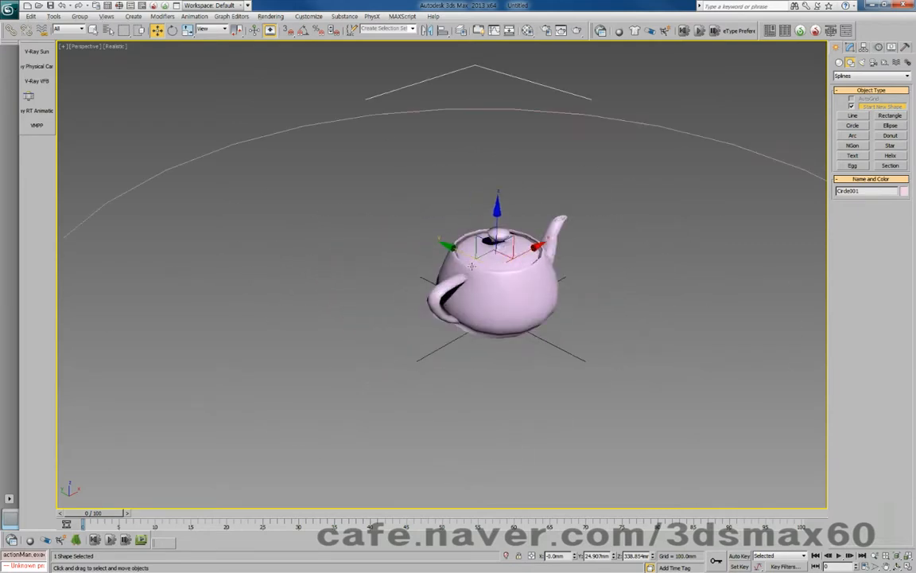
{"action": "scroll", "coordinate": [469, 269], "scroll_direction": "down", "scroll_amount": 3}
{"action": "middle_click_drag", "start_coordinate": [465, 270], "coordinate": [408, 259]}
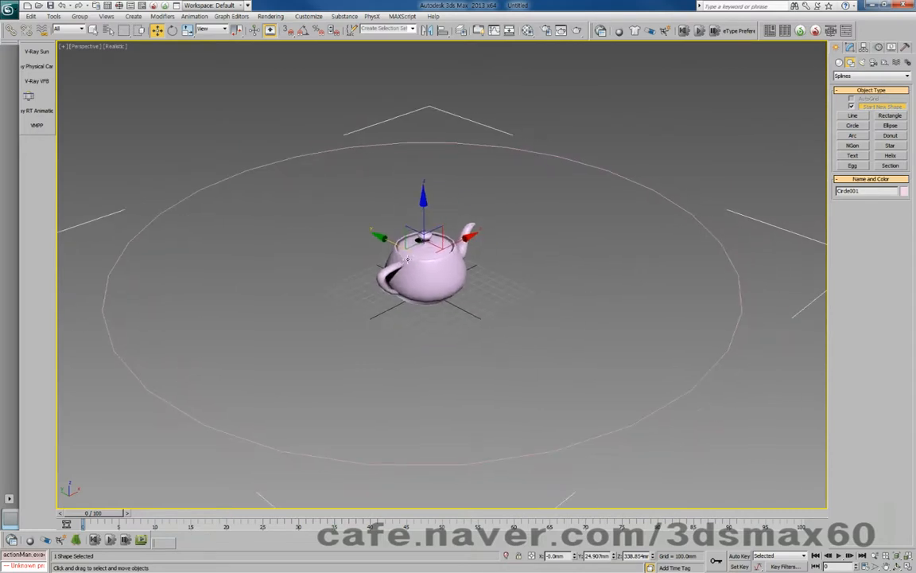
{"action": "scroll", "coordinate": [413, 256], "scroll_direction": "up", "scroll_amount": 3}
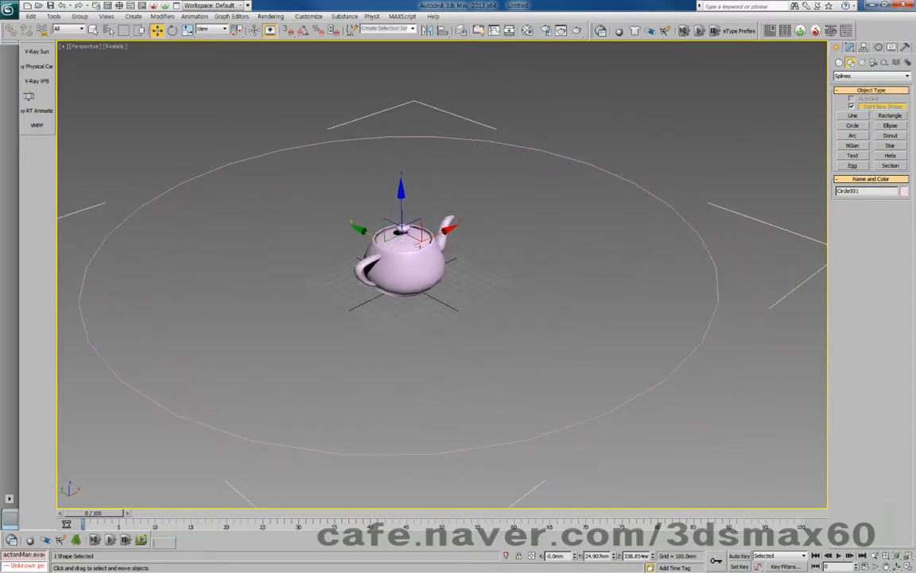
{"action": "scroll", "coordinate": [420, 246], "scroll_direction": "up", "scroll_amount": 2}
{"action": "scroll", "coordinate": [449, 246], "scroll_direction": "down", "scroll_amount": 4}
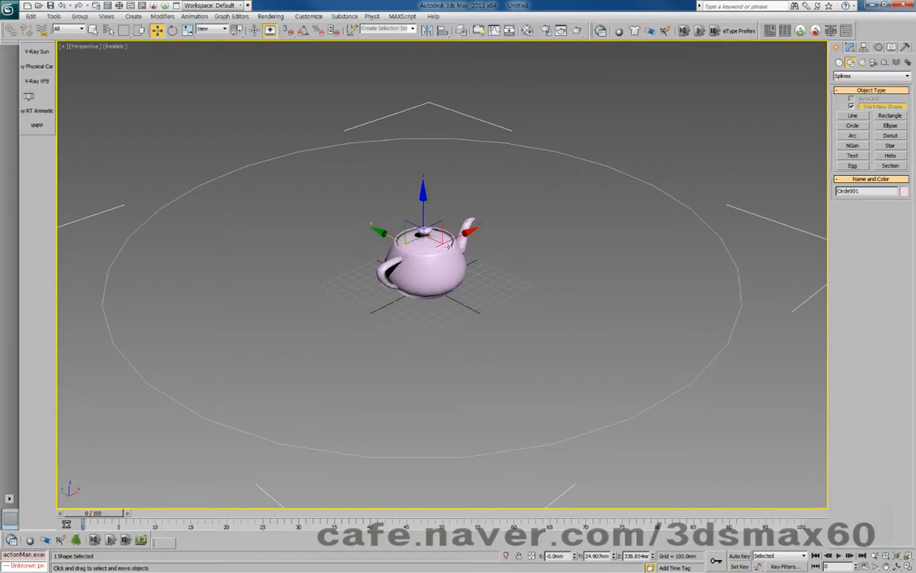
{"action": "middle_click_drag", "start_coordinate": [381, 225], "coordinate": [431, 220]}
{"action": "left_click_drag", "start_coordinate": [436, 196], "coordinate": [432, 174]}
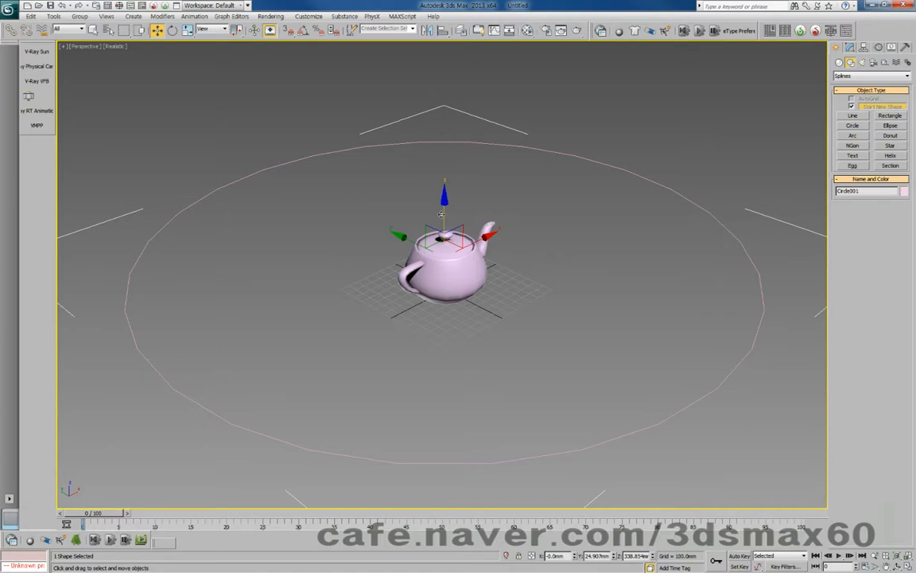
{"action": "scroll", "coordinate": [395, 199], "scroll_direction": "up", "scroll_amount": 5}
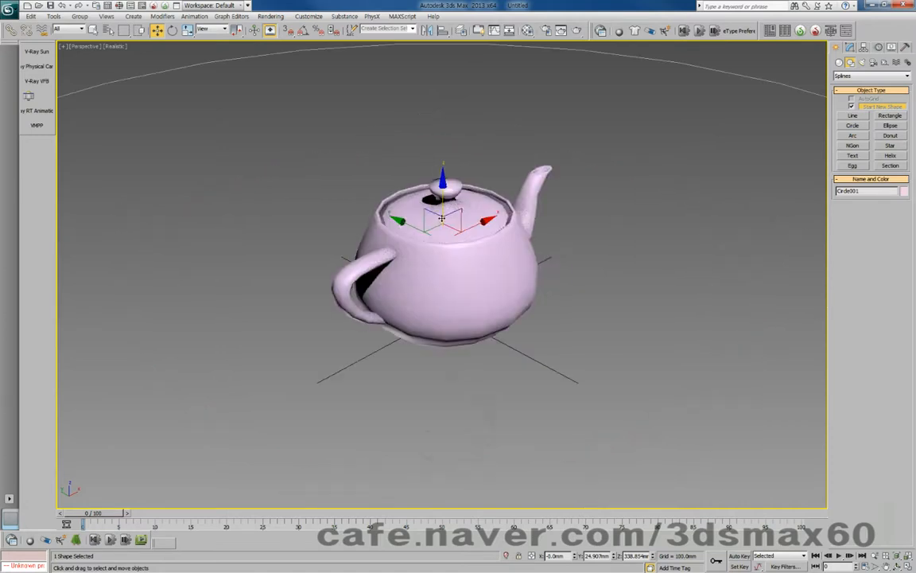
{"action": "scroll", "coordinate": [442, 217], "scroll_direction": "down", "scroll_amount": 4}
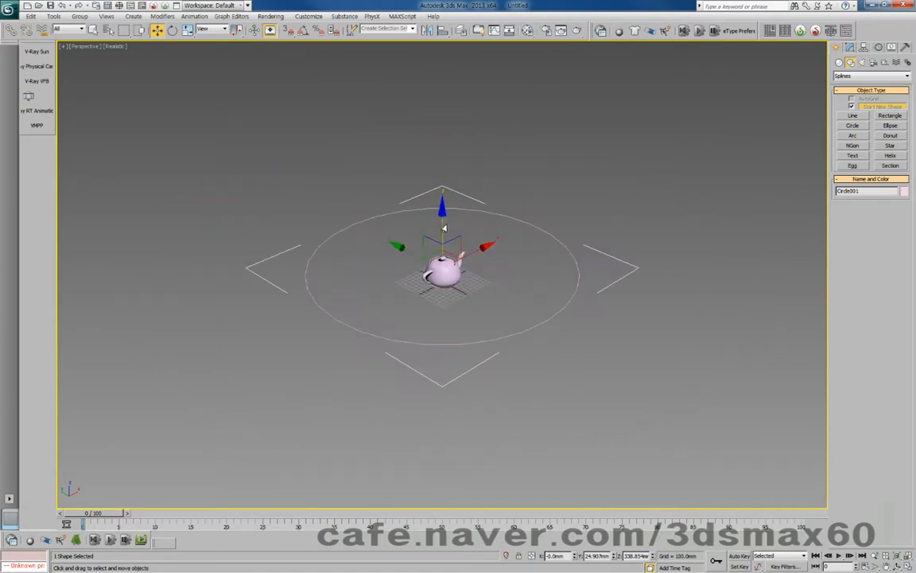
{"action": "scroll", "coordinate": [442, 219], "scroll_direction": "up", "scroll_amount": 3}
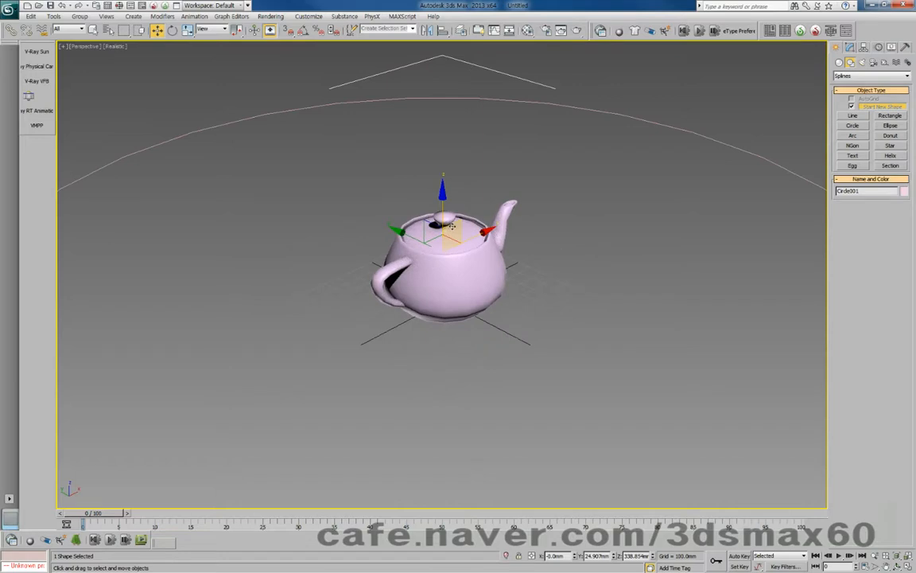
{"action": "scroll", "coordinate": [454, 227], "scroll_direction": "down", "scroll_amount": 4}
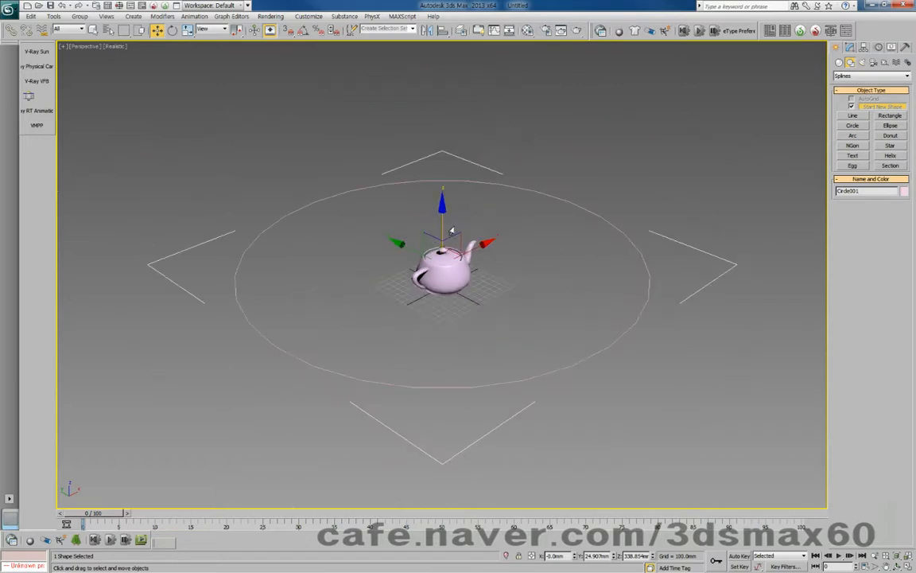
Select the teapot and examine how it sits at the centre of the circle in perspective
{"action": "left_click", "coordinate": [447, 272]}
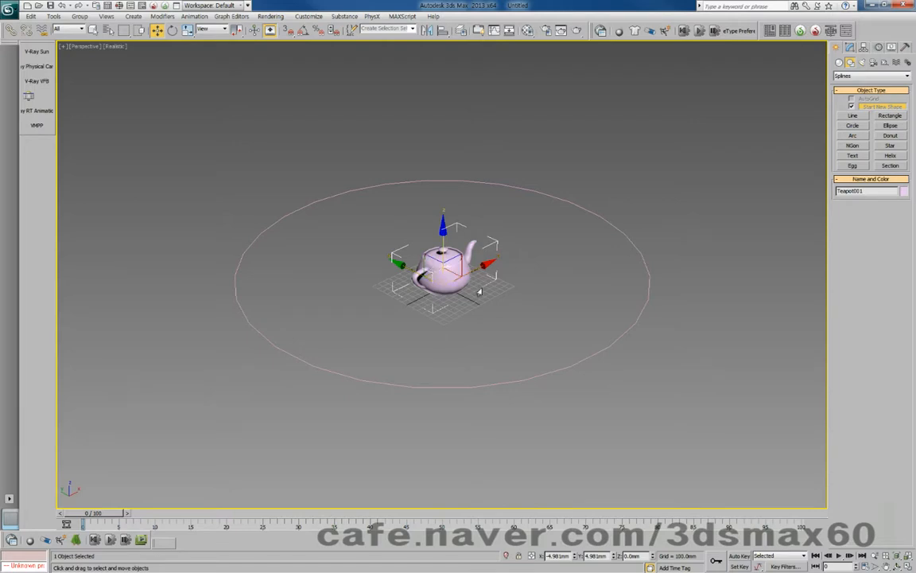
{"action": "scroll", "coordinate": [436, 275], "scroll_direction": "up", "scroll_amount": 5}
{"action": "scroll", "coordinate": [481, 285], "scroll_direction": "down", "scroll_amount": 5}
{"action": "left_click_drag", "start_coordinate": [443, 227], "coordinate": [443, 195]}
{"action": "right_click", "coordinate": [443, 197]}
{"action": "scroll", "coordinate": [565, 314], "scroll_direction": "down", "scroll_amount": 3}
{"action": "scroll", "coordinate": [556, 317], "scroll_direction": "up", "scroll_amount": 5}
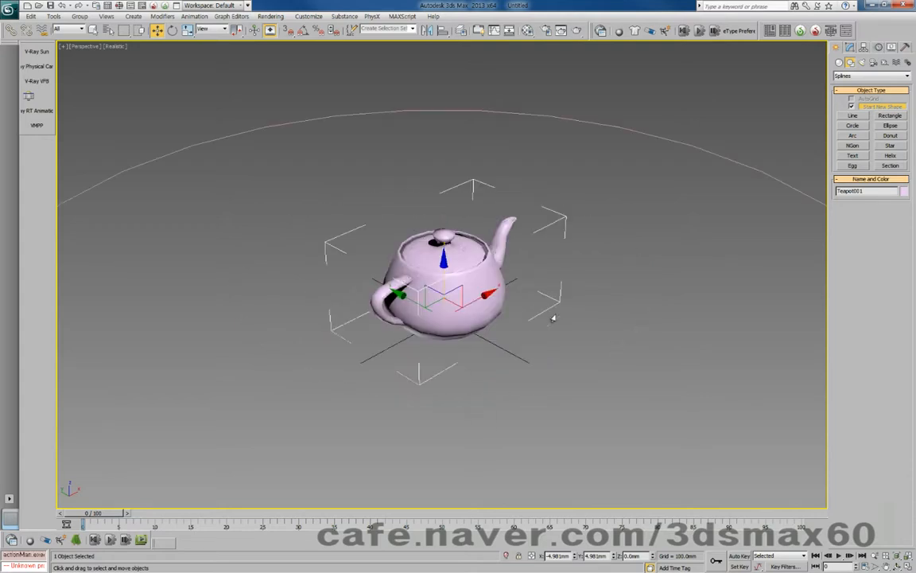
{"action": "scroll", "coordinate": [553, 318], "scroll_direction": "down", "scroll_amount": 5}
{"action": "scroll", "coordinate": [553, 323], "scroll_direction": "up", "scroll_amount": 3}
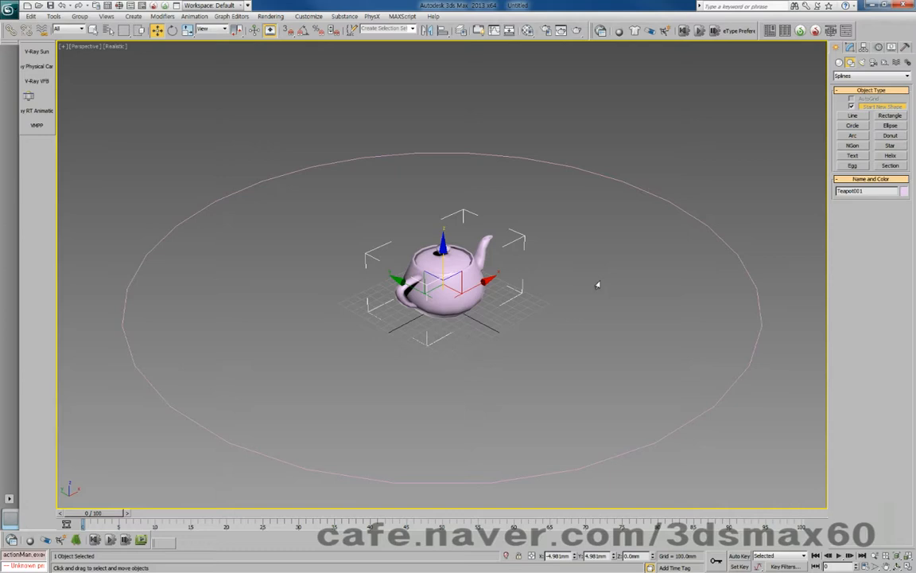
{"action": "left_click_drag", "start_coordinate": [355, 222], "coordinate": [355, 222]}
{"action": "key", "text": "z"}
{"action": "scroll", "coordinate": [434, 228], "scroll_direction": "down", "scroll_amount": 5}
{"action": "middle_click_drag", "start_coordinate": [460, 243], "coordinate": [470, 250]}
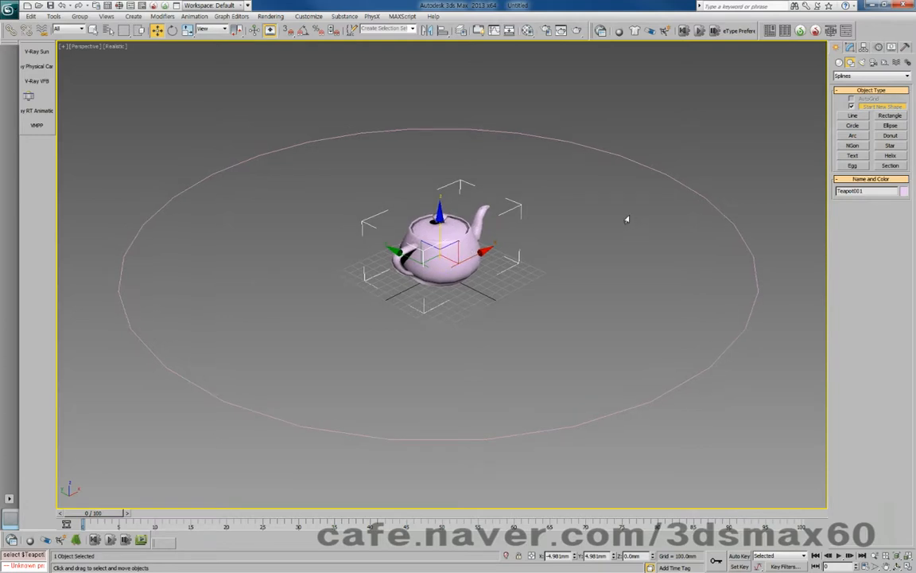
Switch the maximized viewport to the top view, frame the whole circle and hide the grid
{"action": "key", "text": "t"}
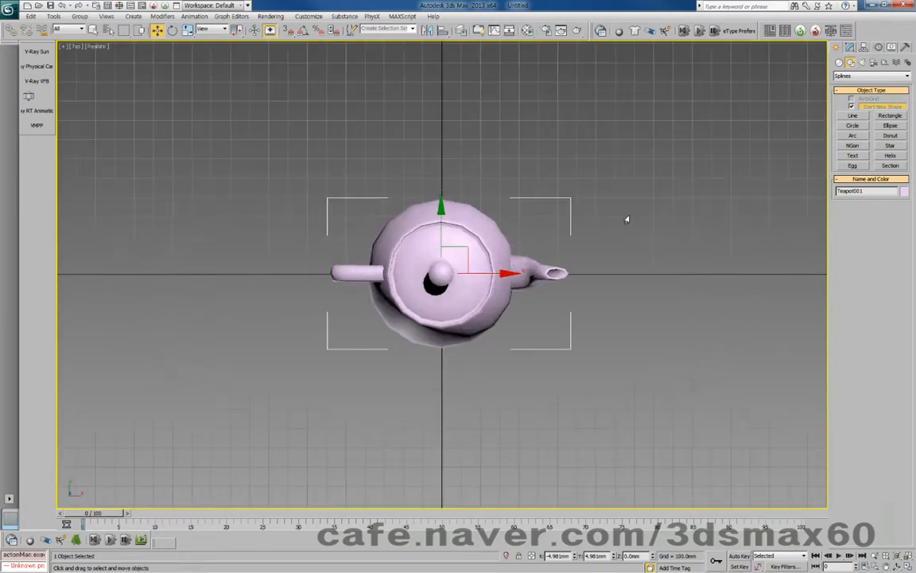
{"action": "scroll", "coordinate": [493, 198], "scroll_direction": "down", "scroll_amount": 5}
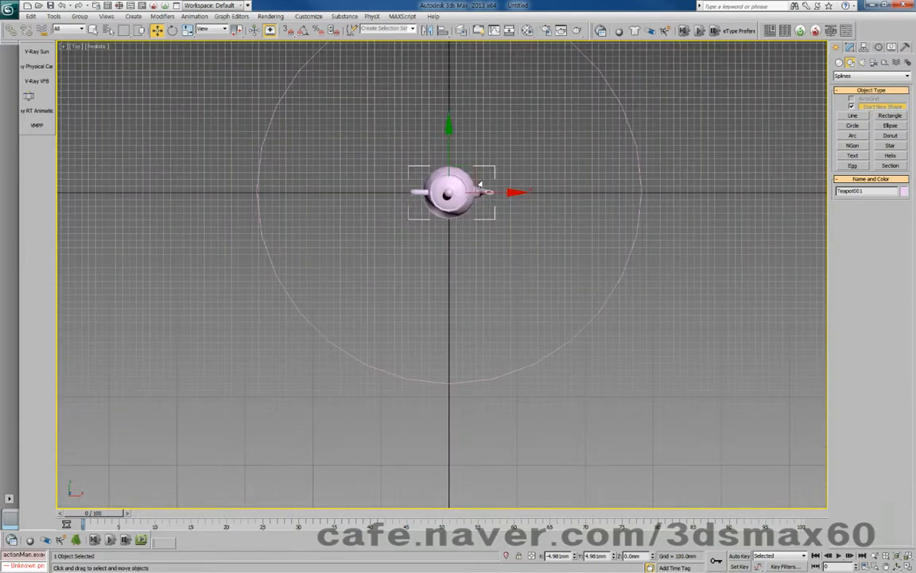
{"action": "middle_click_drag", "start_coordinate": [478, 207], "coordinate": [472, 268]}
{"action": "key", "text": "g"}
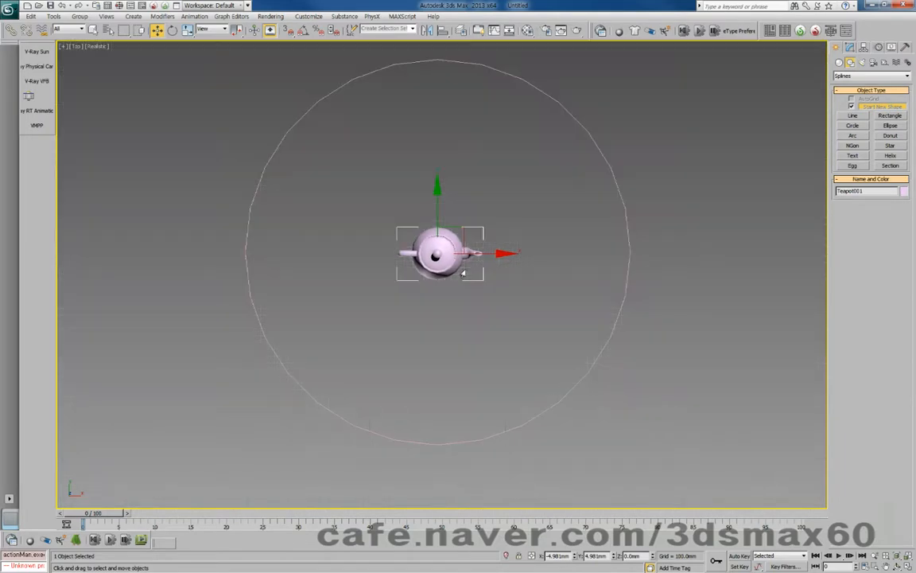
{"action": "left_click_drag", "start_coordinate": [349, 184], "coordinate": [361, 192]}
{"action": "left_click_drag", "start_coordinate": [517, 304], "coordinate": [380, 205]}
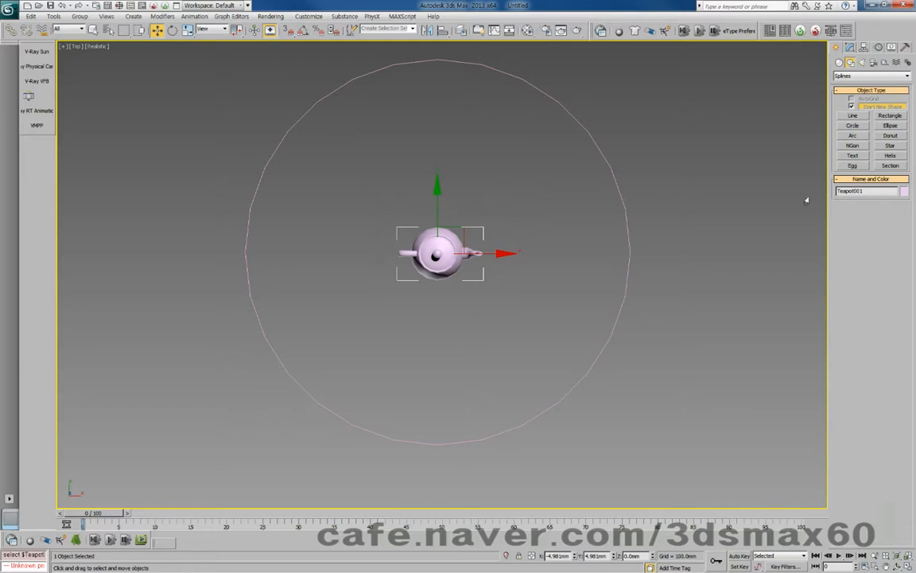
Place a target camera near the circle at about X 1644 mm, Y -2268 mm, aimed at the teapot's centre
{"action": "left_click", "coordinate": [873, 63]}
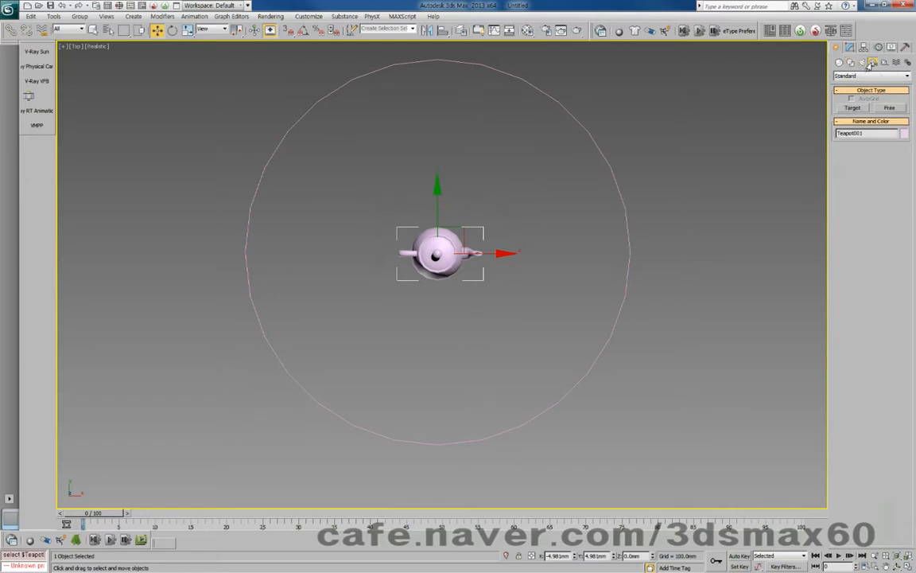
{"action": "left_click", "coordinate": [852, 108]}
{"action": "left_click_drag", "start_coordinate": [518, 368], "coordinate": [438, 255]}
{"action": "key", "text": "w"}
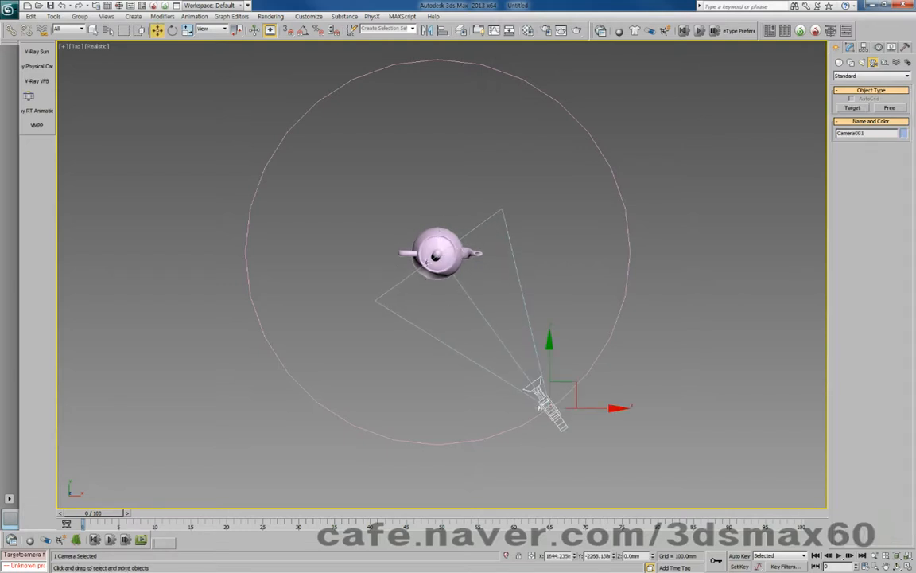
Display the top view in wireframe and try to select the camera target at the teapot's centre
{"action": "key", "text": "F3"}
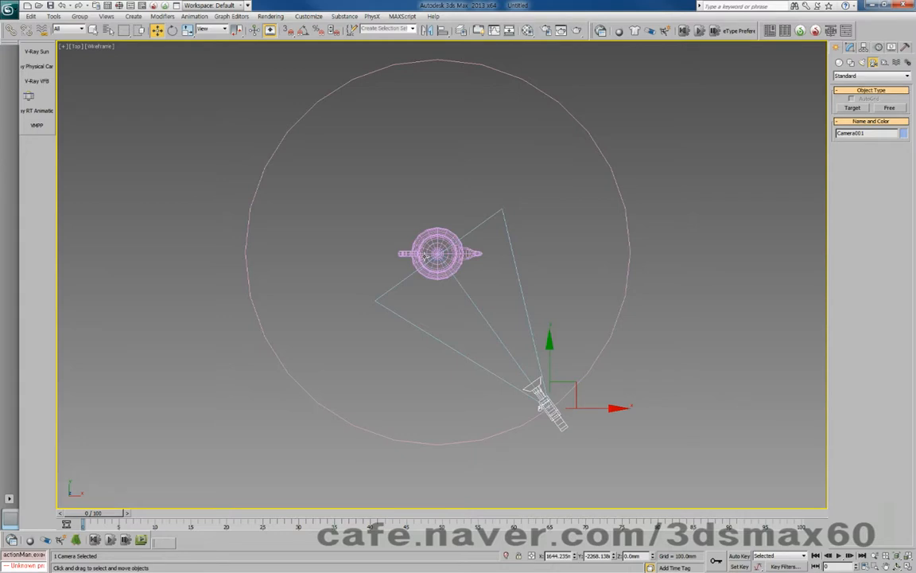
{"action": "right_click", "coordinate": [434, 255]}
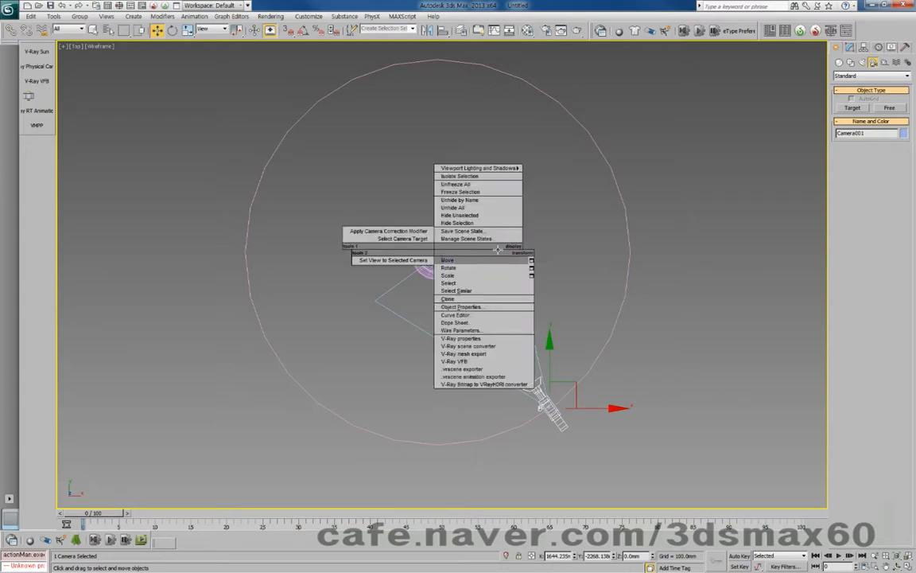
{"action": "left_click", "coordinate": [494, 252]}
{"action": "left_click", "coordinate": [437, 253]}
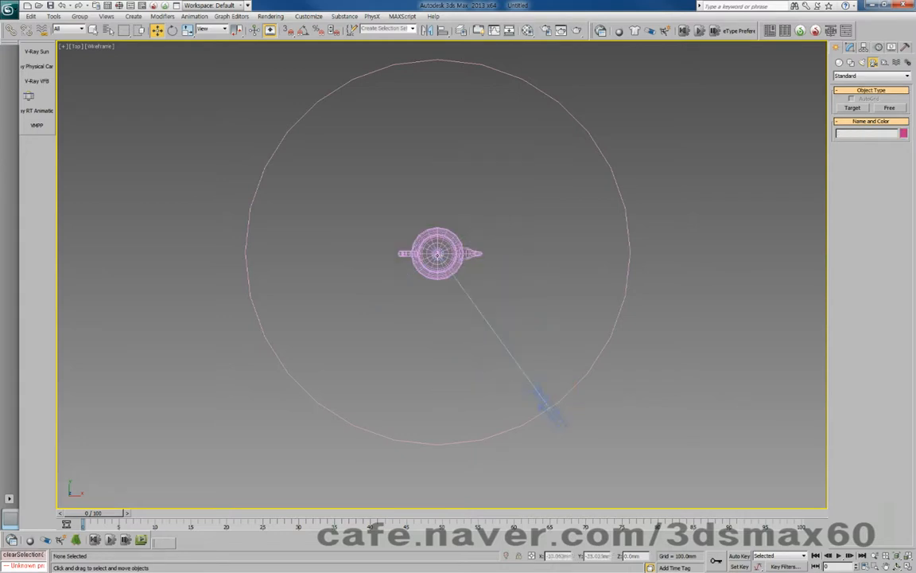
{"action": "left_click", "coordinate": [437, 253]}
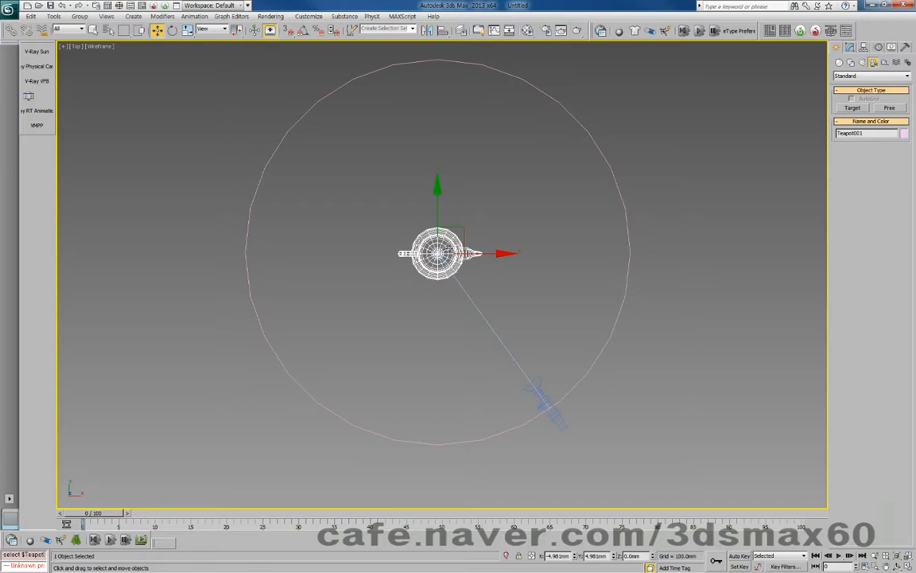
Restrict the selection filter to Cameras and select the camera target at the teapot's centre
{"action": "left_click", "coordinate": [73, 29]}
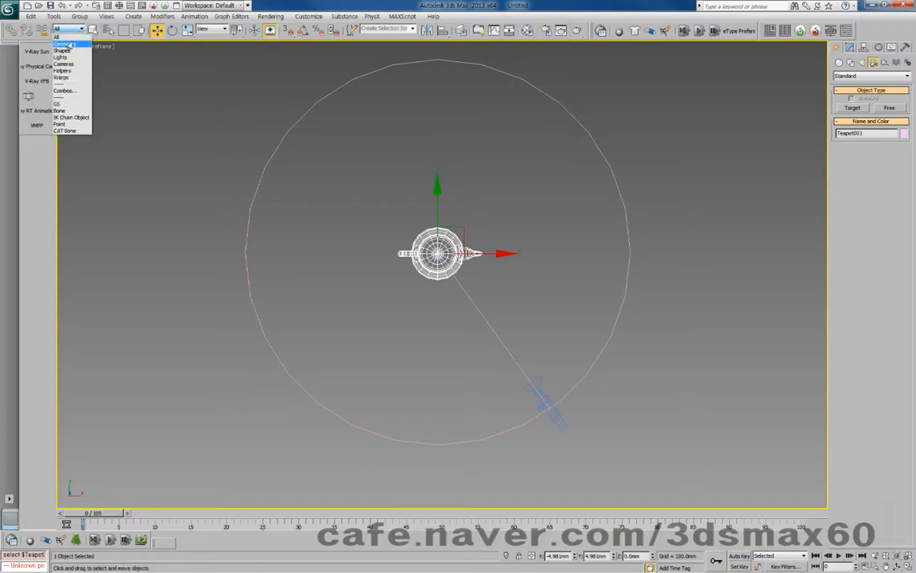
{"action": "left_click", "coordinate": [69, 39]}
{"action": "left_click", "coordinate": [61, 28]}
{"action": "left_click", "coordinate": [63, 63]}
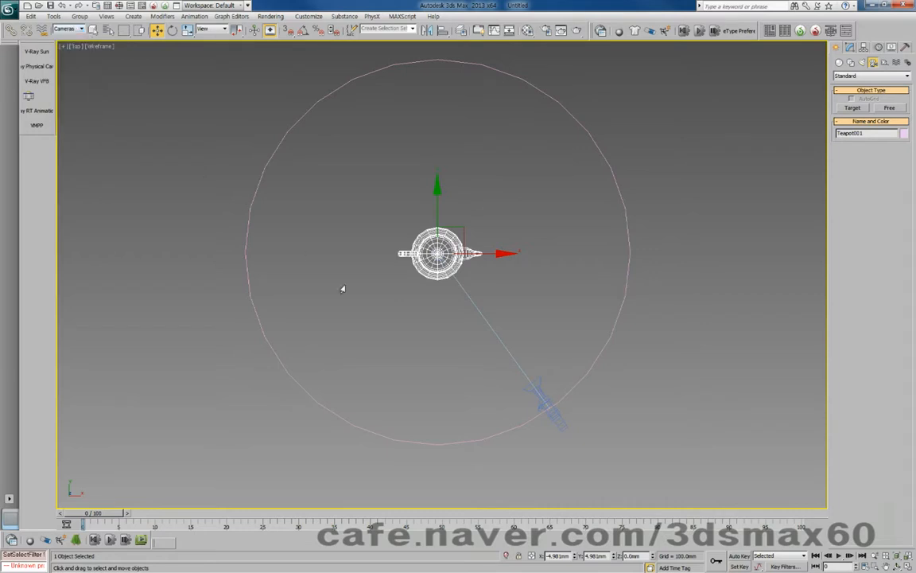
{"action": "left_click", "coordinate": [438, 253]}
{"action": "left_click", "coordinate": [439, 254]}
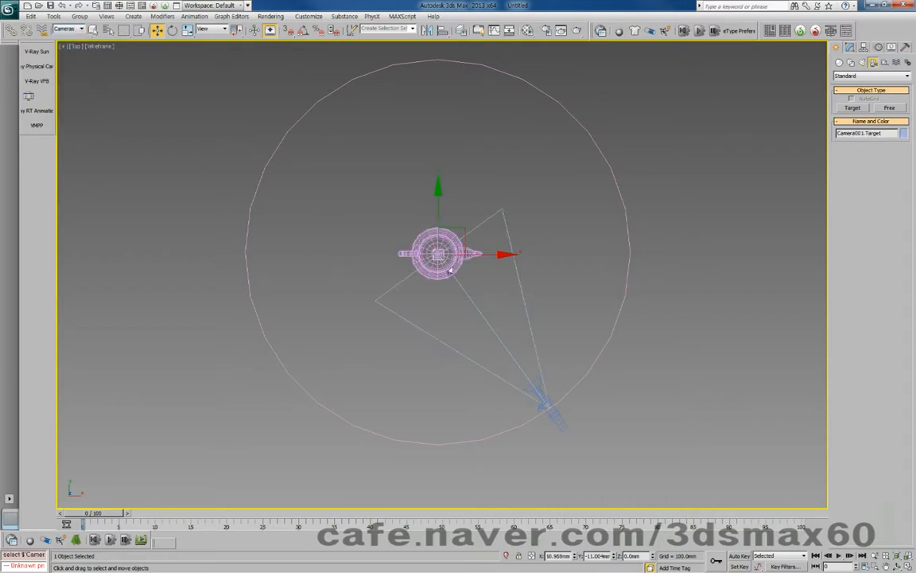
Reset the selection filter to All and align the camera target to the teapot, centre to centre on X, Y and Z
{"action": "left_click", "coordinate": [64, 29]}
{"action": "left_click", "coordinate": [58, 37]}
{"action": "key", "text": "alt+a"}
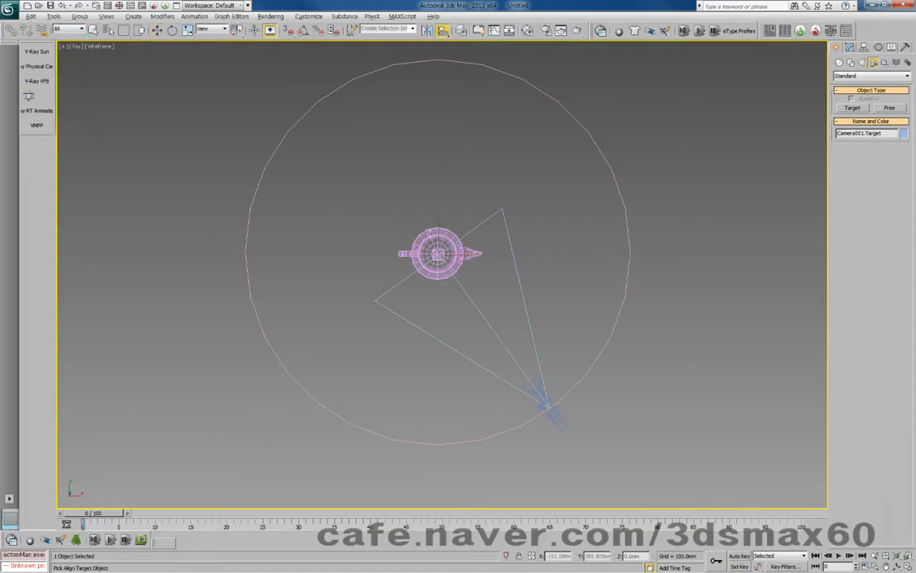
{"action": "left_click", "coordinate": [436, 238]}
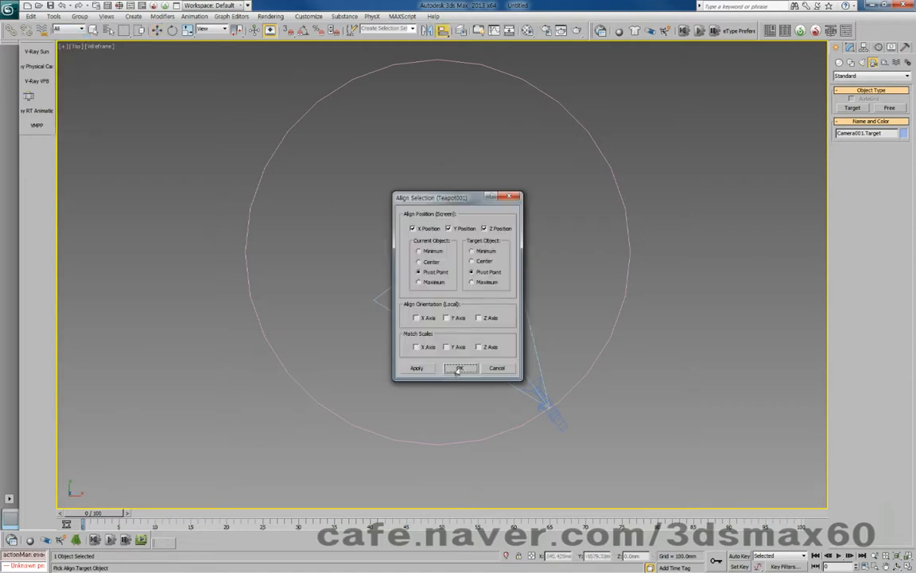
{"action": "left_click", "coordinate": [419, 261]}
{"action": "left_click", "coordinate": [473, 262]}
{"action": "left_click_drag", "start_coordinate": [457, 197], "coordinate": [234, 182]}
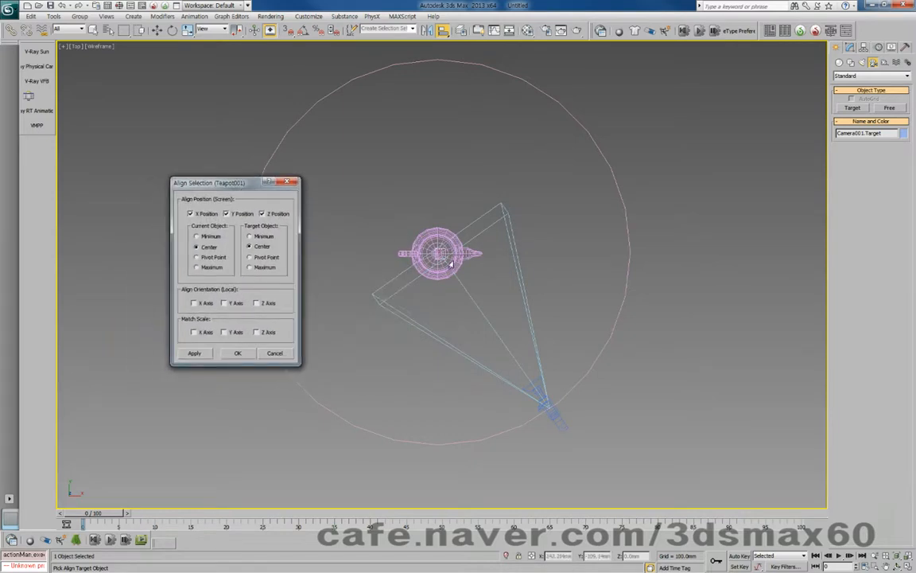
{"action": "left_click", "coordinate": [240, 352]}
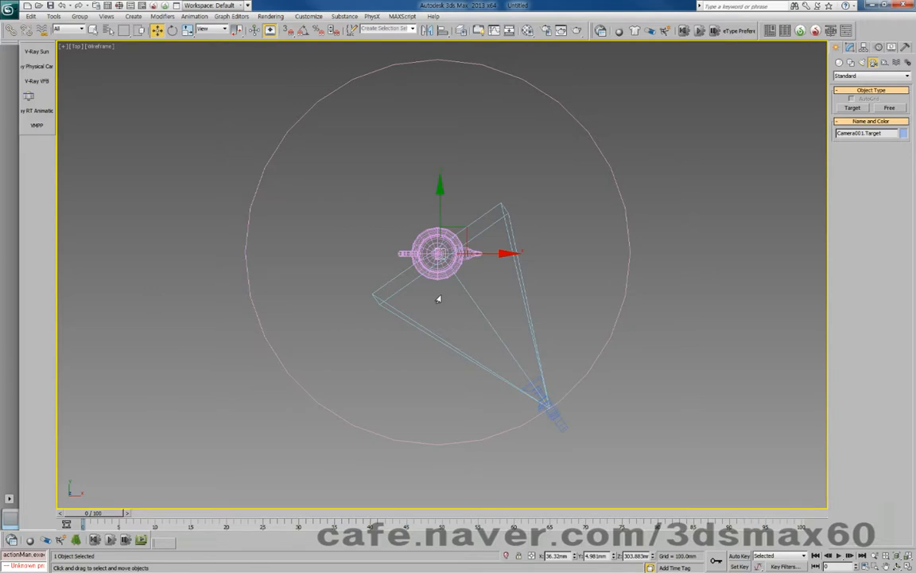
Show the camera's view with realistic shading in the four-viewport layout
{"action": "key", "text": "c"}
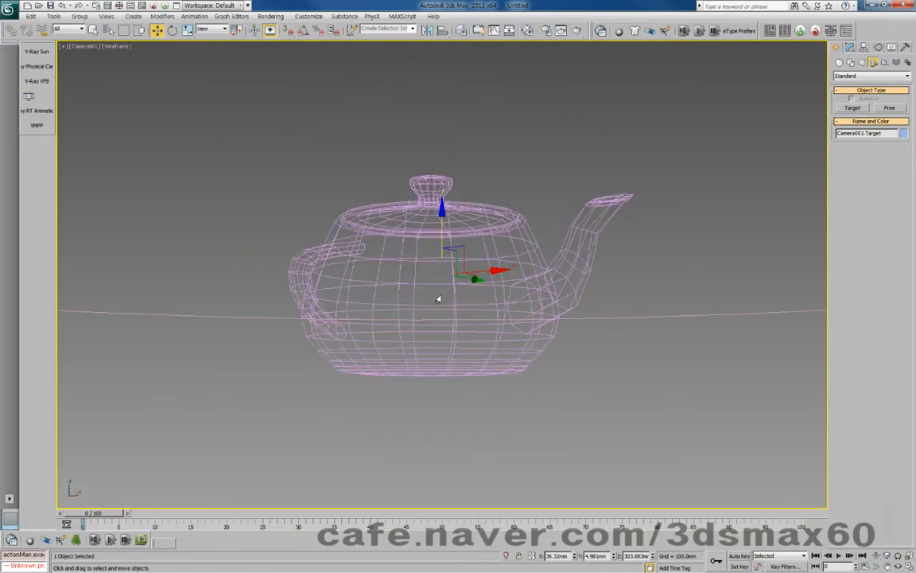
{"action": "key", "text": "F3"}
{"action": "key", "text": "alt+w"}
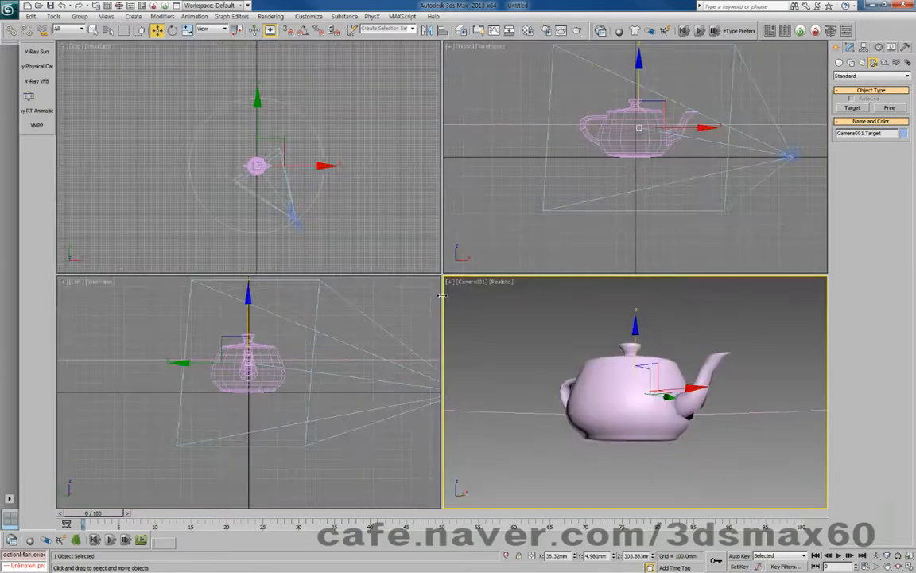
Raise the camera in the left view to a height of about Z 553 mm
{"action": "middle_click_drag", "start_coordinate": [318, 349], "coordinate": [213, 346]}
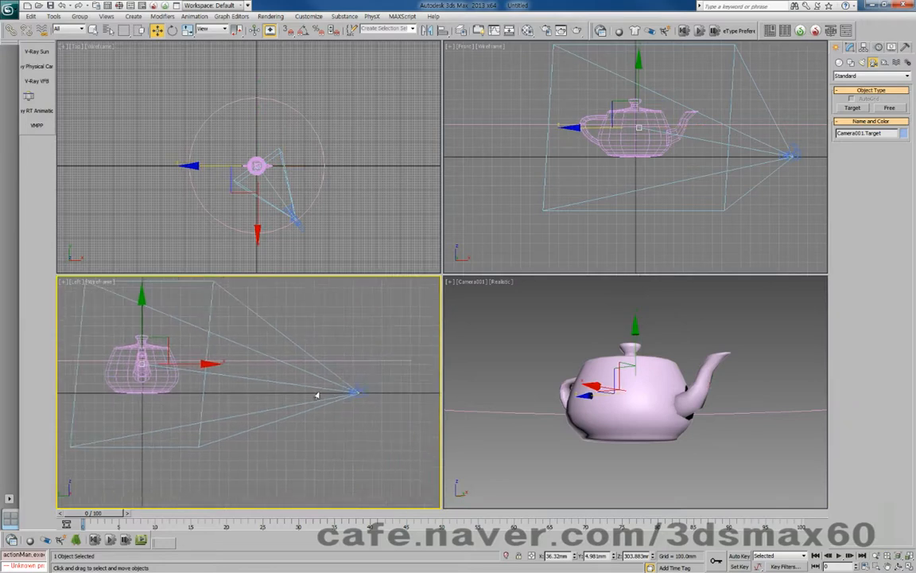
{"action": "left_click", "coordinate": [358, 389]}
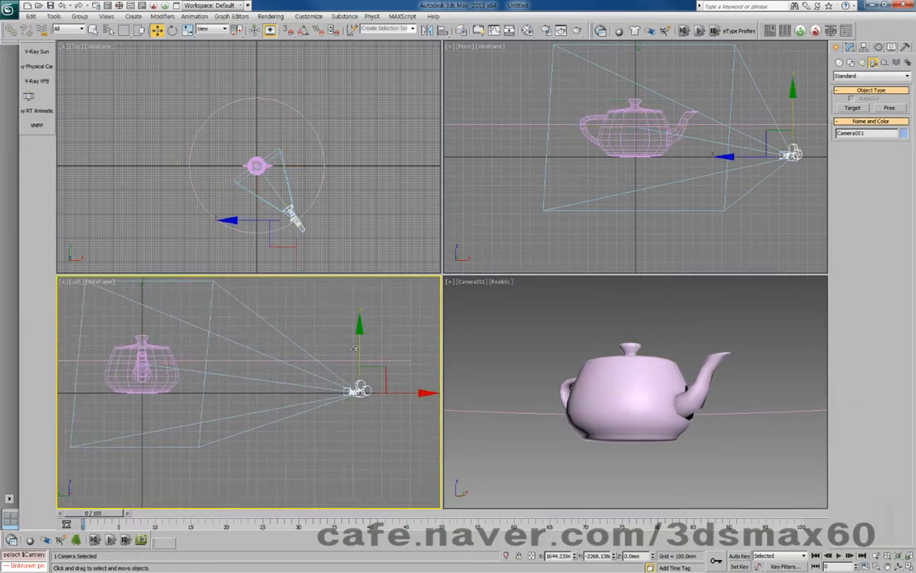
{"action": "left_click_drag", "start_coordinate": [352, 326], "coordinate": [351, 312]}
{"action": "mouse_move", "coordinate": [351, 302]}
{"action": "left_mouse_down"}
{"action": "mouse_move", "coordinate": [346, 271]}
{"action": "mouse_move", "coordinate": [347, 297]}
{"action": "left_mouse_up"}
{"action": "right_click", "coordinate": [544, 407]}
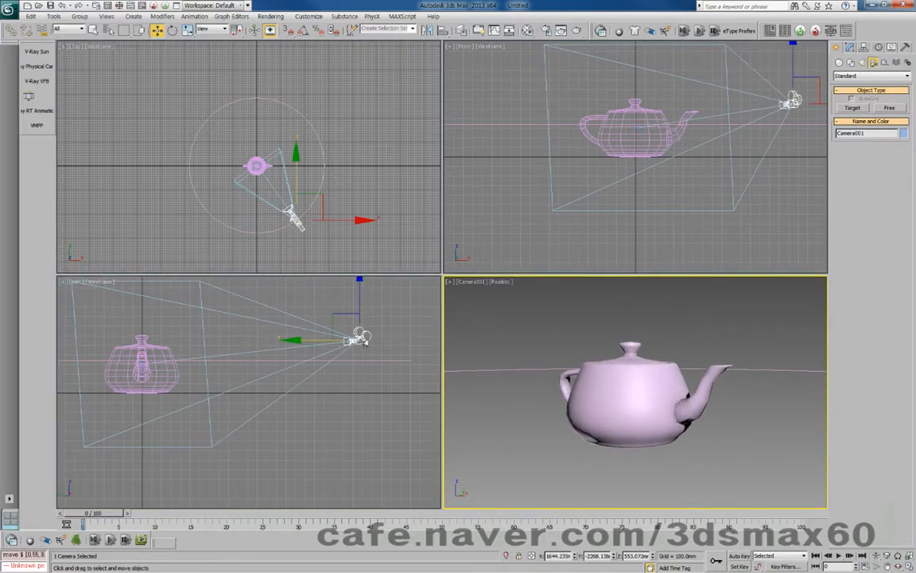
Compare the heights of the circle and the camera in the left view, leaving the camera selected
{"action": "right_click", "coordinate": [319, 301]}
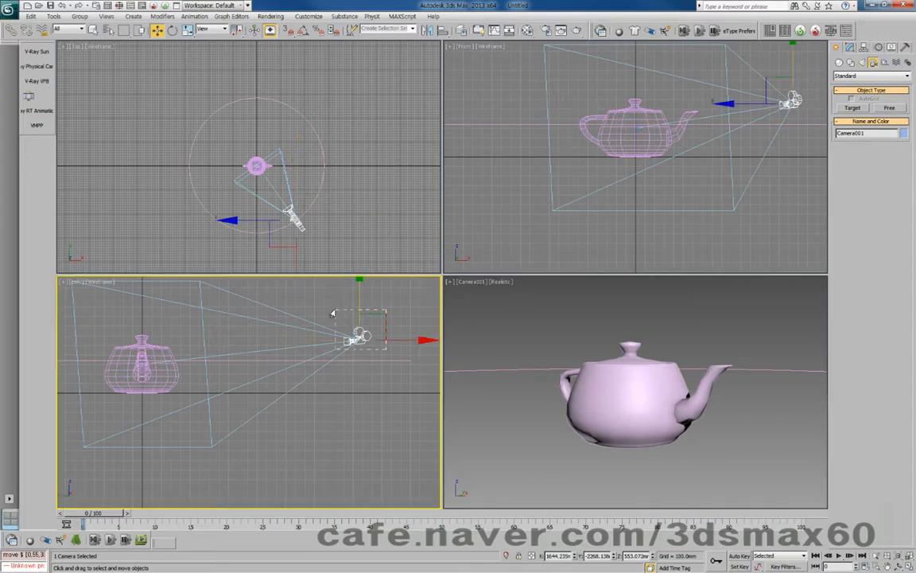
{"action": "left_click_drag", "start_coordinate": [332, 313], "coordinate": [333, 313]}
{"action": "left_click", "coordinate": [373, 360]}
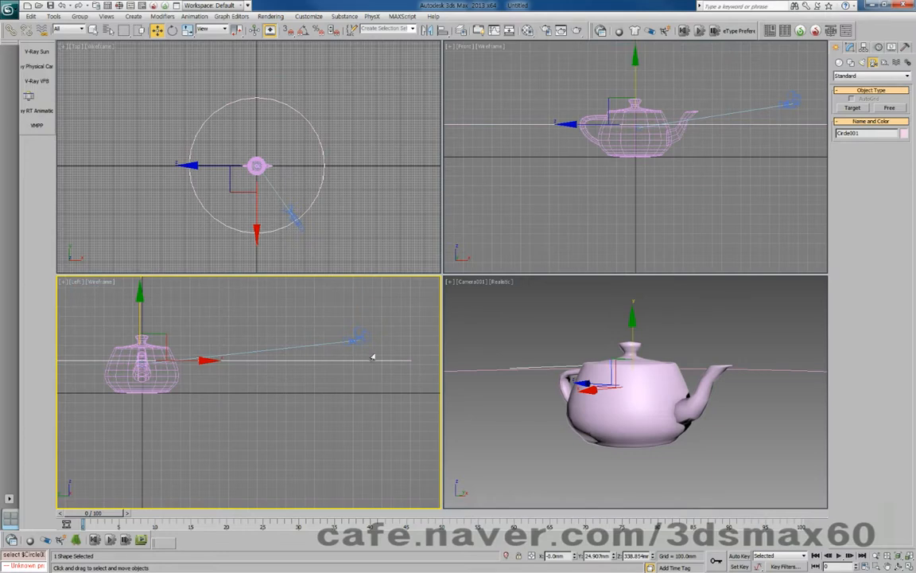
{"action": "left_click_drag", "start_coordinate": [374, 347], "coordinate": [337, 328]}
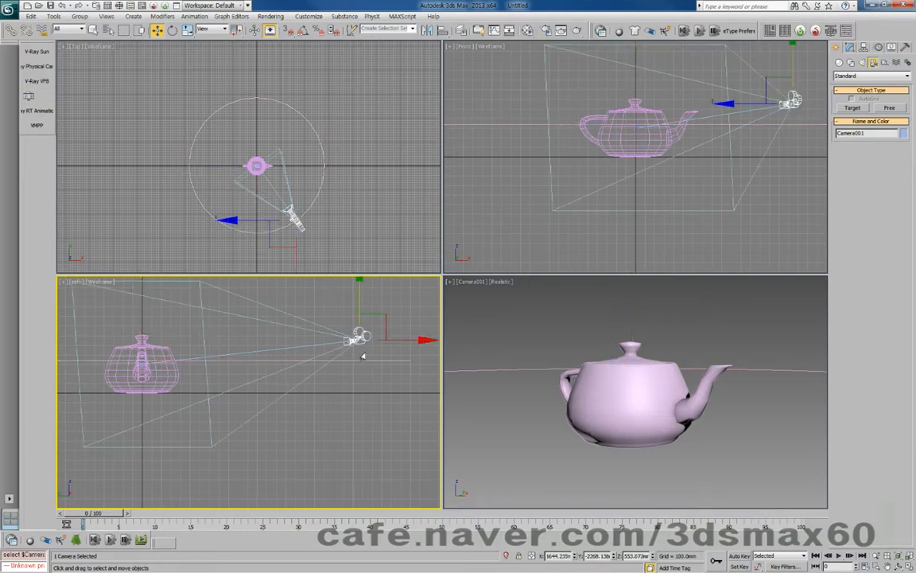
{"action": "right_click", "coordinate": [478, 363]}
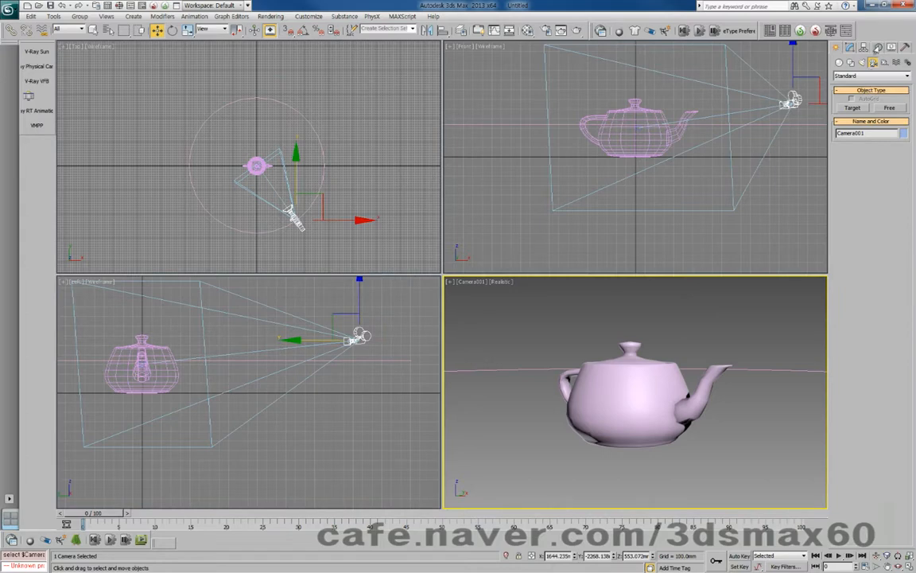
Examine the camera's Position controller and its axis tracks under Assign Controller in the motion parameters
{"action": "left_click", "coordinate": [873, 61]}
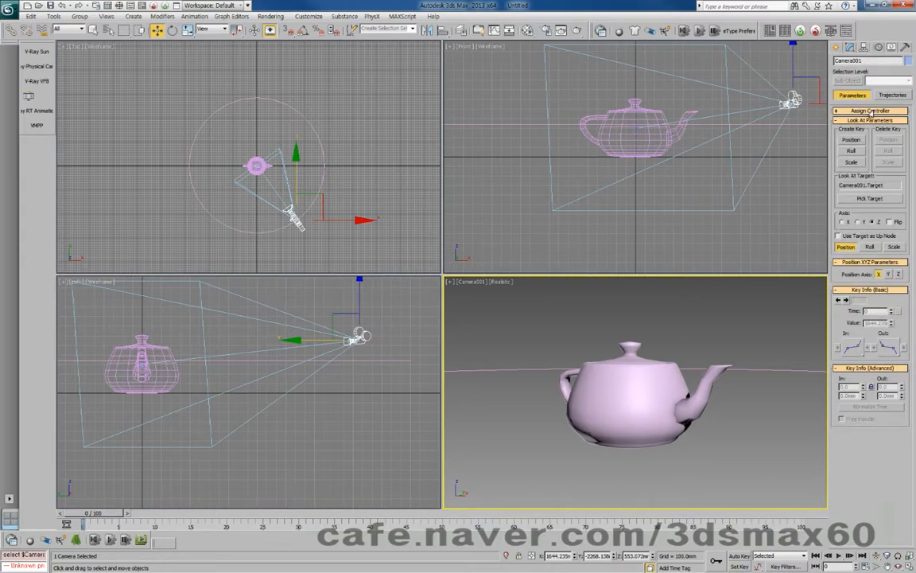
{"action": "left_click", "coordinate": [872, 111]}
{"action": "left_click", "coordinate": [867, 139]}
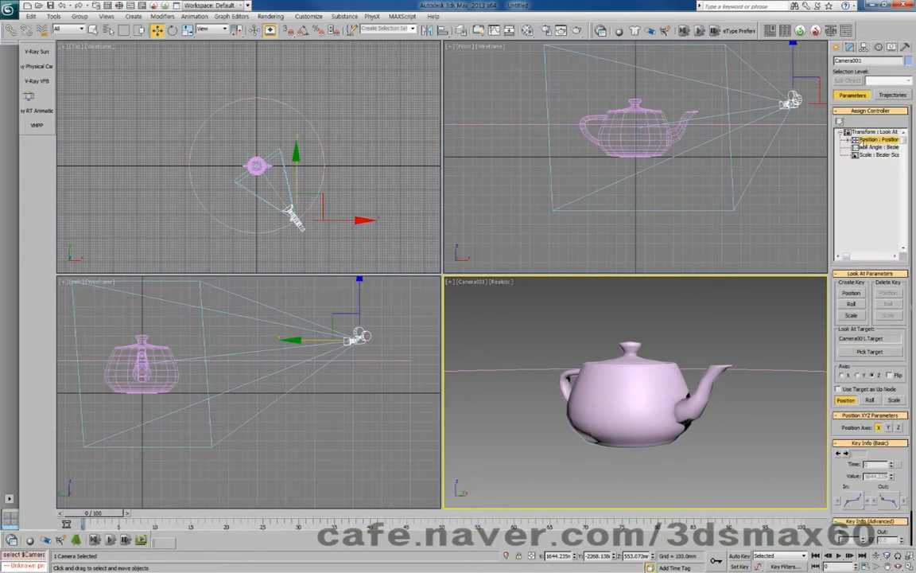
{"action": "left_click", "coordinate": [855, 140]}
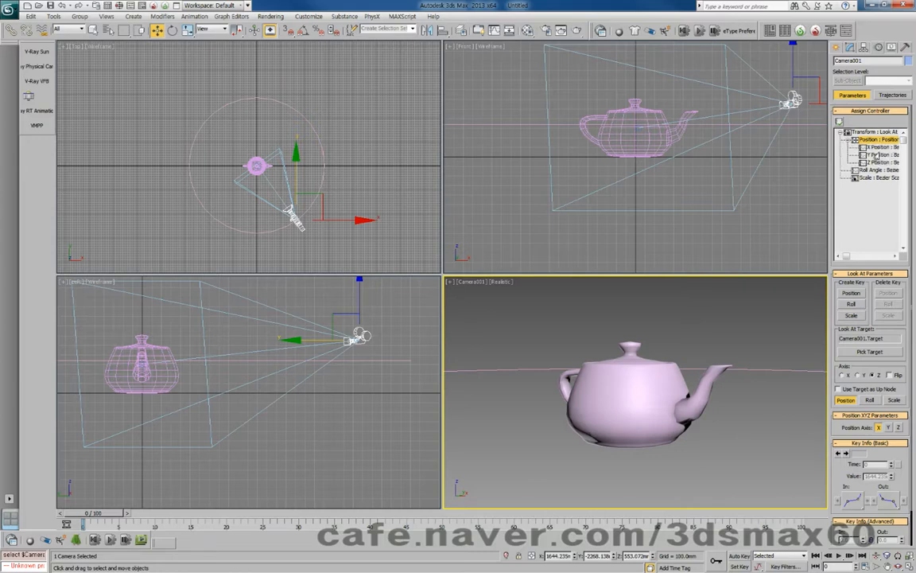
{"action": "left_click", "coordinate": [875, 155]}
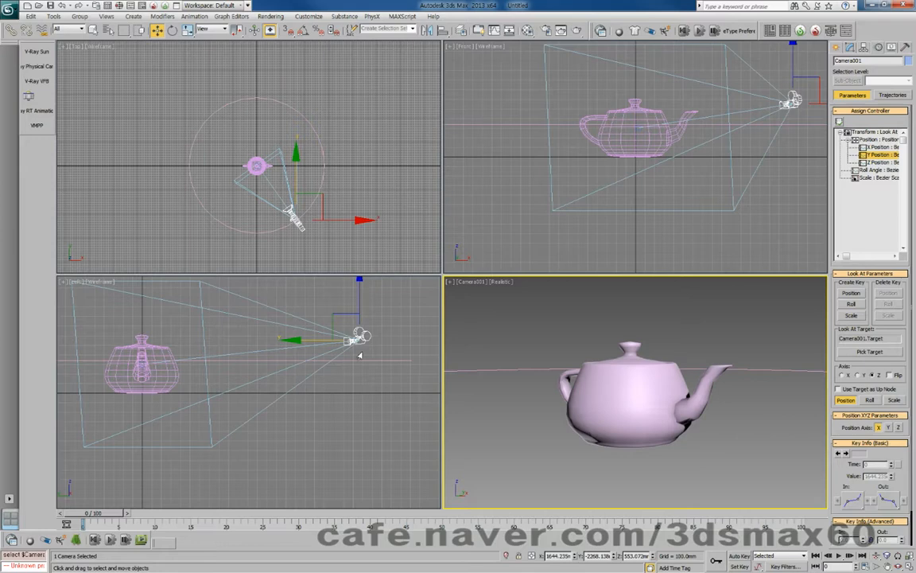
{"action": "left_click", "coordinate": [879, 140]}
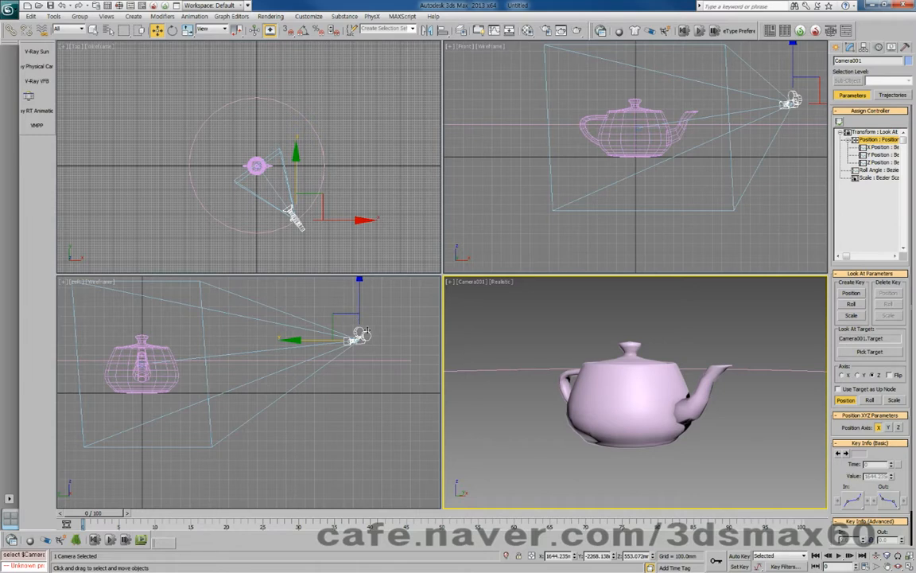
Move the camera just outside the circle in the maximized top view, to about X 2096 mm, Y -2817 mm
{"action": "right_click", "coordinate": [538, 339]}
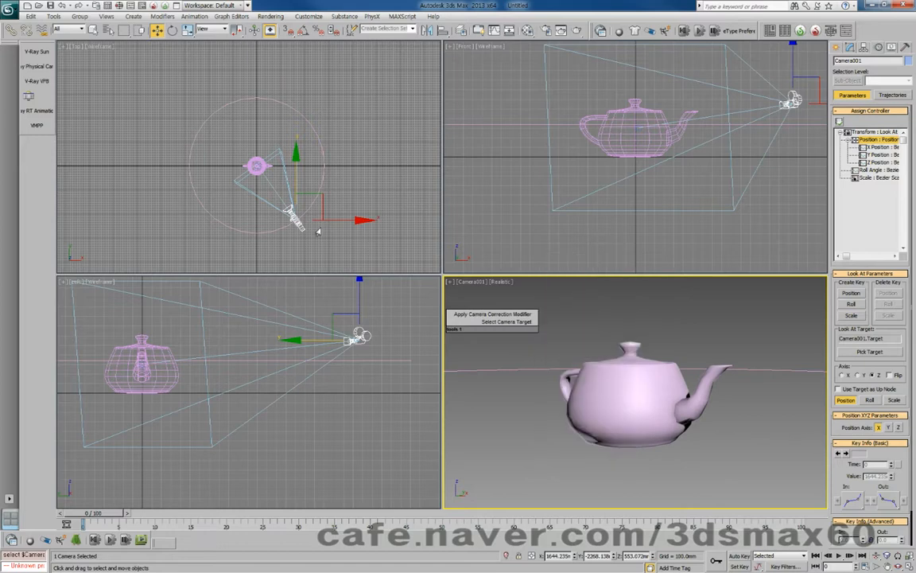
{"action": "middle_click_drag", "start_coordinate": [294, 217], "coordinate": [303, 206]}
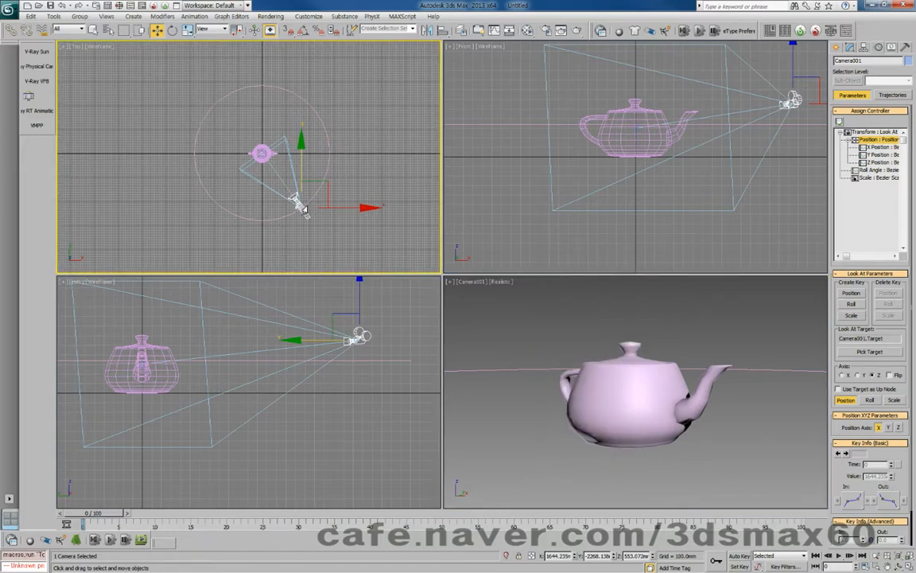
{"action": "key", "text": "alt+w"}
{"action": "key", "text": "g"}
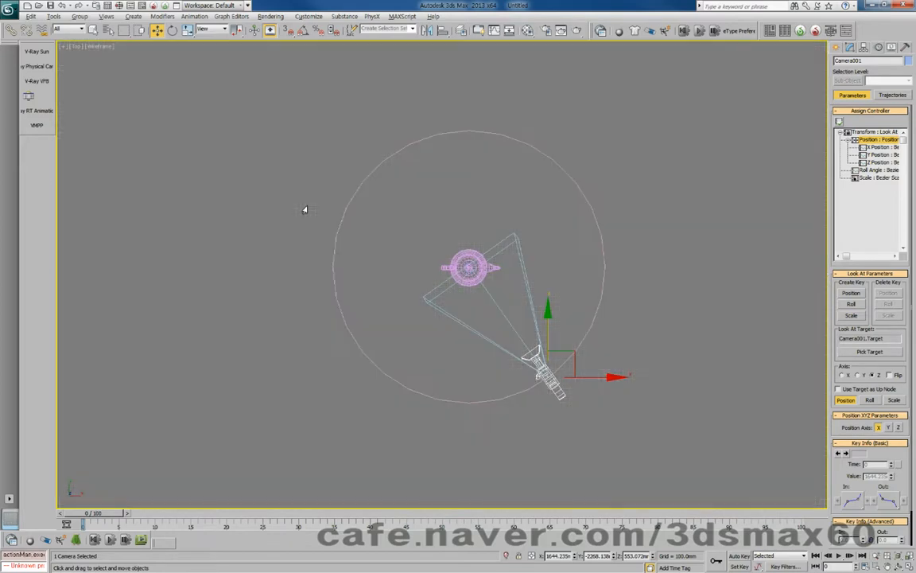
{"action": "middle_click_drag", "start_coordinate": [589, 376], "coordinate": [523, 367]}
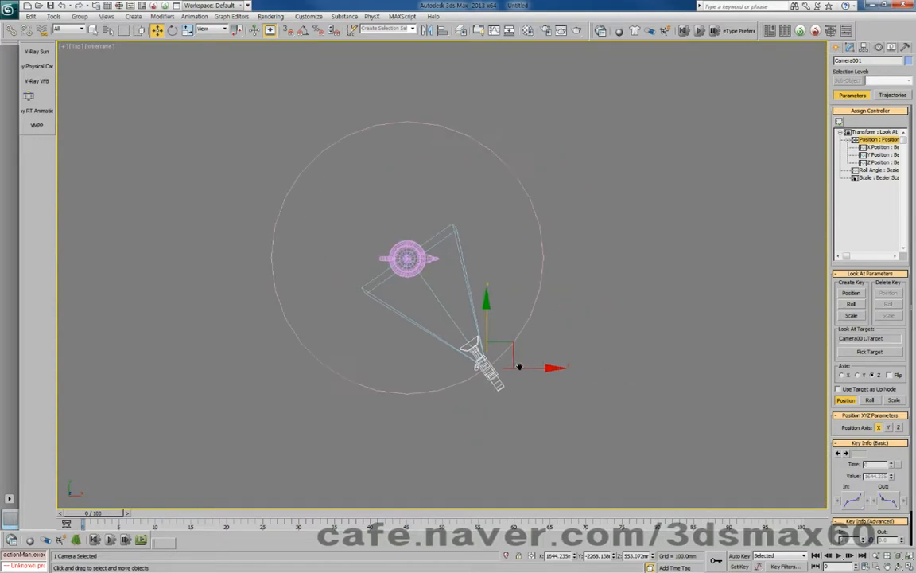
{"action": "scroll", "coordinate": [521, 366], "scroll_direction": "up", "scroll_amount": 4}
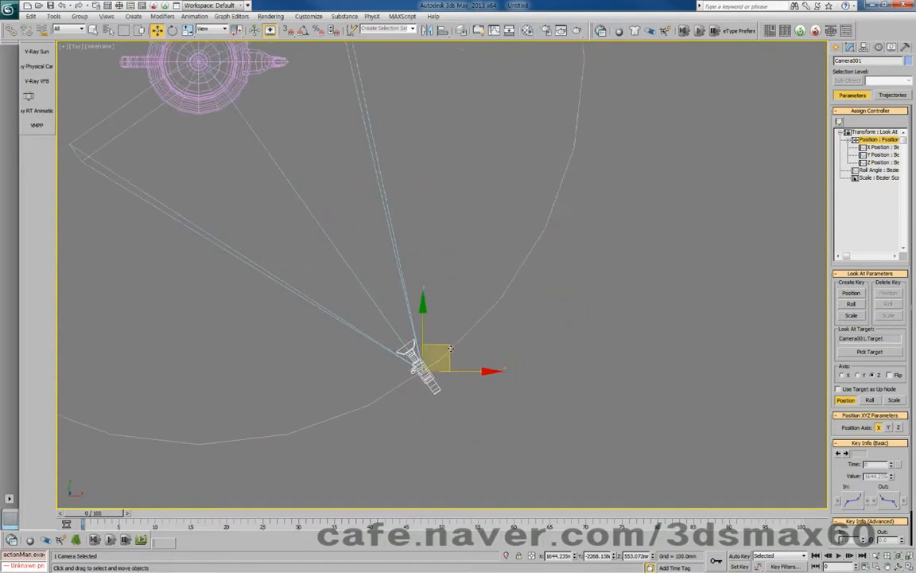
{"action": "left_click_drag", "start_coordinate": [462, 360], "coordinate": [513, 420]}
{"action": "scroll", "coordinate": [514, 420], "scroll_direction": "down", "scroll_amount": 3}
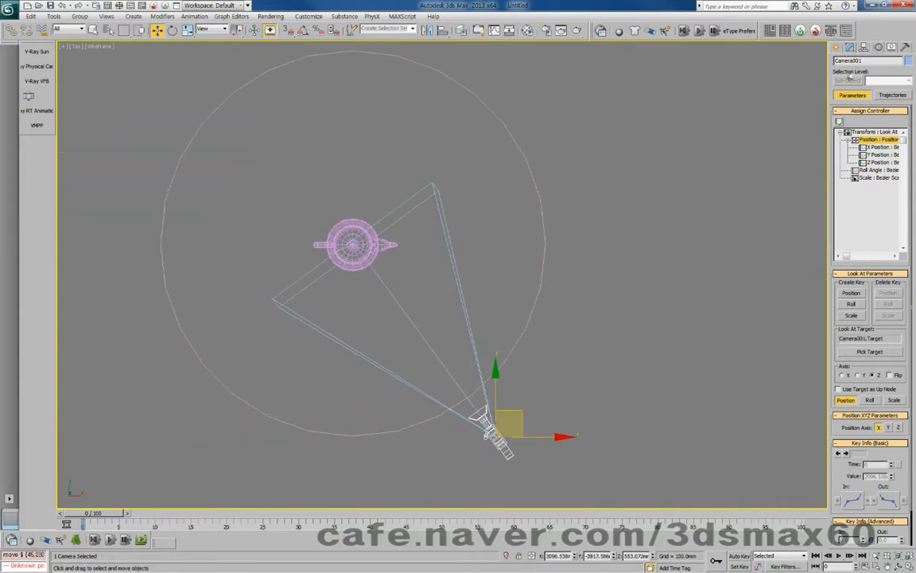
Create a Point helper just outside the circle in the top view, at about X 2687 mm, Y -2146 mm
{"action": "left_click", "coordinate": [835, 47]}
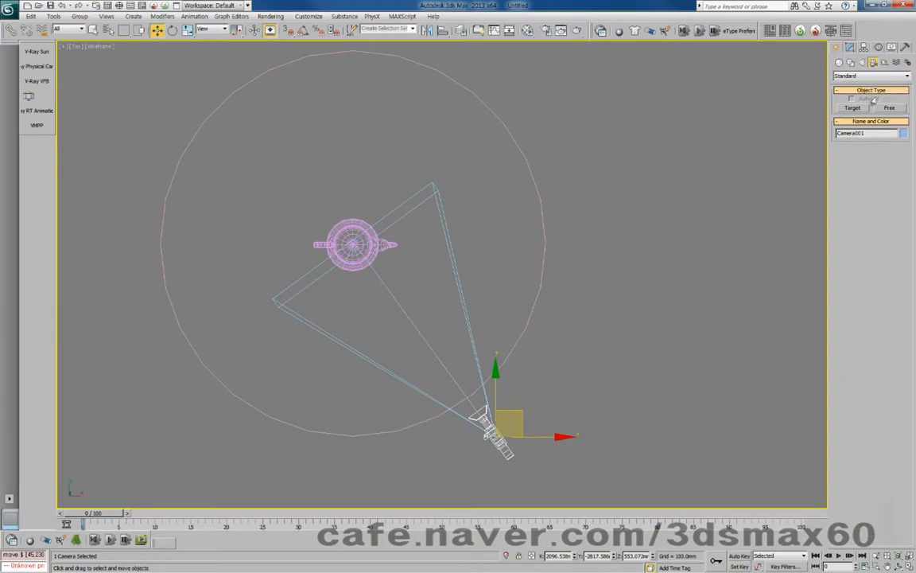
{"action": "left_click", "coordinate": [884, 64]}
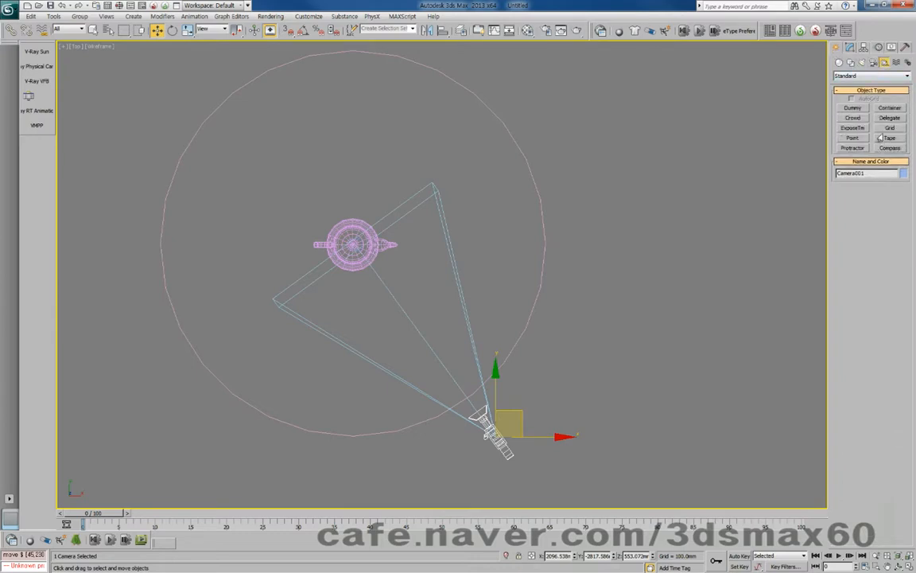
{"action": "left_click", "coordinate": [852, 139]}
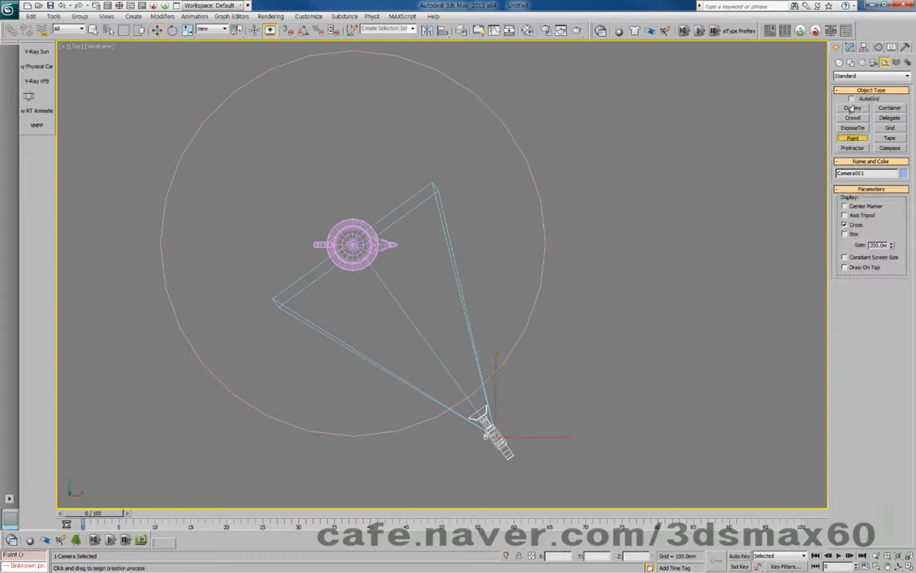
{"action": "left_click", "coordinate": [851, 108]}
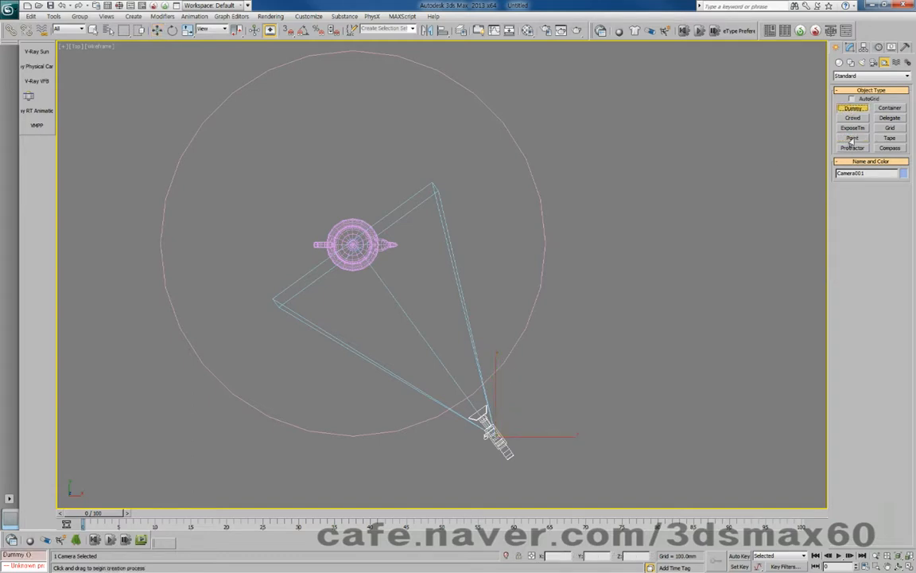
{"action": "left_click_drag", "start_coordinate": [566, 439], "coordinate": [534, 391]}
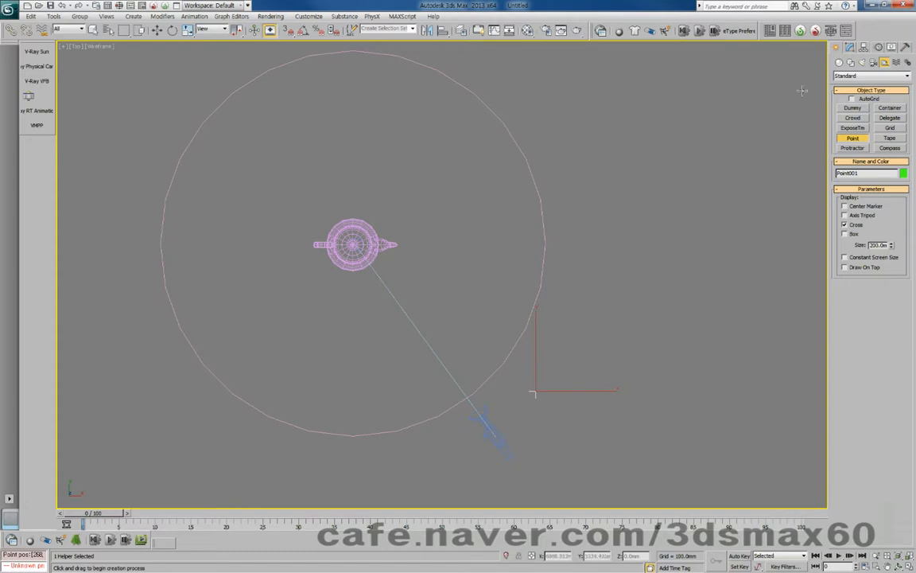
{"action": "key", "text": "w"}
Enlarge the point helper's cross to a size of about 1982.5 mm
{"action": "middle_click_drag", "start_coordinate": [550, 369], "coordinate": [563, 328]}
{"action": "scroll", "coordinate": [563, 328], "scroll_direction": "up", "scroll_amount": 3}
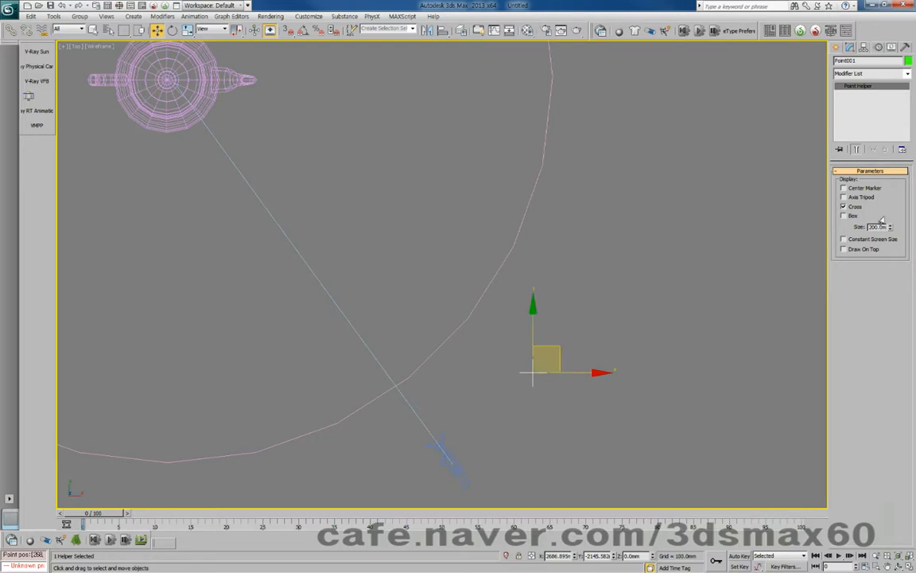
{"action": "left_click_drag", "start_coordinate": [890, 227], "coordinate": [870, 58]}
{"action": "middle_click_drag", "start_coordinate": [548, 348], "coordinate": [583, 356]}
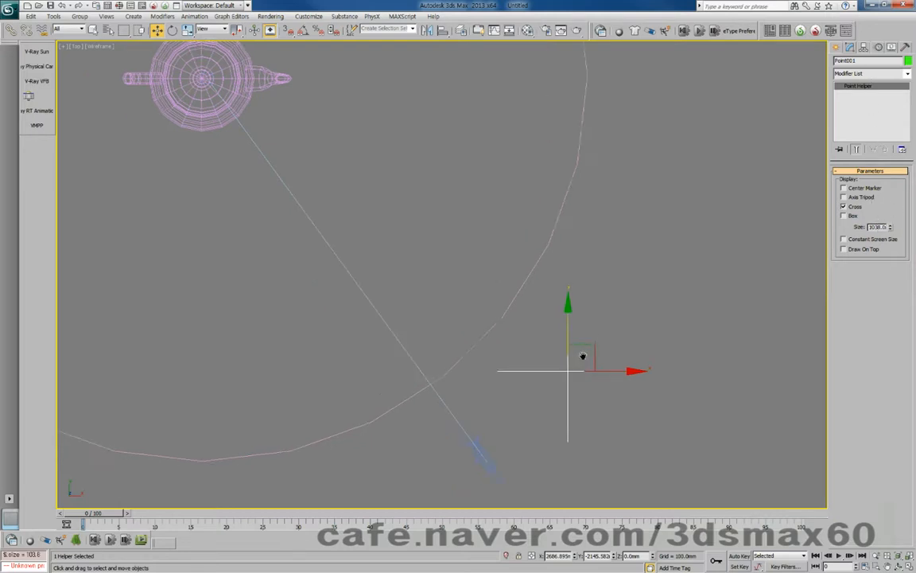
{"action": "scroll", "coordinate": [584, 354], "scroll_direction": "down", "scroll_amount": 2}
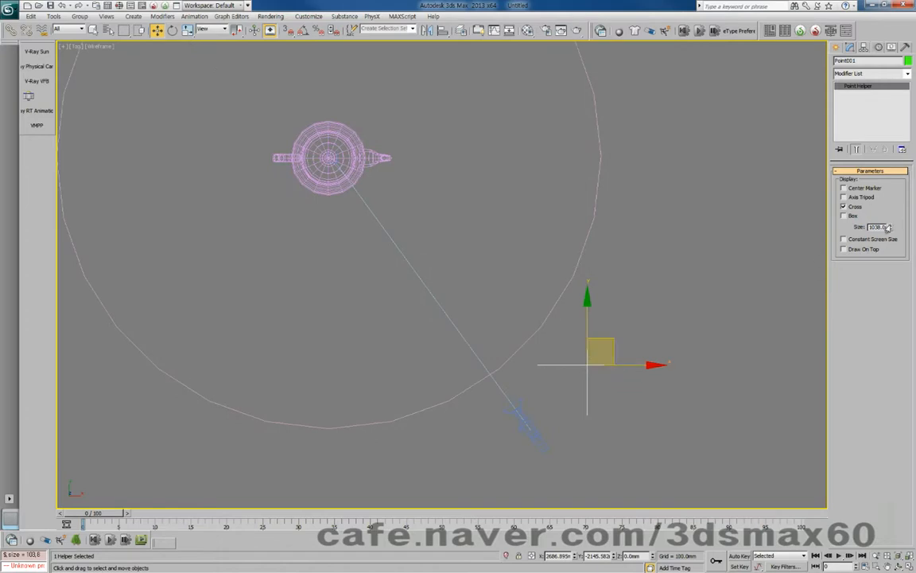
{"action": "mouse_move", "coordinate": [889, 226]}
{"action": "left_mouse_down"}
{"action": "mouse_move", "coordinate": [882, 171]}
{"action": "mouse_move", "coordinate": [888, 225]}
{"action": "left_mouse_up"}
Change to an angled perspective view and turn on the point helper's Box display
{"action": "mouse_move", "coordinate": [557, 403]}
{"action": "middle_mouse_down"}
{"action": "mouse_move", "coordinate": [566, 378]}
{"action": "mouse_move", "coordinate": [540, 406]}
{"action": "middle_mouse_up"}
{"action": "key", "text": "ctrl+r"}
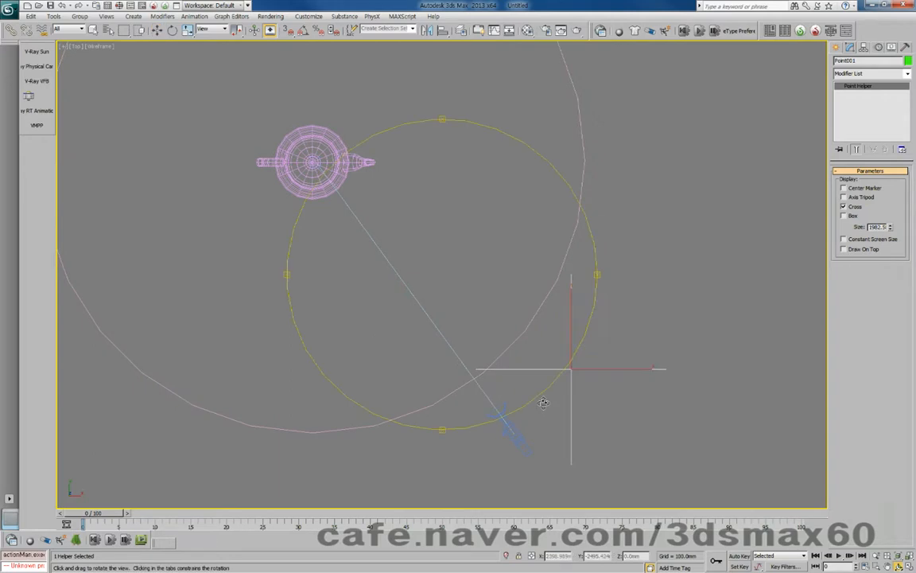
{"action": "left_click_drag", "start_coordinate": [474, 304], "coordinate": [532, 326]}
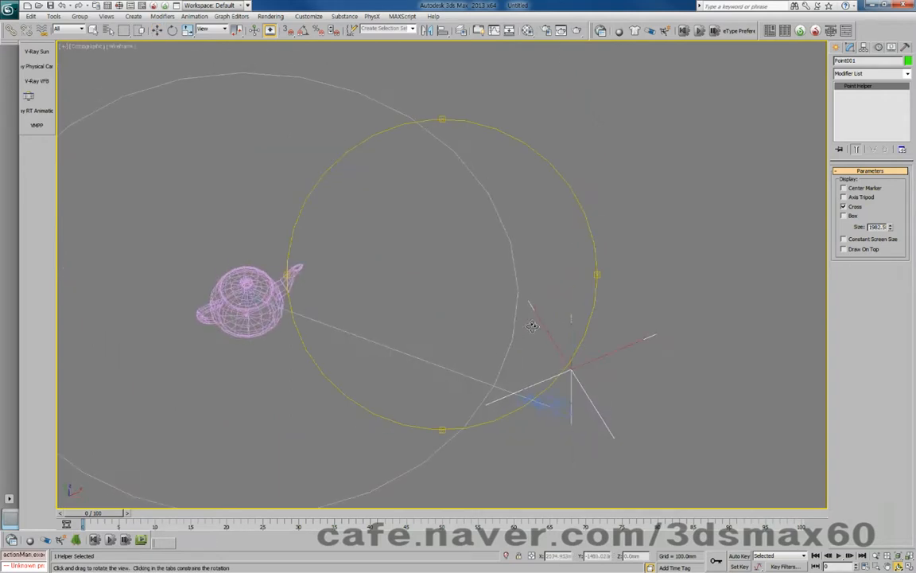
{"action": "key", "text": "p"}
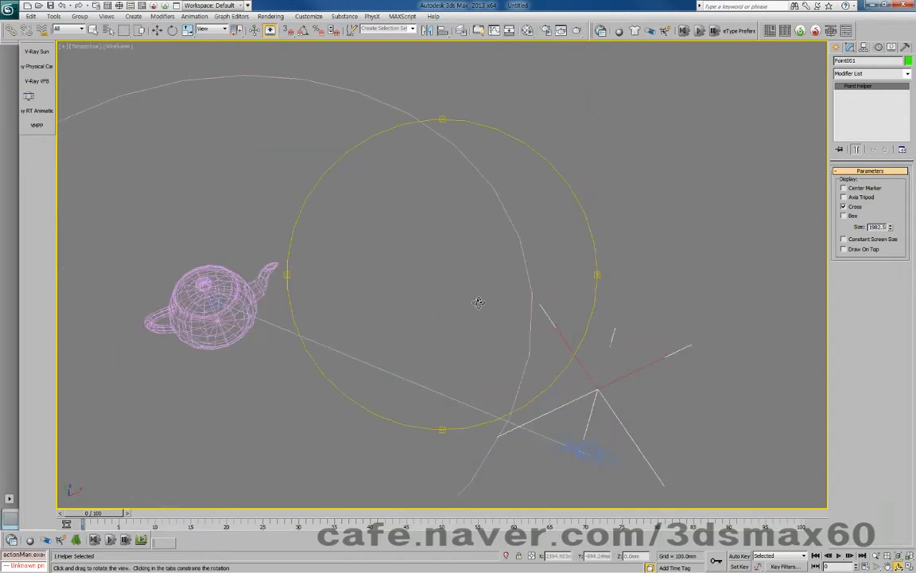
{"action": "middle_click_drag", "start_coordinate": [476, 303], "coordinate": [531, 246]}
{"action": "key", "text": "w"}
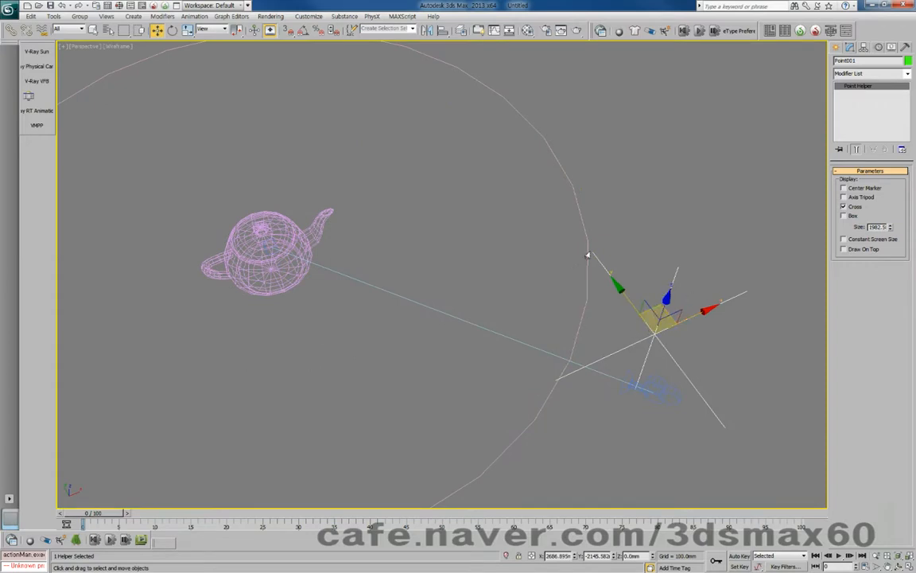
{"action": "left_click", "coordinate": [844, 216]}
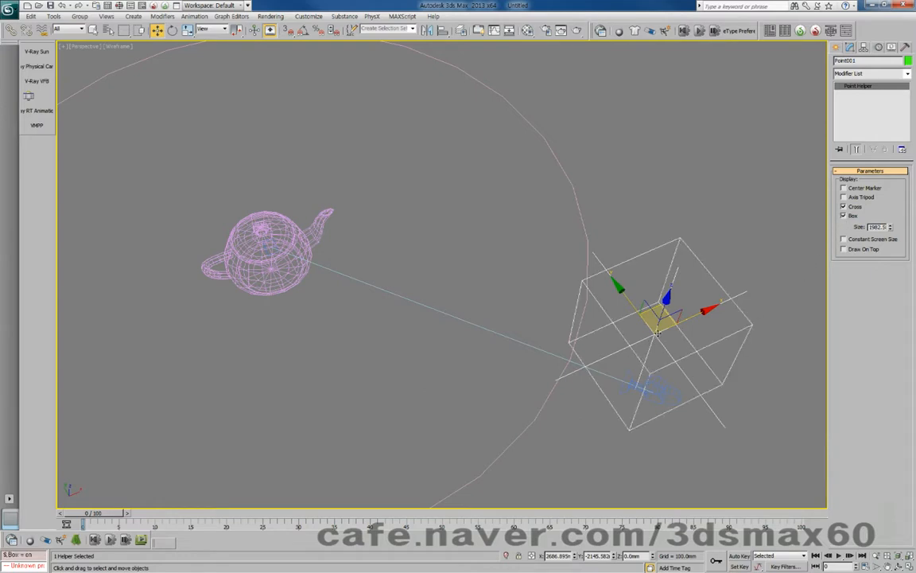
Apply a Path Constraint to the point helper with the large circle as its path
{"action": "middle_click_drag", "start_coordinate": [598, 333], "coordinate": [531, 307]}
{"action": "scroll", "coordinate": [531, 307], "scroll_direction": "down", "scroll_amount": 3}
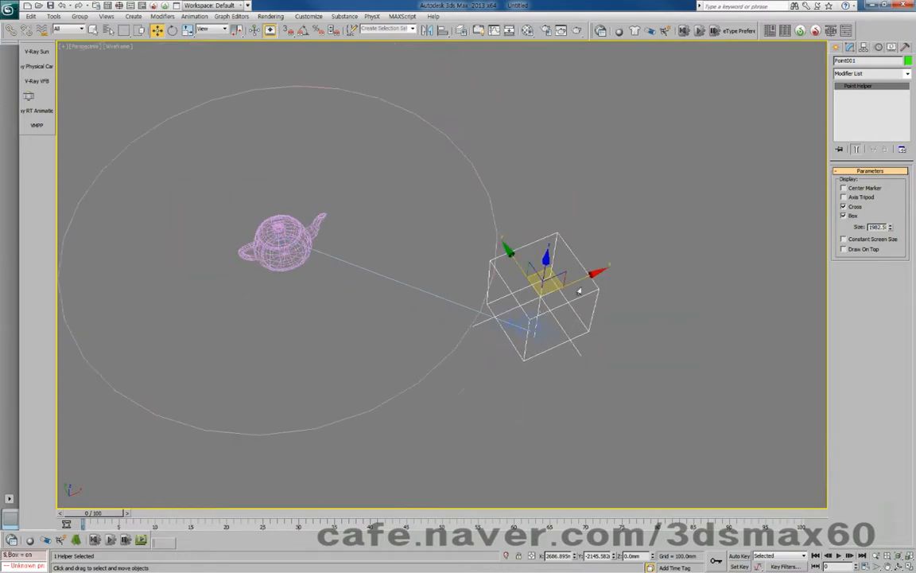
{"action": "left_click_drag", "start_coordinate": [581, 280], "coordinate": [555, 285]}
{"action": "right_click", "coordinate": [554, 285]}
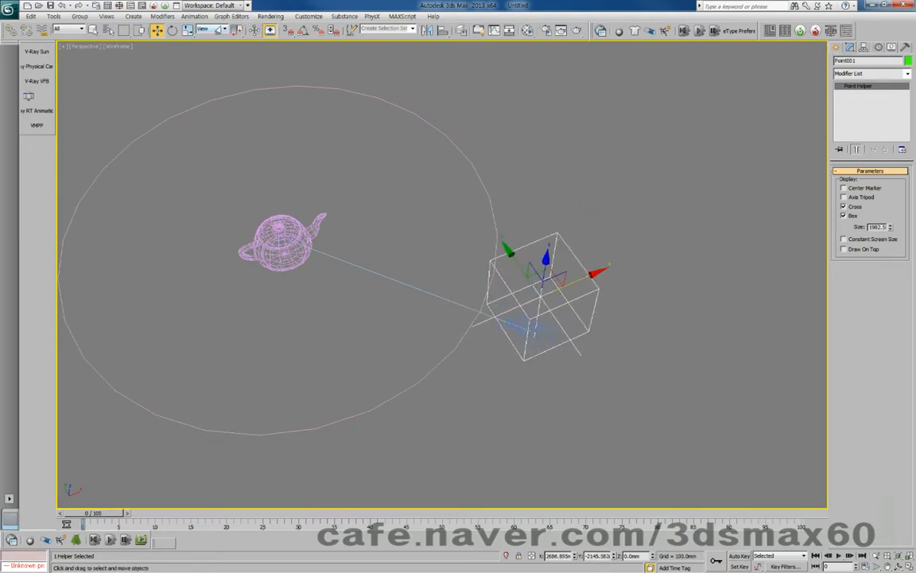
{"action": "left_click", "coordinate": [196, 19]}
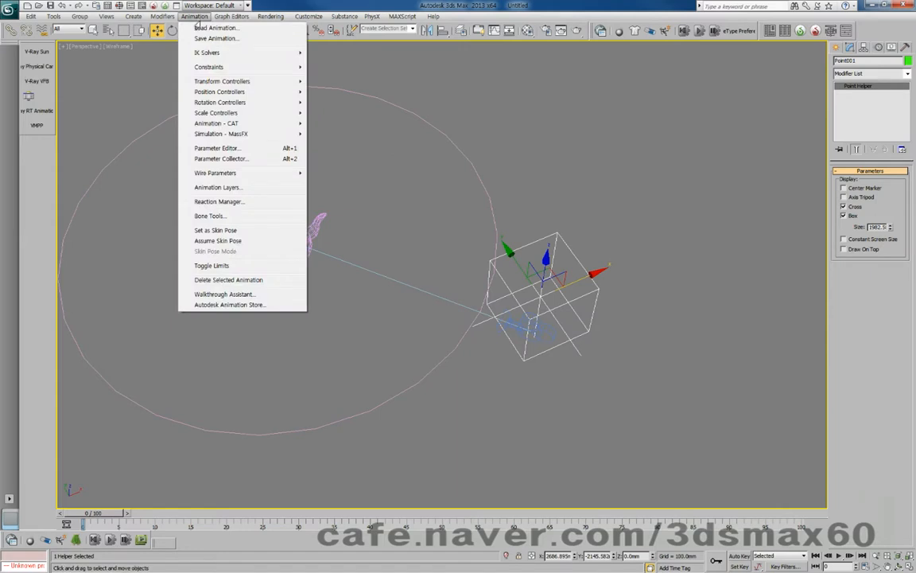
{"action": "mouse_move", "coordinate": [208, 67]}
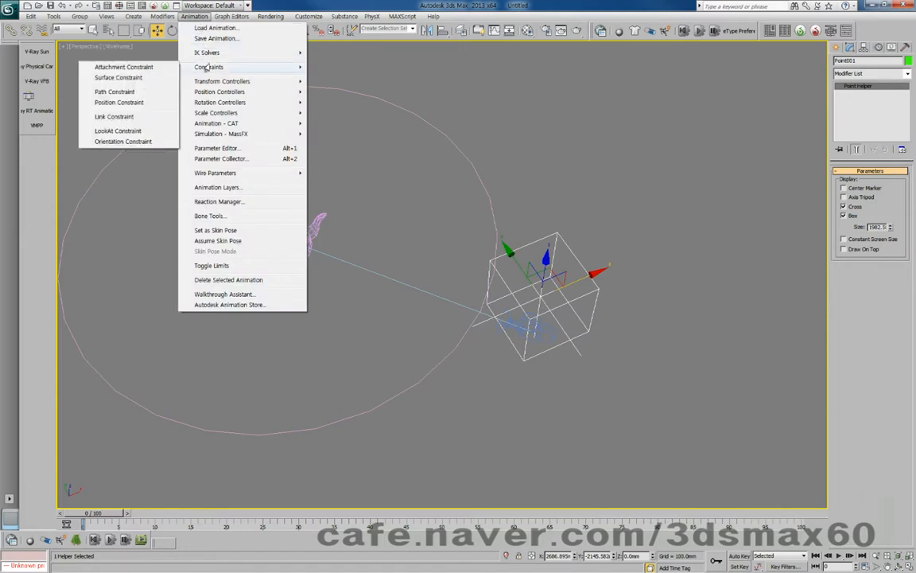
{"action": "left_click", "coordinate": [111, 92]}
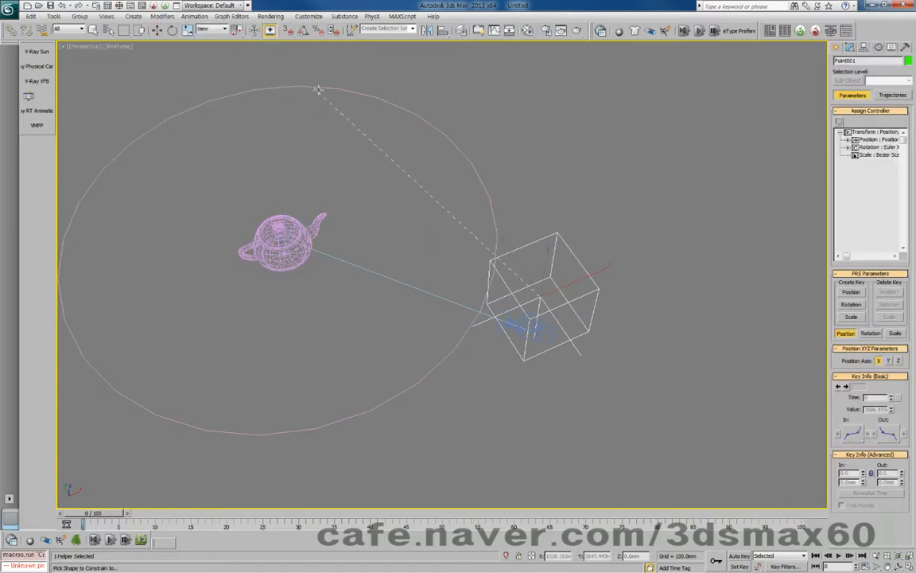
{"action": "left_click", "coordinate": [417, 116]}
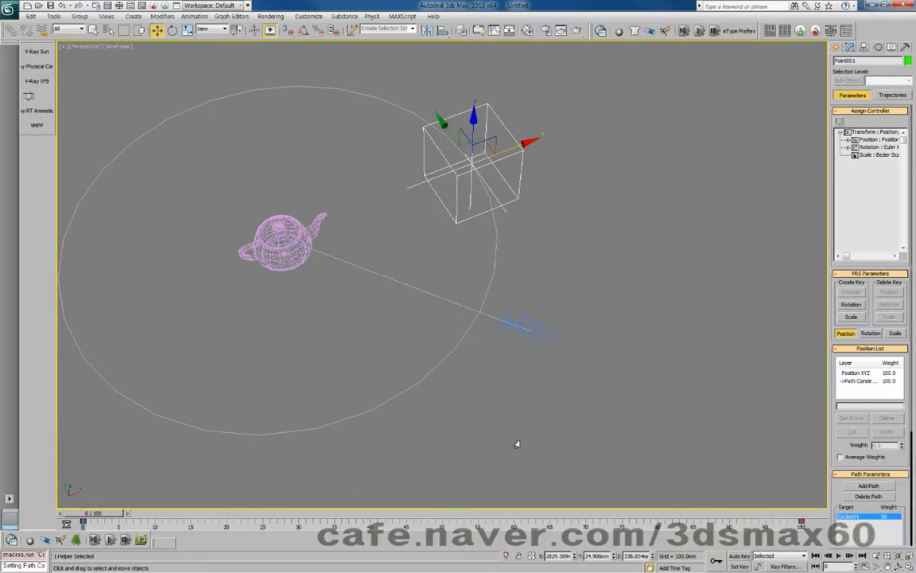
Play the animation, then scrub to frame 96 in the top view to check the helper's travel around the circle
{"action": "middle_click_drag", "start_coordinate": [517, 501], "coordinate": [569, 442]}
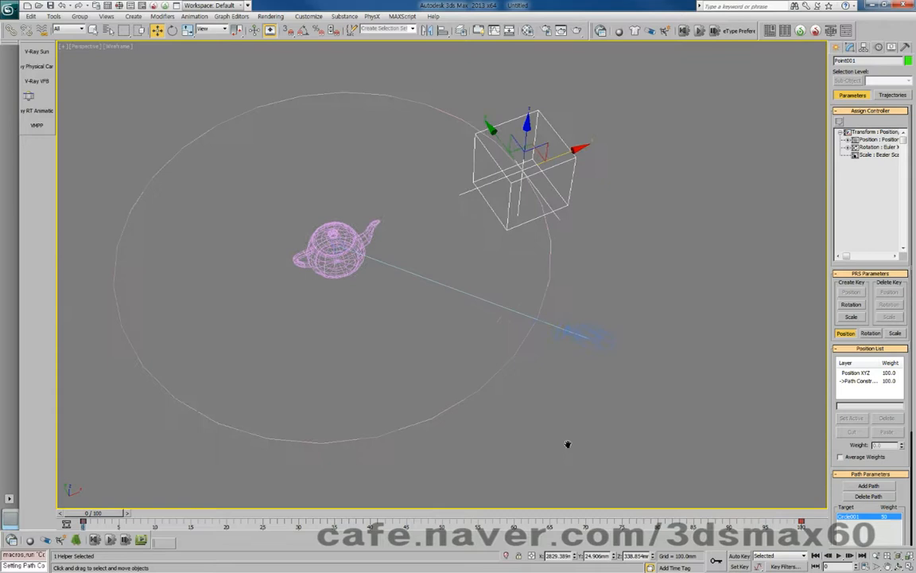
{"action": "left_click", "coordinate": [838, 556]}
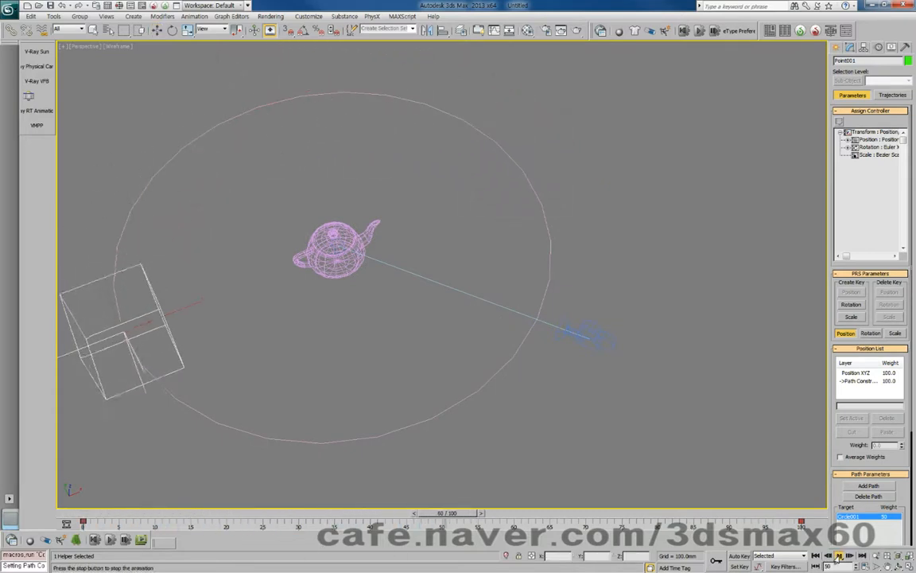
{"action": "left_click", "coordinate": [835, 557]}
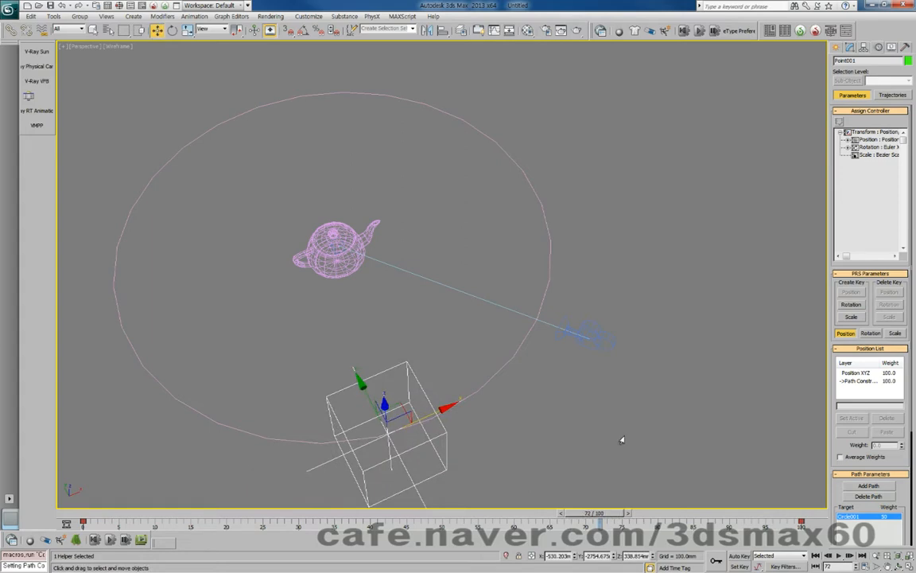
{"action": "key", "text": "t"}
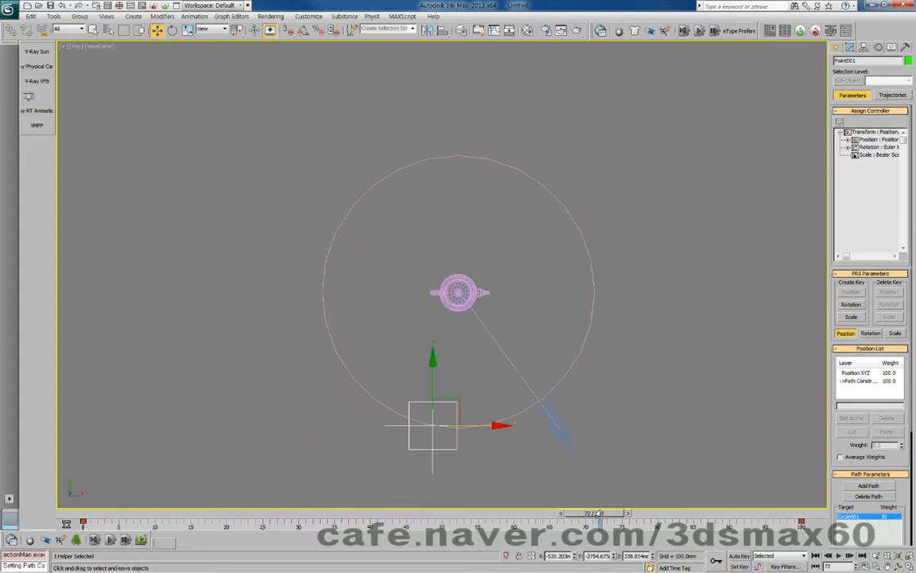
{"action": "left_click_drag", "start_coordinate": [594, 513], "coordinate": [768, 493]}
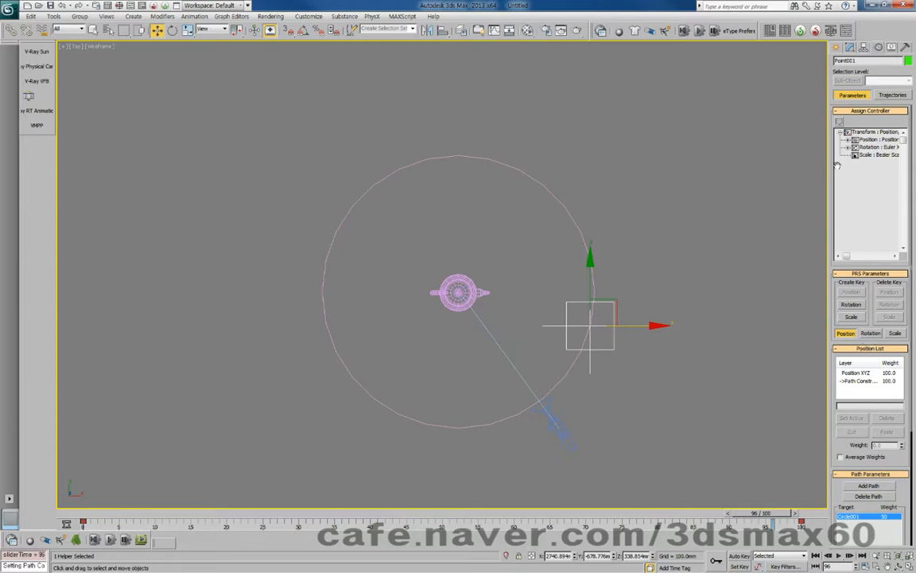
Turn on Follow in the helper's path options and scrub through the animation back to frame 0
{"action": "scroll", "coordinate": [837, 164], "scroll_direction": "down", "scroll_amount": 3}
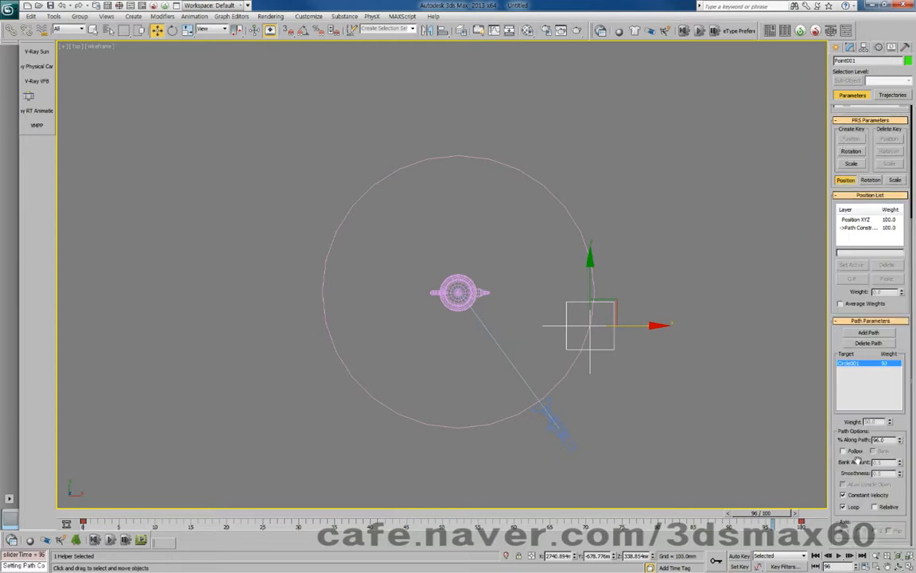
{"action": "mouse_move", "coordinate": [859, 459]}
{"action": "left_mouse_down"}
{"action": "mouse_move", "coordinate": [779, 434]}
{"action": "mouse_move", "coordinate": [862, 458]}
{"action": "left_mouse_up"}
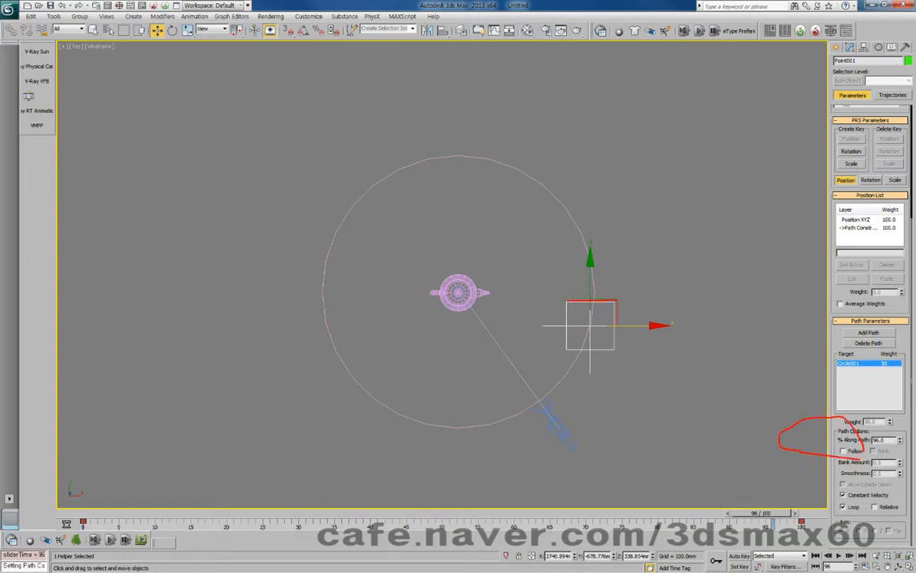
{"action": "key", "text": "Escape"}
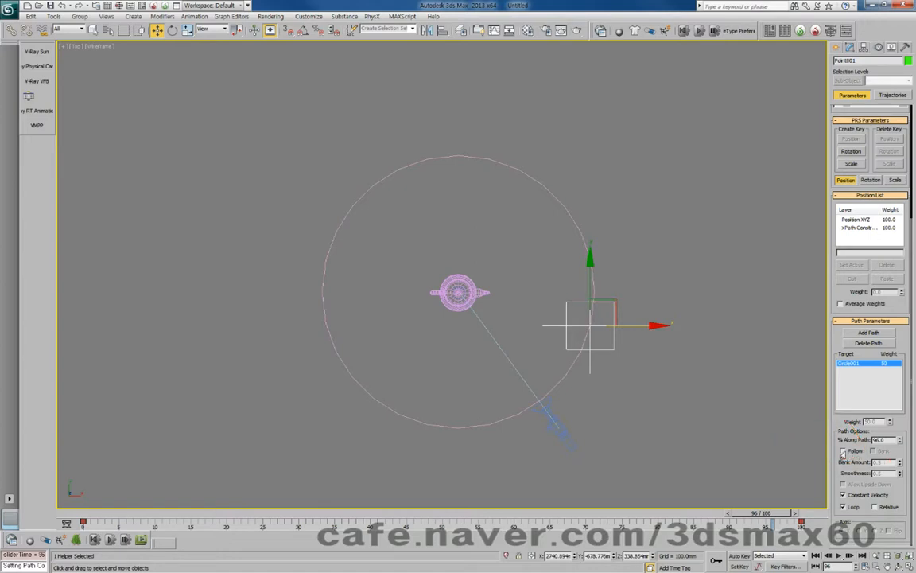
{"action": "left_click", "coordinate": [843, 451]}
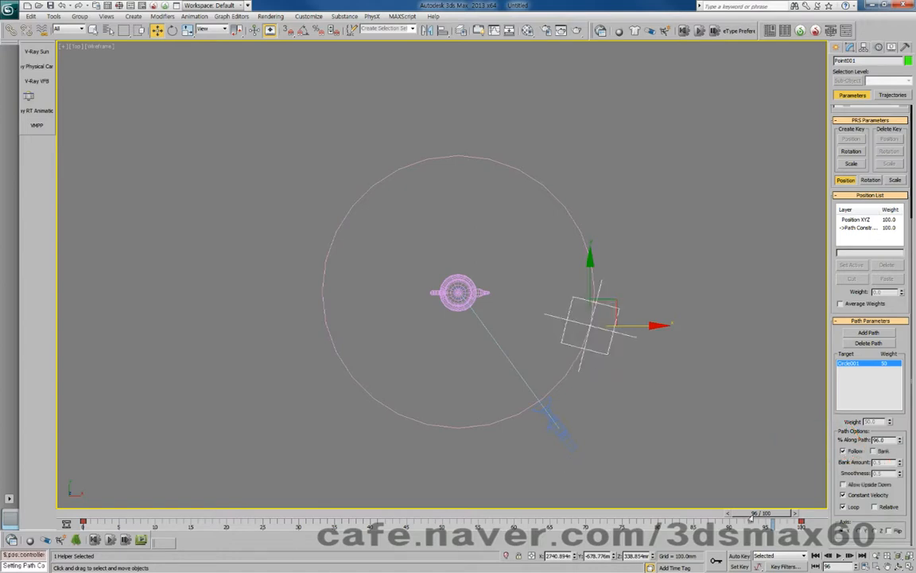
{"action": "left_click_drag", "start_coordinate": [760, 513], "coordinate": [686, 513]}
{"action": "left_click_drag", "start_coordinate": [682, 548], "coordinate": [44, 491]}
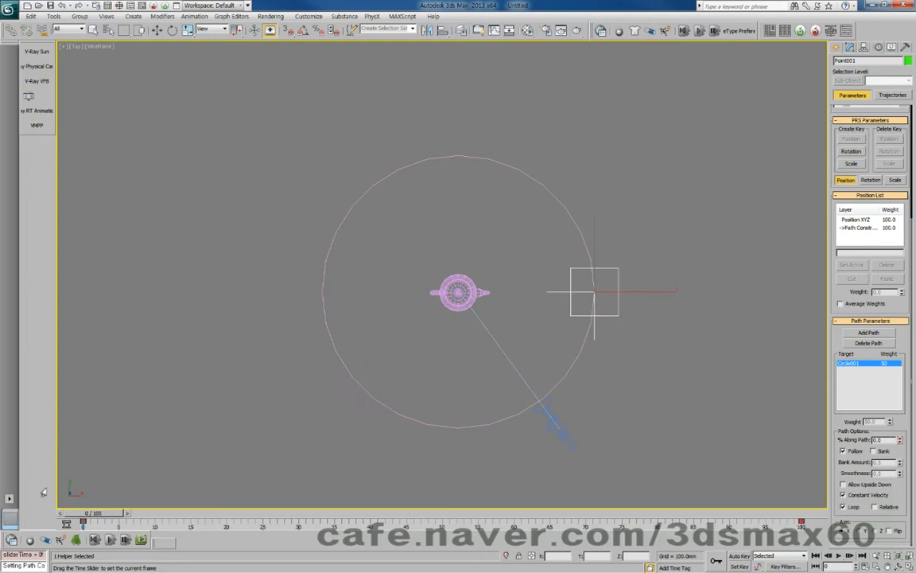
{"action": "key", "text": "w"}
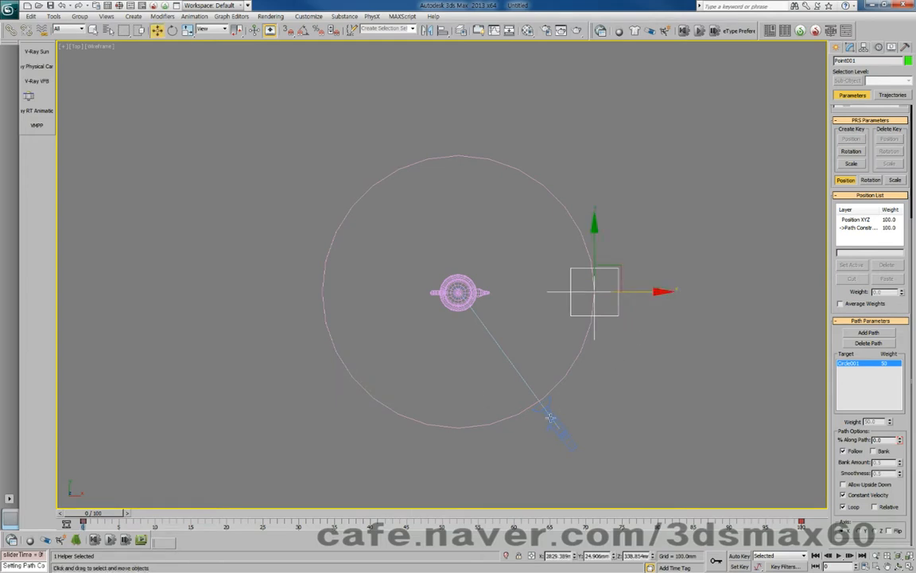
Align the camera to the point helper, center to center, on the X, Y and Z positions
{"action": "left_click", "coordinate": [550, 417]}
{"action": "key", "text": "alt+a"}
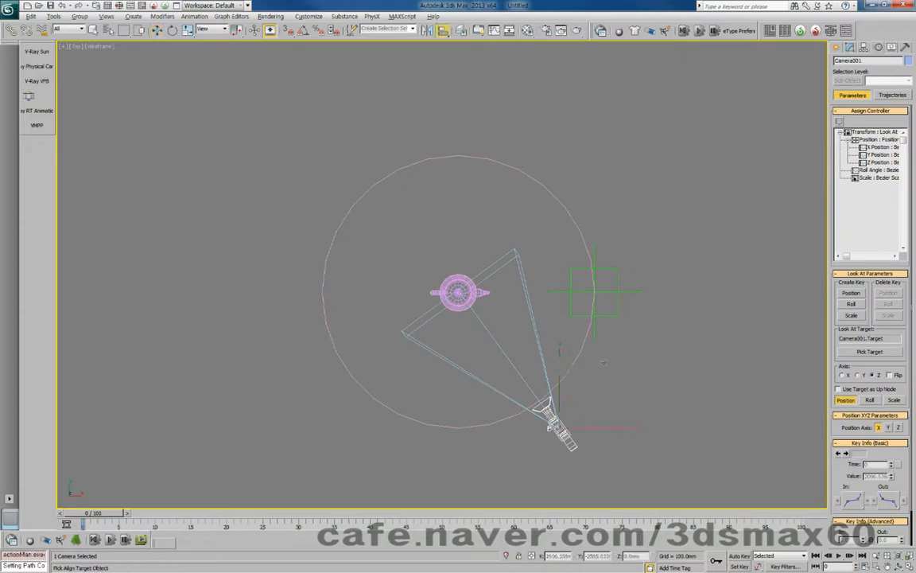
{"action": "left_click", "coordinate": [614, 295]}
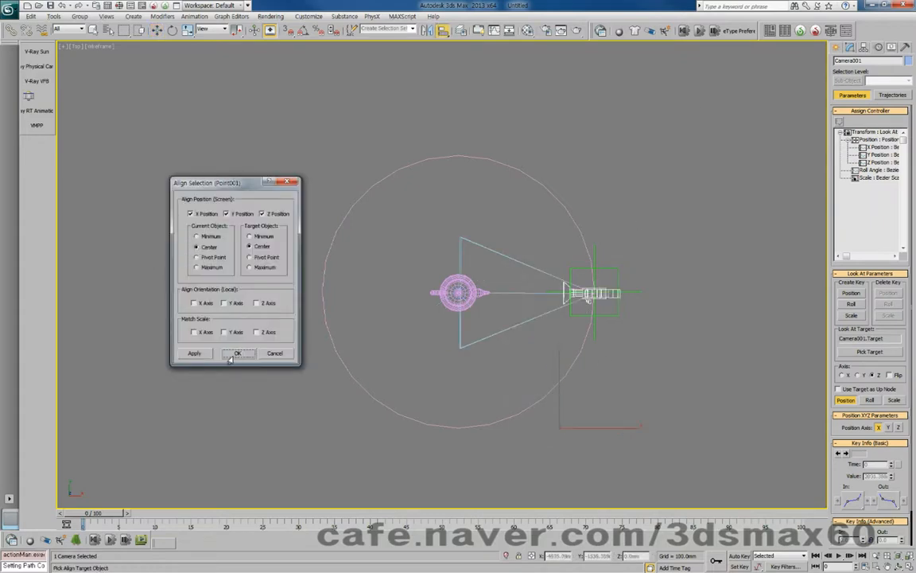
{"action": "left_click", "coordinate": [237, 354]}
{"action": "key", "text": "ctrl+r"}
{"action": "left_click_drag", "start_coordinate": [337, 327], "coordinate": [351, 347]}
{"action": "key", "text": "t"}
{"action": "right_click", "coordinate": [598, 333]}
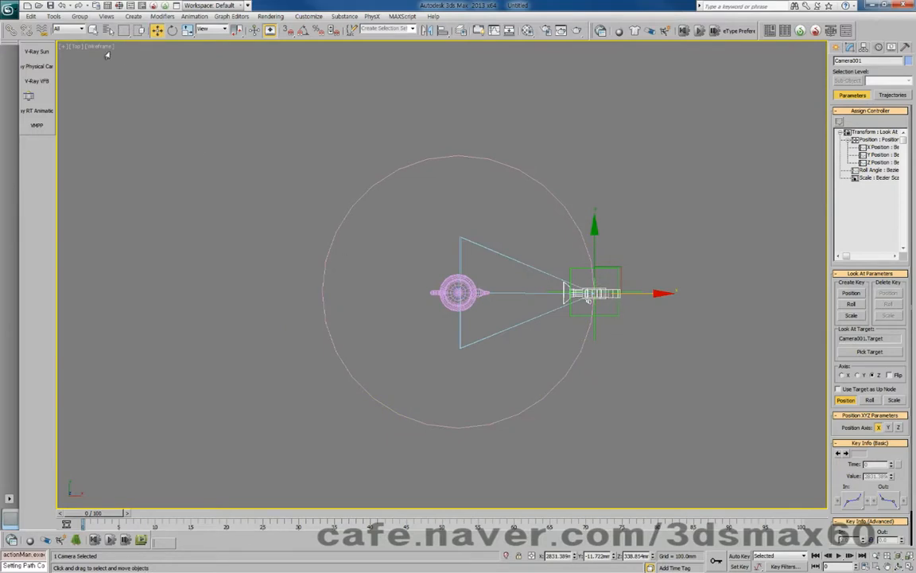
Link the camera to the point helper on the circle and scrub the timeline back to frame 0
{"action": "left_click", "coordinate": [10, 30]}
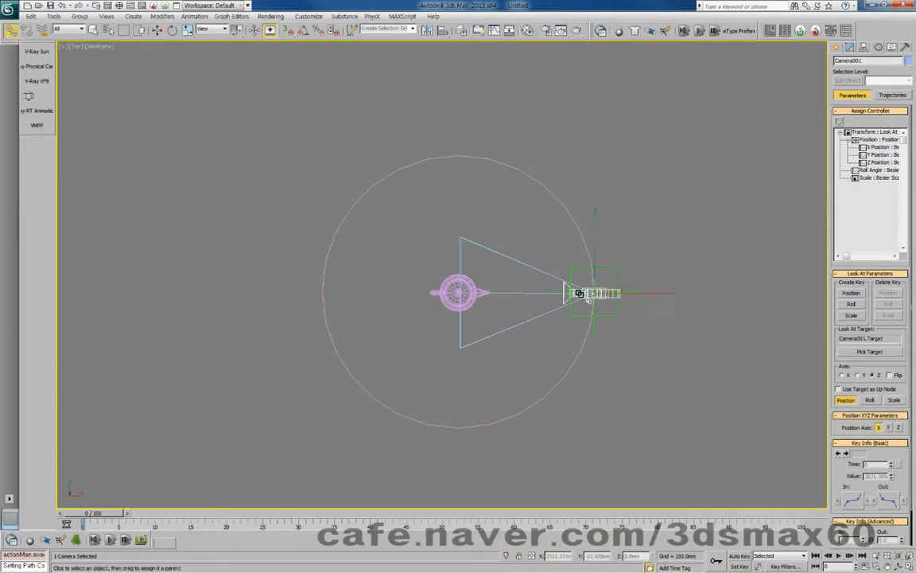
{"action": "left_click_drag", "start_coordinate": [619, 280], "coordinate": [619, 279]}
{"action": "mouse_move", "coordinate": [94, 513]}
{"action": "left_mouse_down"}
{"action": "mouse_move", "coordinate": [294, 513]}
{"action": "mouse_move", "coordinate": [88, 513]}
{"action": "left_mouse_up"}
Examine the camera's X and Y position controllers and the point helper's Path Constraint controller
{"action": "left_click", "coordinate": [879, 147]}
{"action": "left_click", "coordinate": [879, 154]}
{"action": "right_click", "coordinate": [610, 285]}
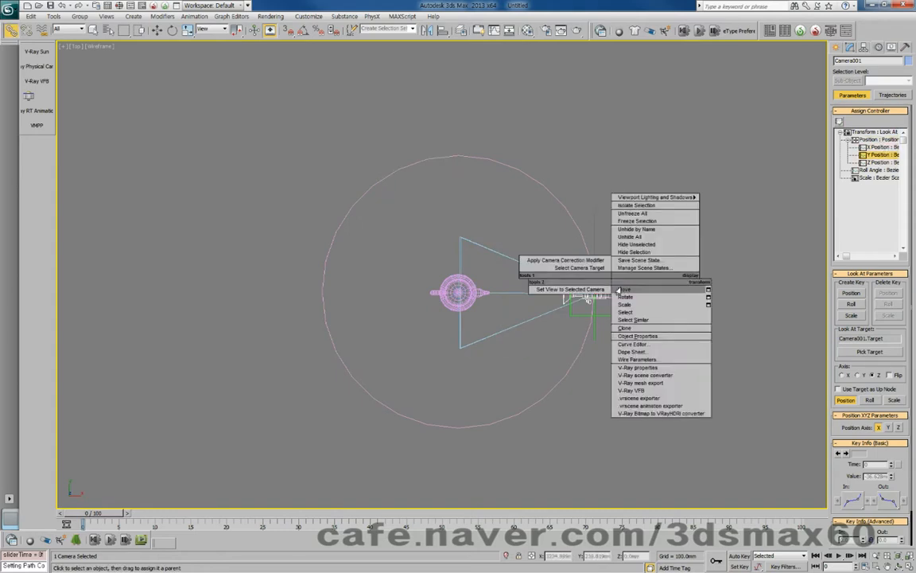
{"action": "left_click", "coordinate": [628, 300]}
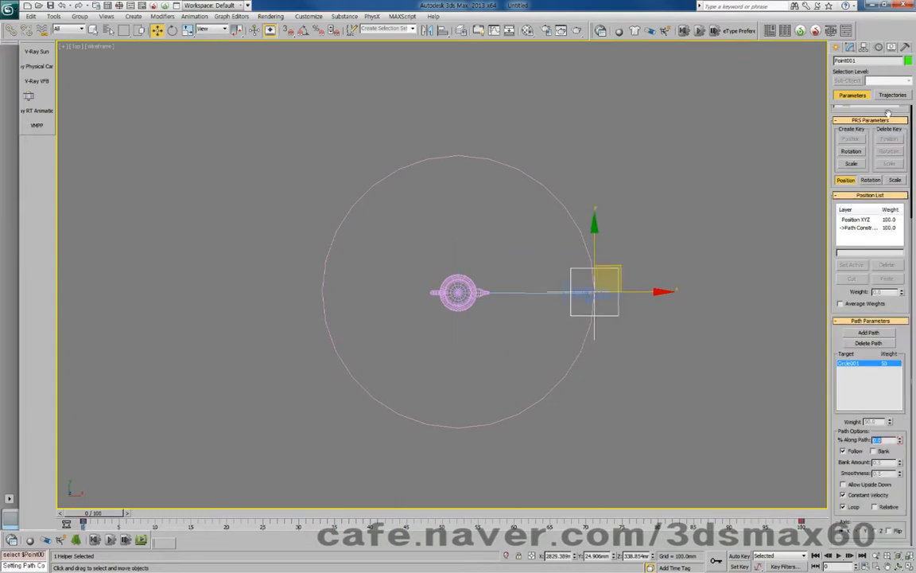
{"action": "scroll", "coordinate": [873, 183], "scroll_direction": "up", "scroll_amount": 3}
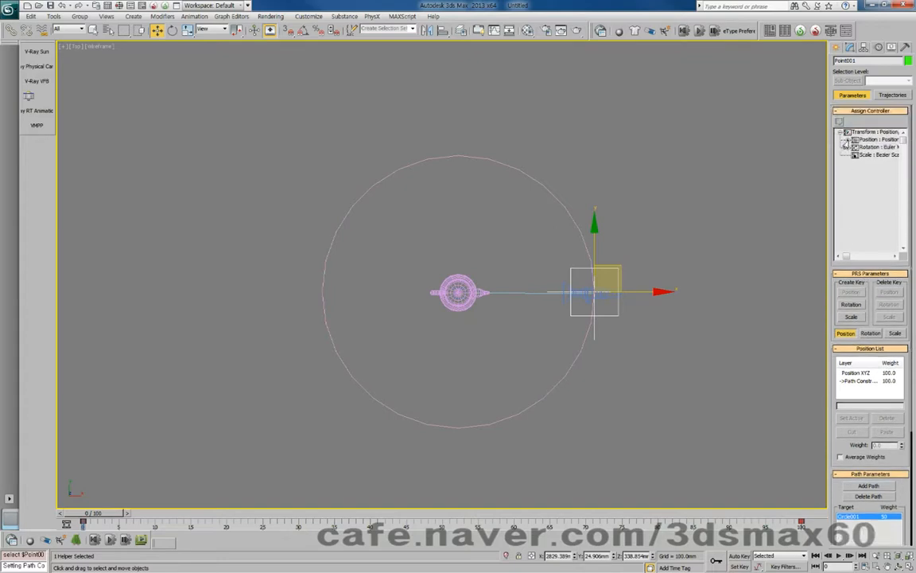
{"action": "left_click", "coordinate": [848, 141]}
{"action": "left_click", "coordinate": [870, 156]}
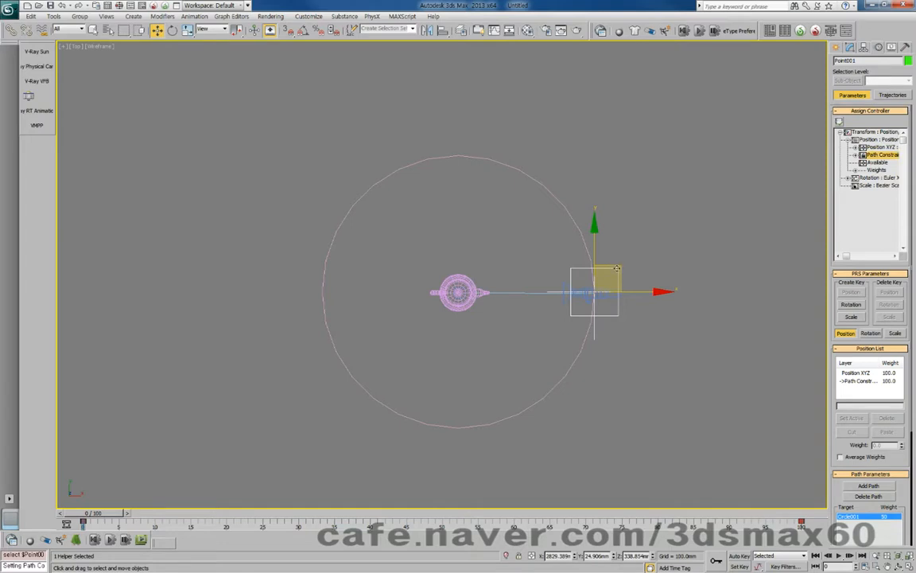
{"action": "left_click_drag", "start_coordinate": [637, 213], "coordinate": [587, 282]}
{"action": "left_click", "coordinate": [583, 296]}
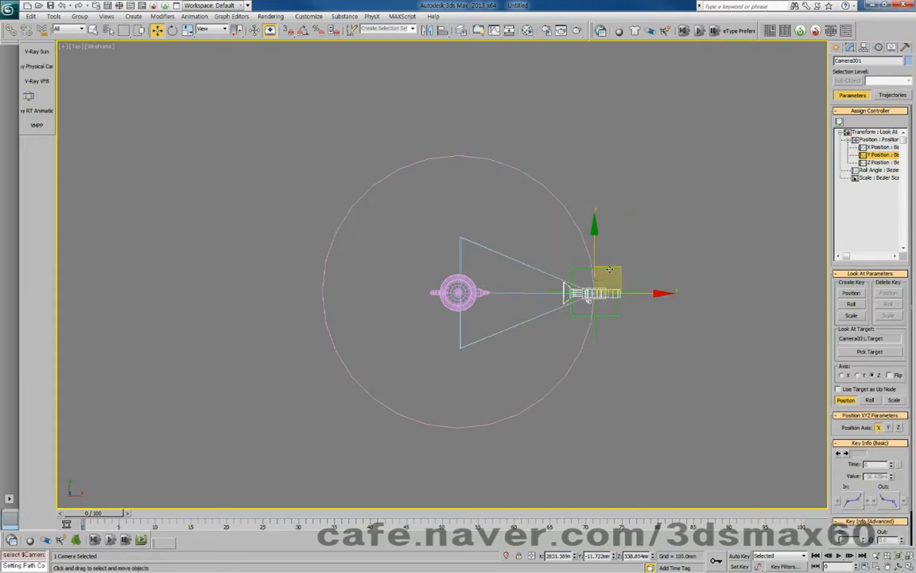
{"action": "mouse_move", "coordinate": [615, 264]}
{"action": "left_mouse_down"}
{"action": "mouse_move", "coordinate": [787, 250]}
{"action": "mouse_move", "coordinate": [720, 386]}
{"action": "mouse_move", "coordinate": [386, 226]}
{"action": "mouse_move", "coordinate": [477, 251]}
{"action": "mouse_move", "coordinate": [719, 253]}
{"action": "mouse_move", "coordinate": [628, 256]}
{"action": "mouse_move", "coordinate": [624, 264]}
{"action": "left_mouse_up"}
{"action": "scroll", "coordinate": [623, 264], "scroll_direction": "up", "scroll_amount": 5}
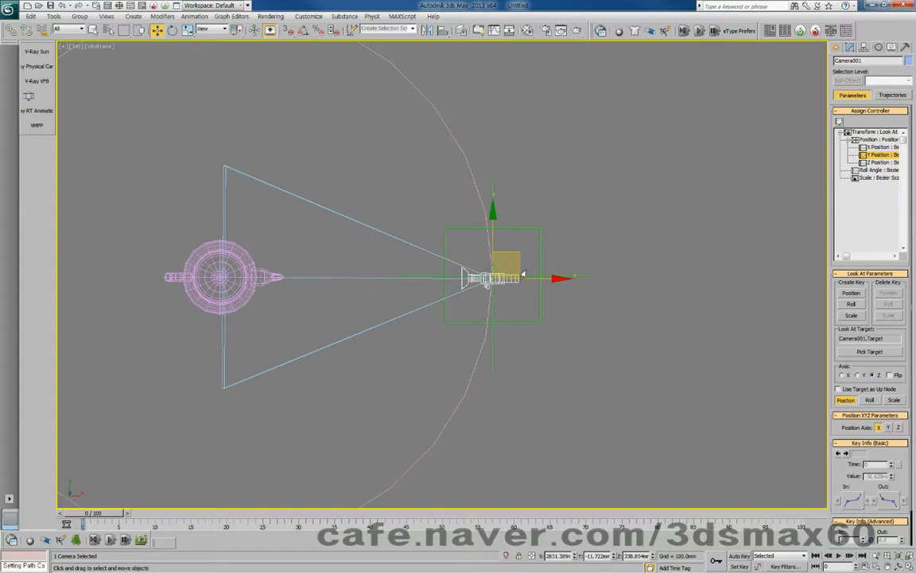
{"action": "scroll", "coordinate": [523, 278], "scroll_direction": "down", "scroll_amount": 2}
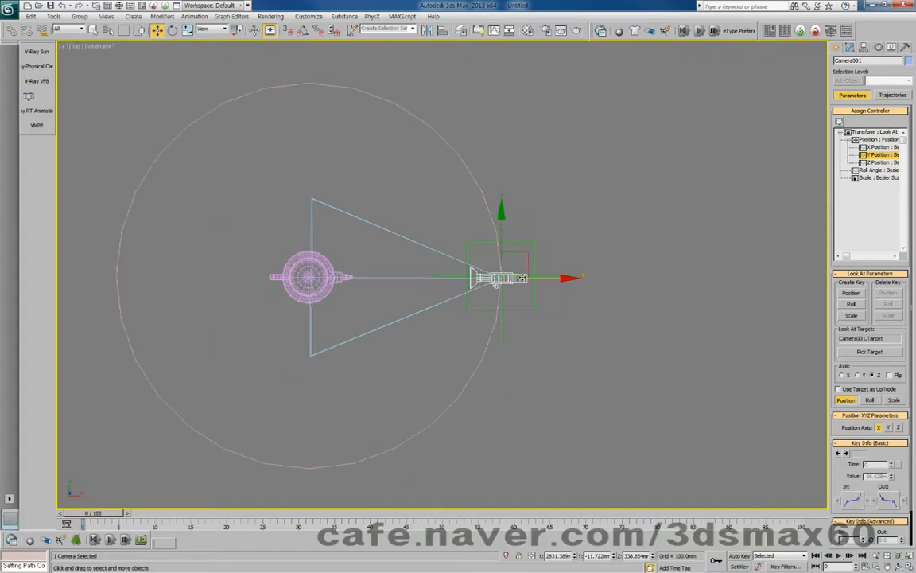
{"action": "left_click", "coordinate": [531, 243]}
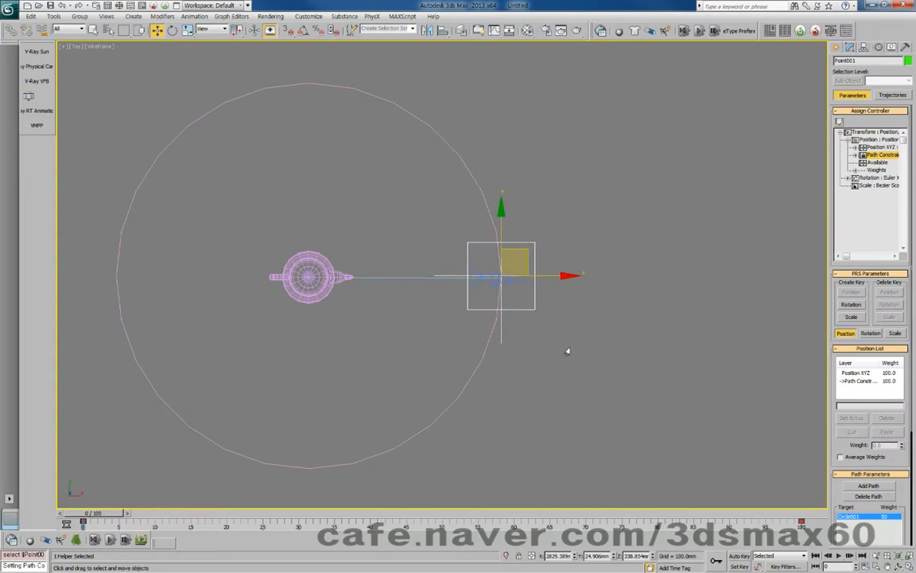
Select the camera and scrub to frame 10 in a tilted orthographic view to check its travel with the helper
{"action": "left_click", "coordinate": [520, 281]}
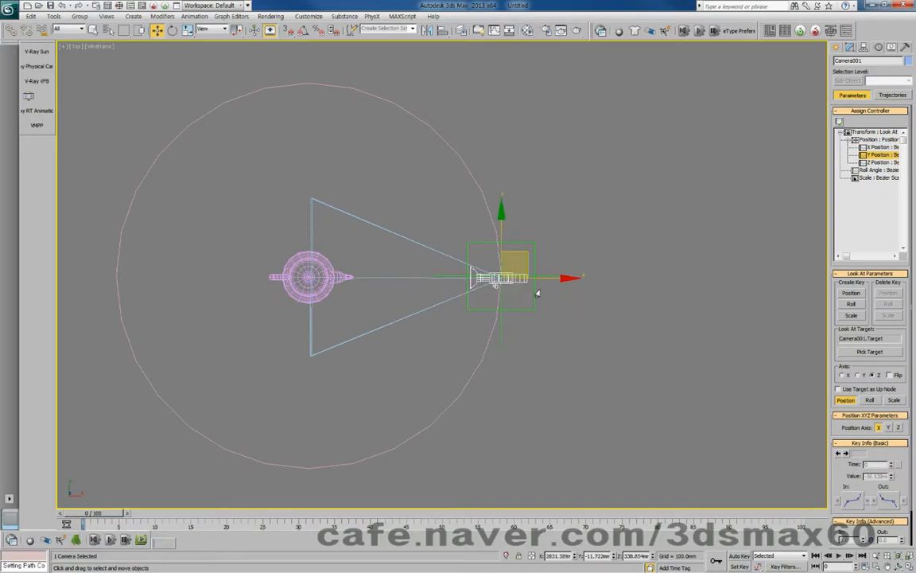
{"action": "key", "text": "ctrl+r"}
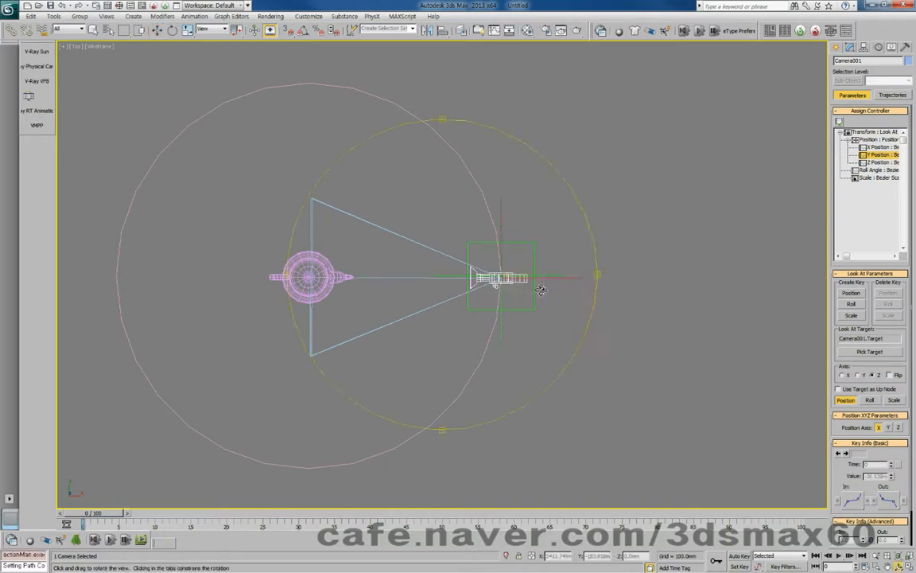
{"action": "left_click_drag", "start_coordinate": [441, 267], "coordinate": [484, 280]}
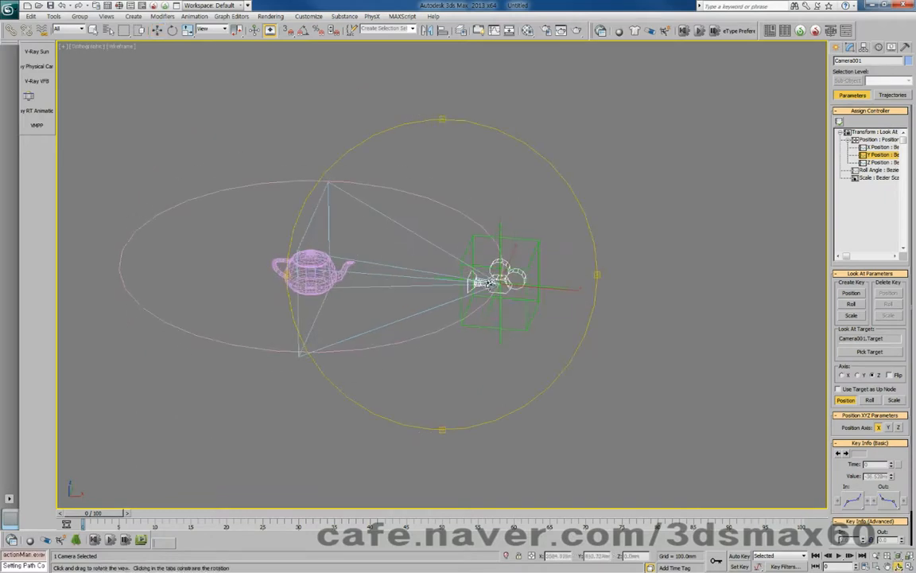
{"action": "left_click_drag", "start_coordinate": [114, 515], "coordinate": [185, 522]}
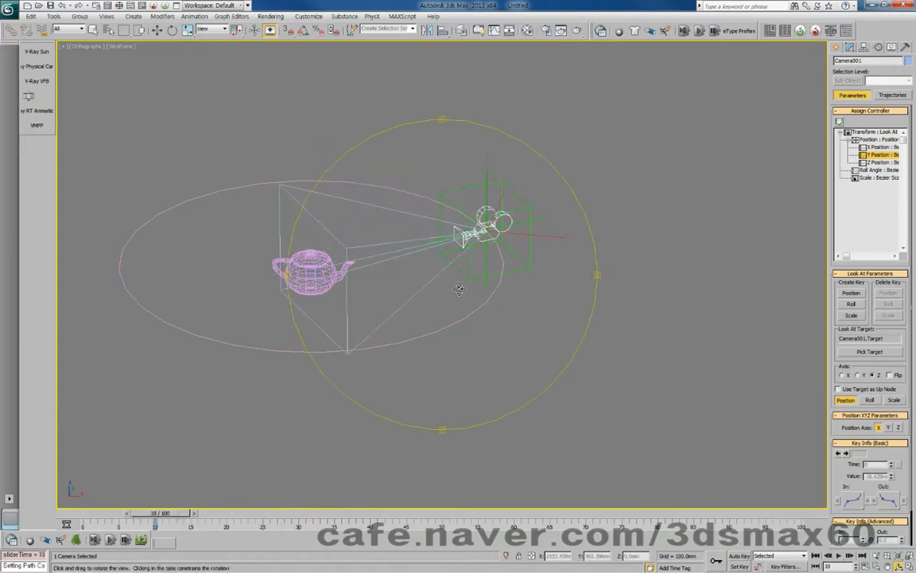
Play the animation through the camera view to check the orbit around the teapot, then scrub to frame 4
{"action": "key", "text": "c"}
{"action": "key", "text": "slash"}
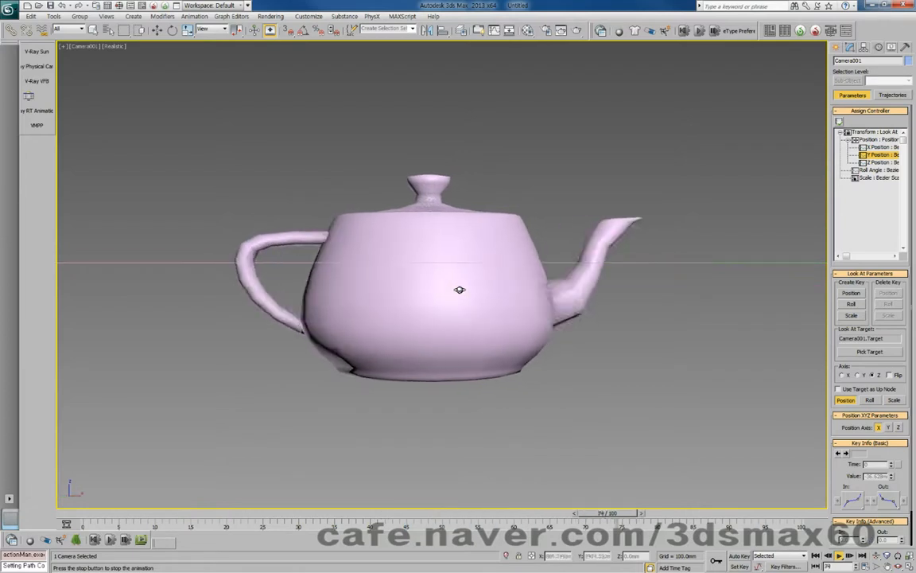
{"action": "key", "text": "slash"}
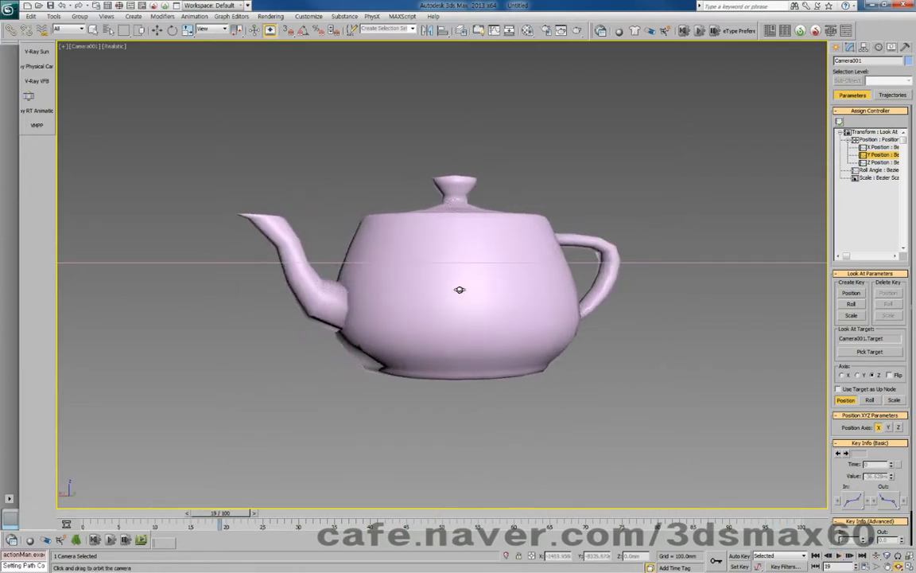
{"action": "left_click_drag", "start_coordinate": [221, 512], "coordinate": [120, 512]}
Rename the path-constrained point helper to Path_Dummy in the top view and return the timeline to frame 0
{"action": "key", "text": "w"}
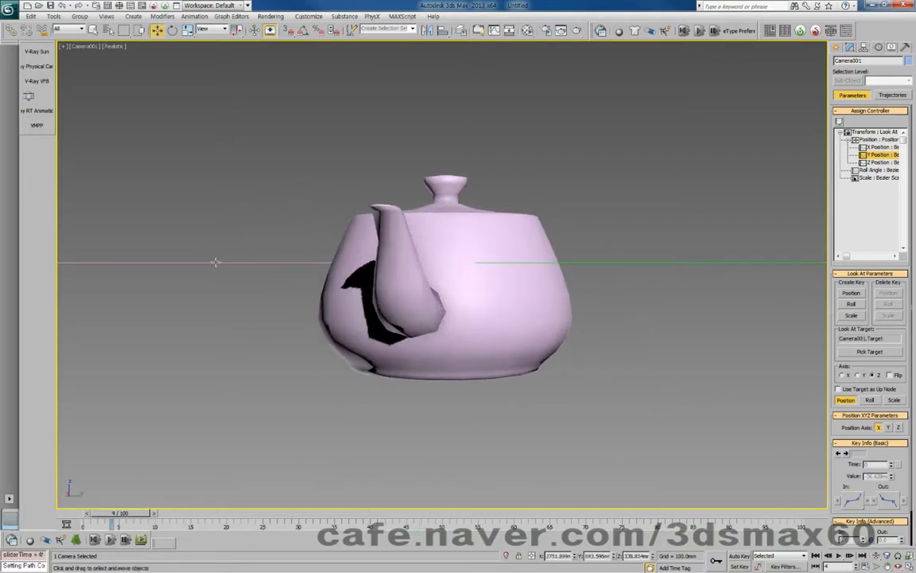
{"action": "left_click", "coordinate": [215, 262]}
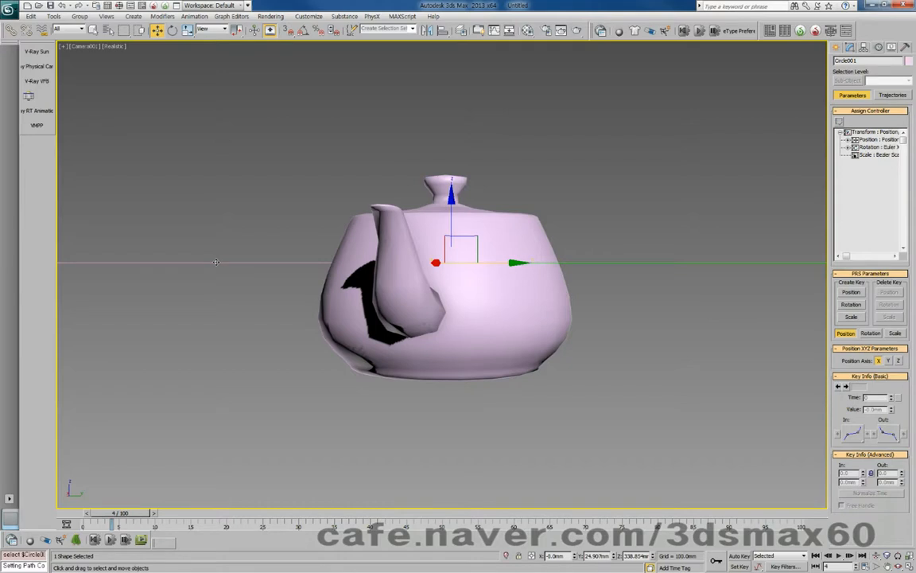
{"action": "key", "text": "t"}
{"action": "key", "text": "z"}
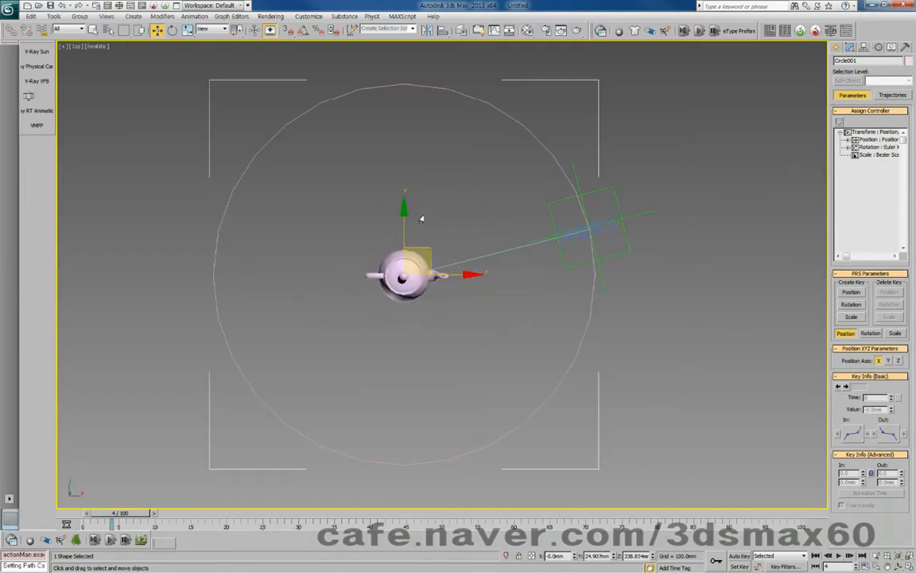
{"action": "left_click", "coordinate": [623, 256]}
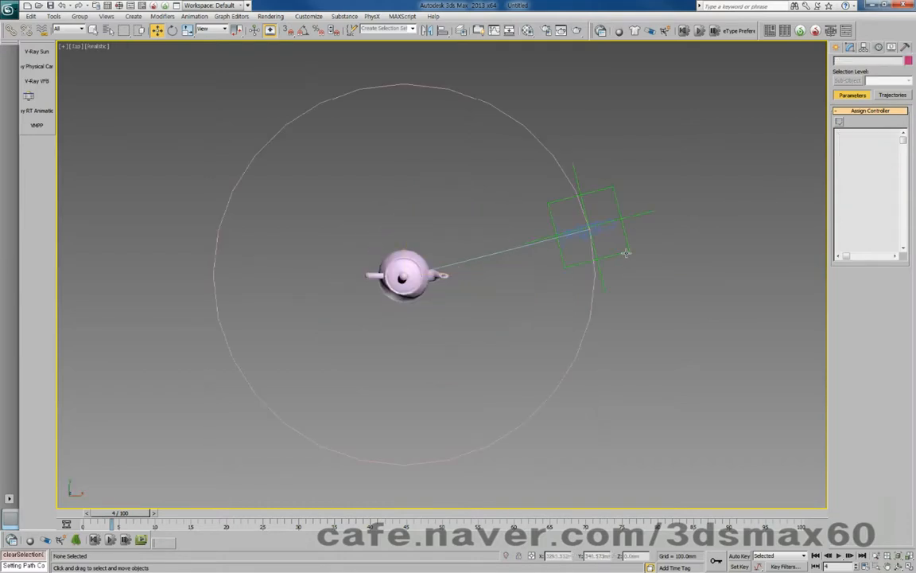
{"action": "left_click", "coordinate": [850, 47]}
{"action": "left_click", "coordinate": [823, 60]}
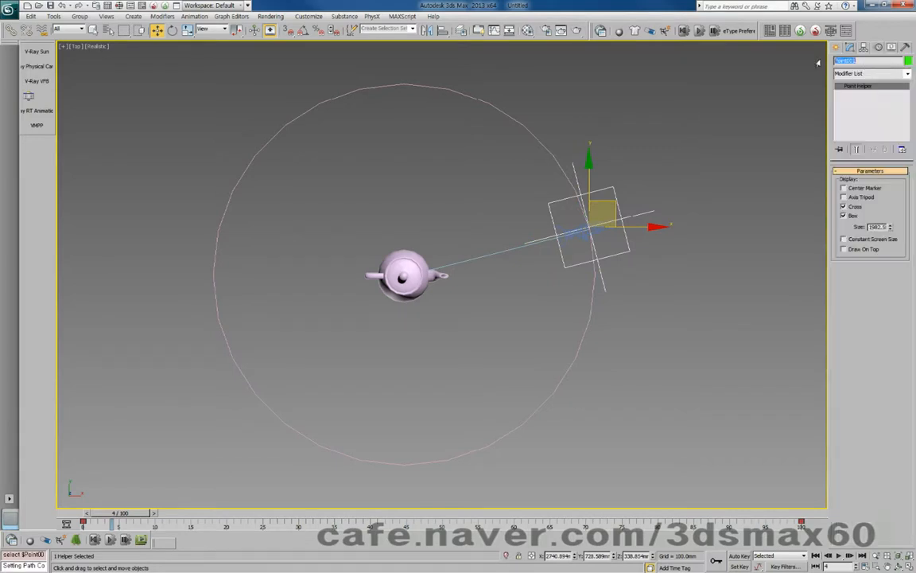
{"action": "type", "text": "P"}
{"action": "key", "text": "Return"}
{"action": "left_click", "coordinate": [70, 513]}
{"action": "key", "text": "w"}
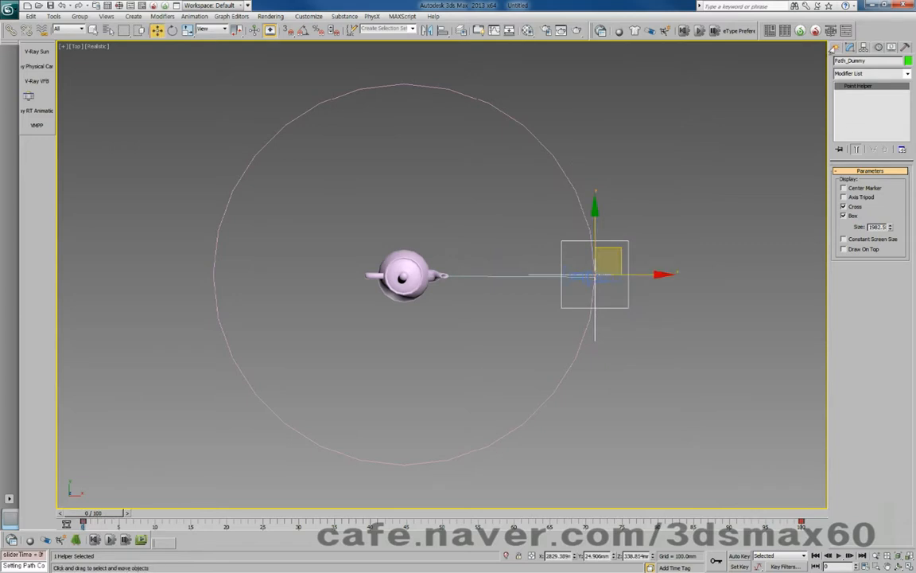
Create a second point helper outside the circle, beside Path_Dummy, and enlarge its size to about 4778
{"action": "left_click", "coordinate": [835, 47]}
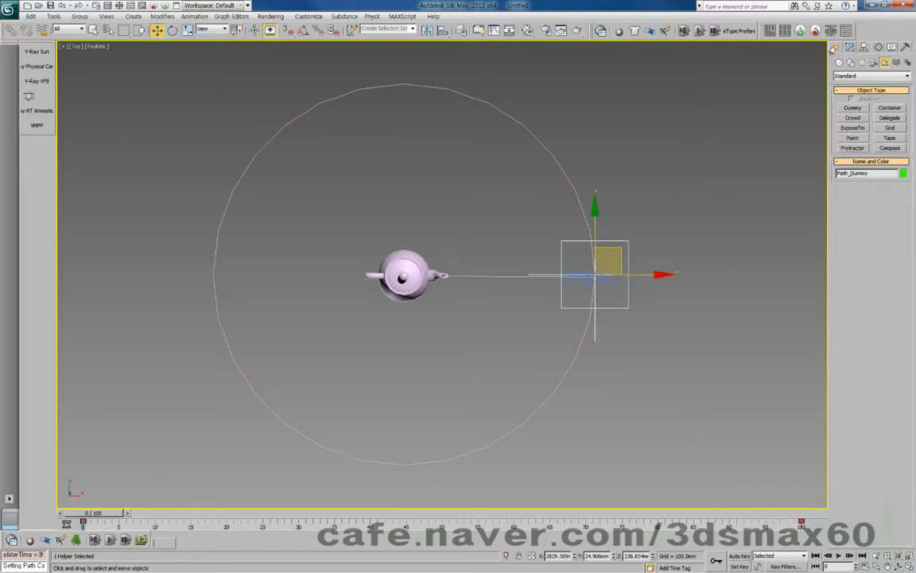
{"action": "left_click", "coordinate": [852, 139]}
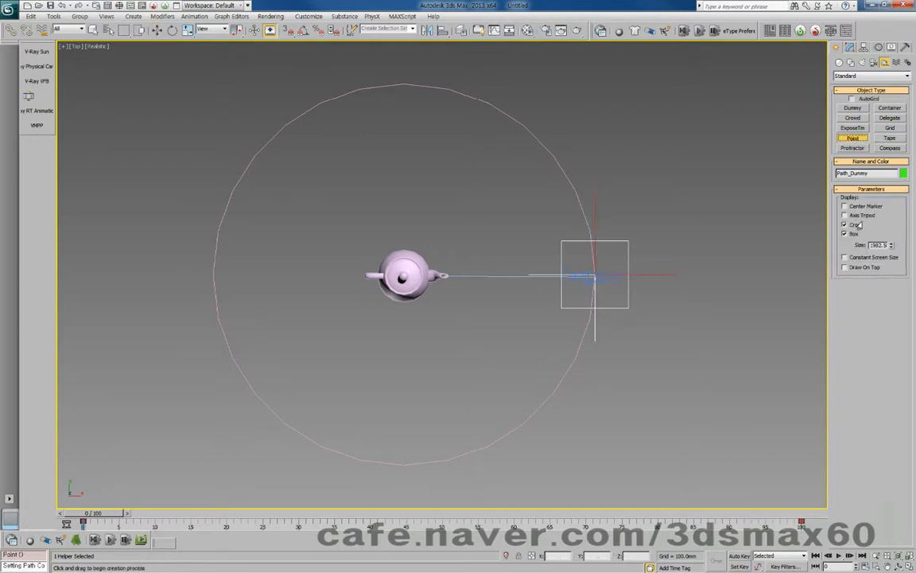
{"action": "left_click_drag", "start_coordinate": [677, 309], "coordinate": [699, 292]}
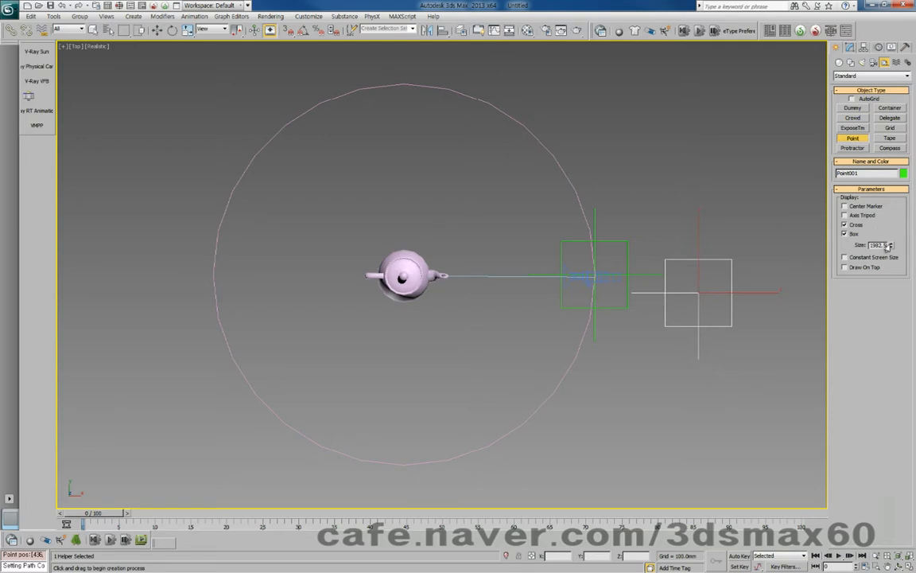
{"action": "left_click_drag", "start_coordinate": [891, 244], "coordinate": [893, 179]}
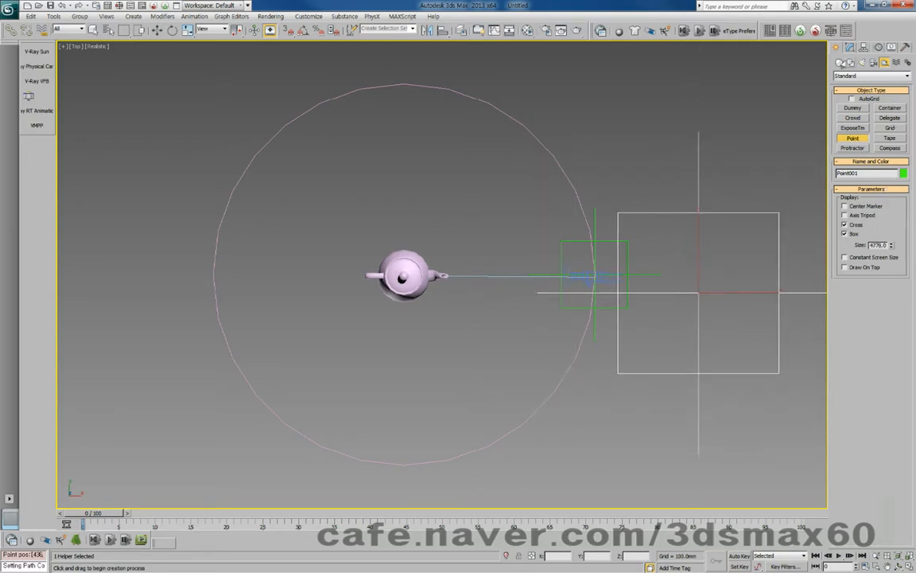
Rename the new, larger point helper to Position_Dummy
{"action": "left_click", "coordinate": [849, 49]}
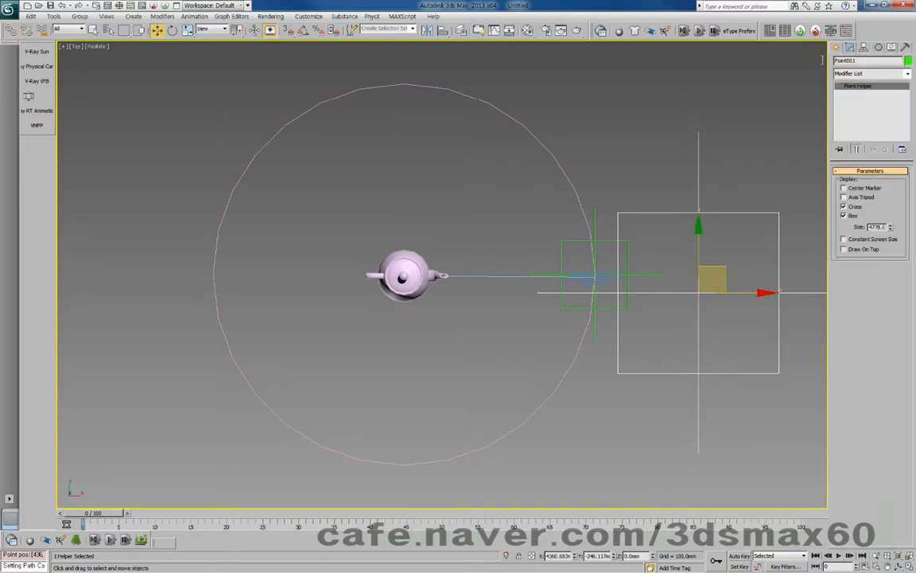
{"action": "type", "text": "Position_Dummy"}
{"action": "key", "text": "Return"}
Align Position_Dummy to the camera, center to center, on the X, Y and Z positions
{"action": "right_click", "coordinate": [694, 259]}
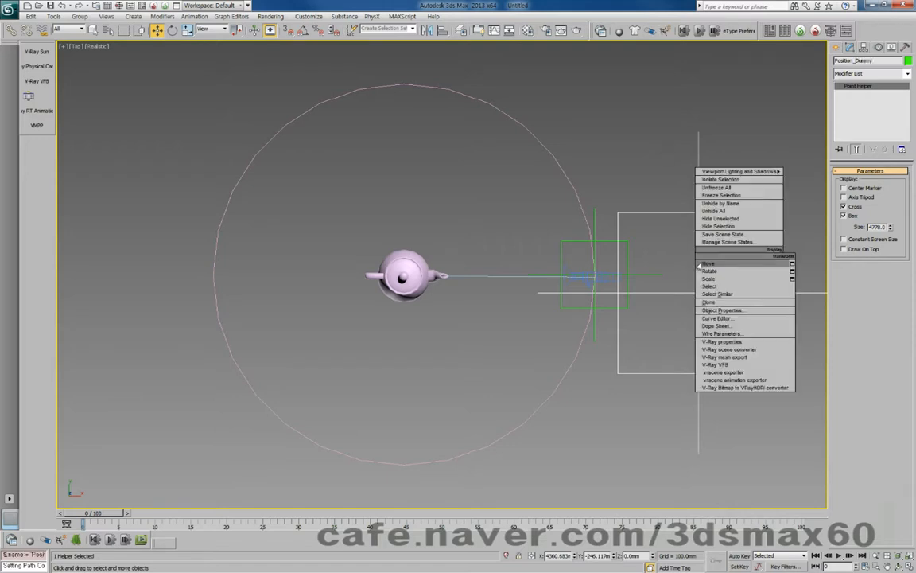
{"action": "left_click", "coordinate": [700, 268]}
{"action": "key", "text": "alt+a"}
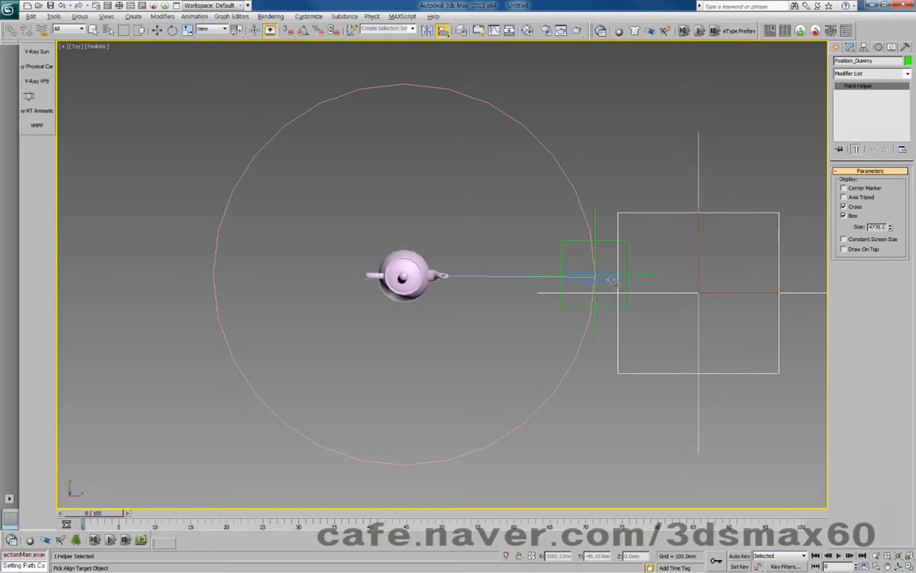
{"action": "left_click", "coordinate": [237, 353]}
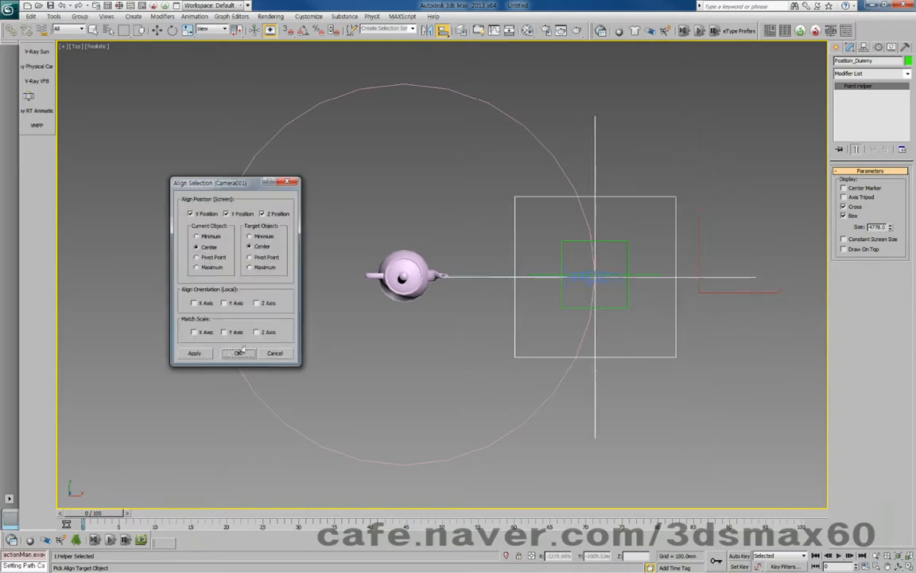
{"action": "left_click", "coordinate": [238, 353]}
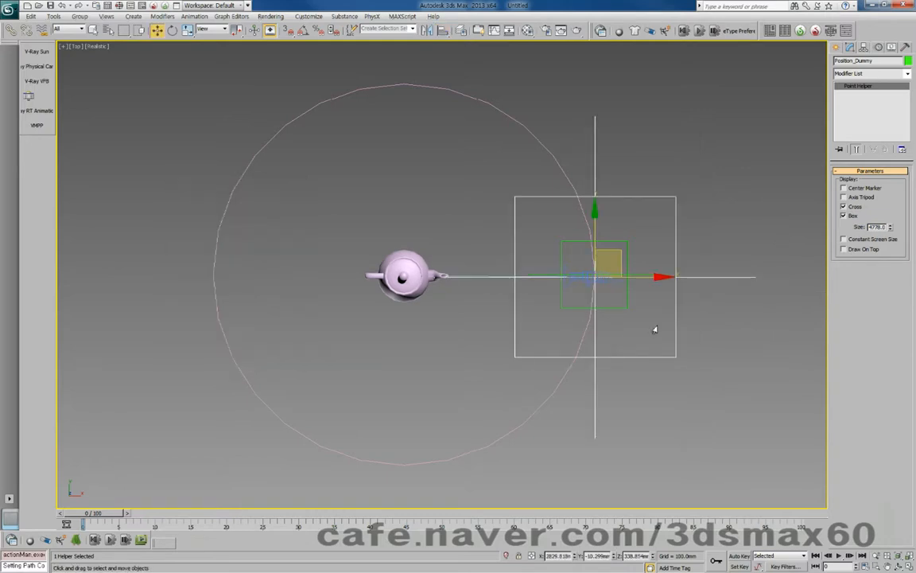
Link the camera to Position_Dummy as its parent and leave the linking mode
{"action": "left_click", "coordinate": [605, 281]}
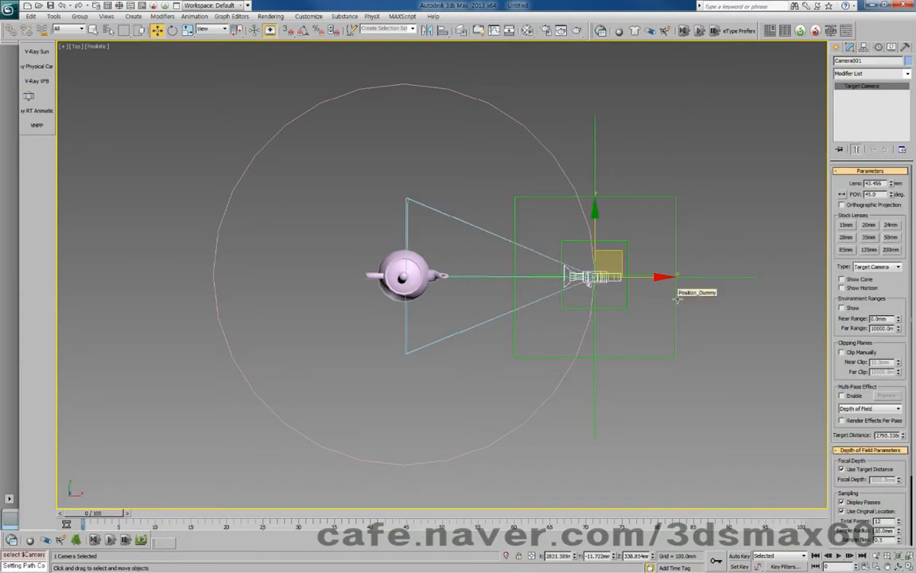
{"action": "left_click", "coordinate": [12, 30]}
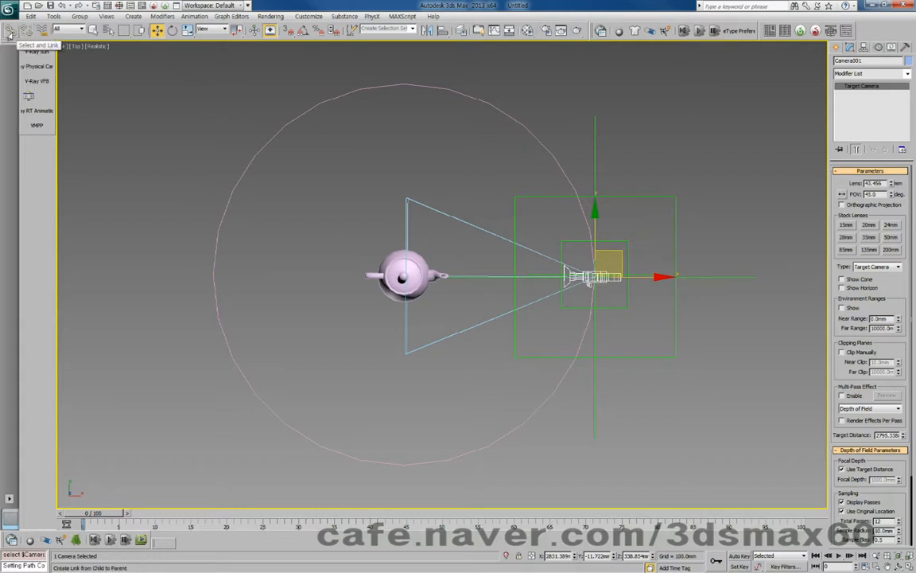
{"action": "left_click_drag", "start_coordinate": [589, 279], "coordinate": [675, 318]}
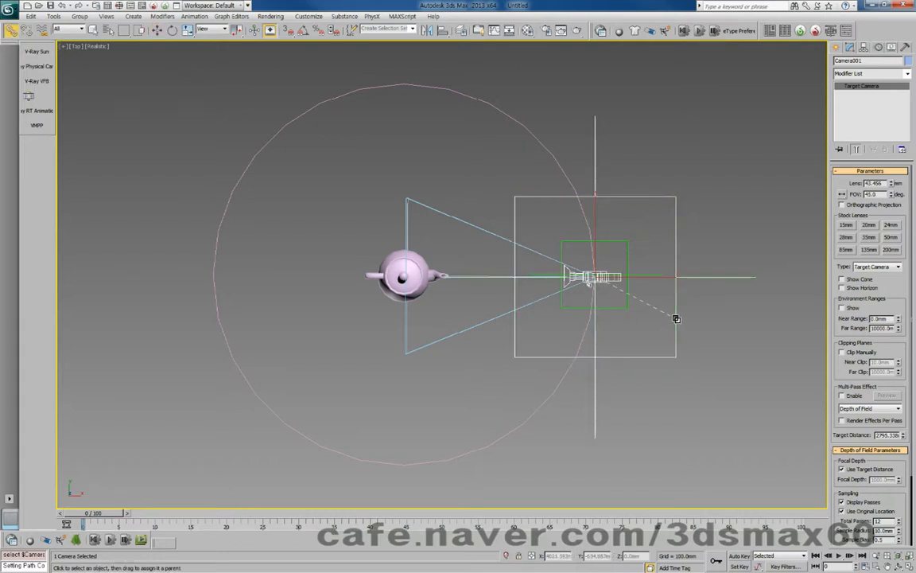
{"action": "left_click", "coordinate": [675, 318]}
{"action": "right_click", "coordinate": [674, 317]}
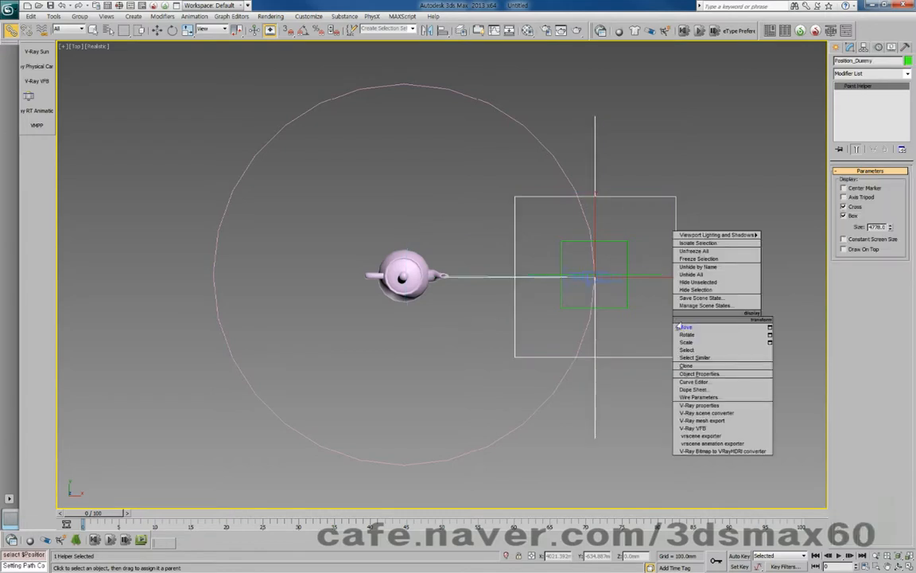
{"action": "left_click_drag", "start_coordinate": [620, 256], "coordinate": [572, 353]}
{"action": "left_click", "coordinate": [629, 304]}
{"action": "right_click", "coordinate": [573, 353]}
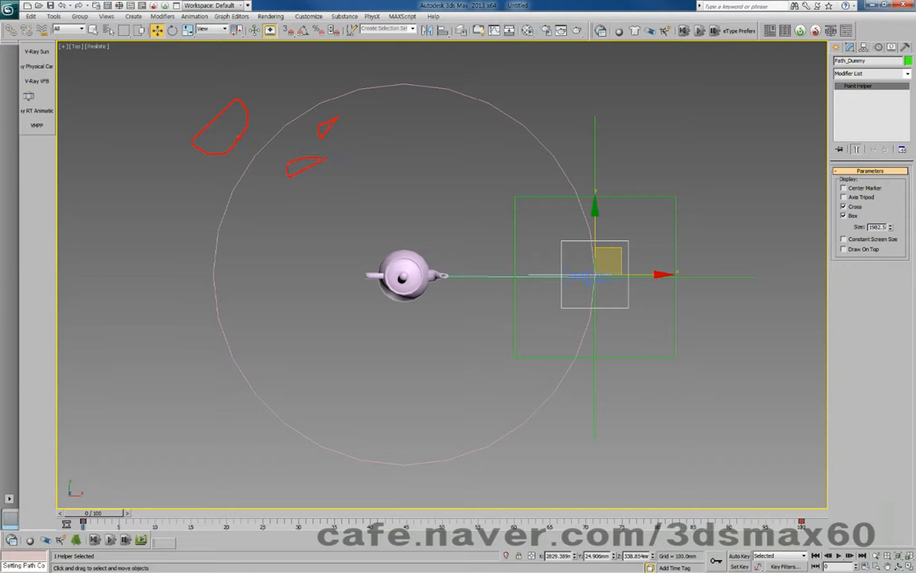
{"action": "left_click_drag", "start_coordinate": [245, 138], "coordinate": [312, 124]}
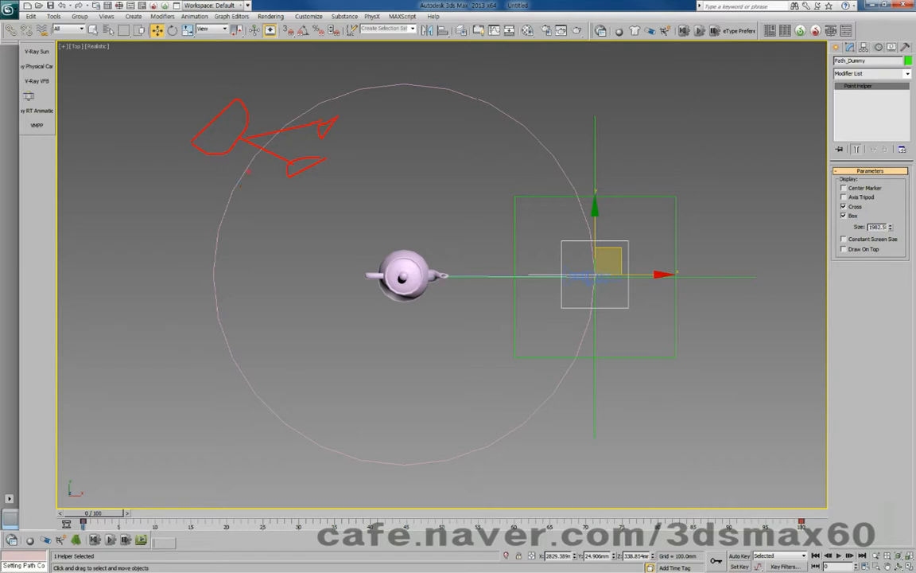
{"action": "mouse_move", "coordinate": [210, 293]}
{"action": "left_mouse_down"}
{"action": "mouse_move", "coordinate": [204, 259]}
{"action": "mouse_move", "coordinate": [213, 291]}
{"action": "left_mouse_up"}
{"action": "left_click_drag", "start_coordinate": [138, 263], "coordinate": [134, 274]}
{"action": "left_click_drag", "start_coordinate": [629, 352], "coordinate": [579, 357]}
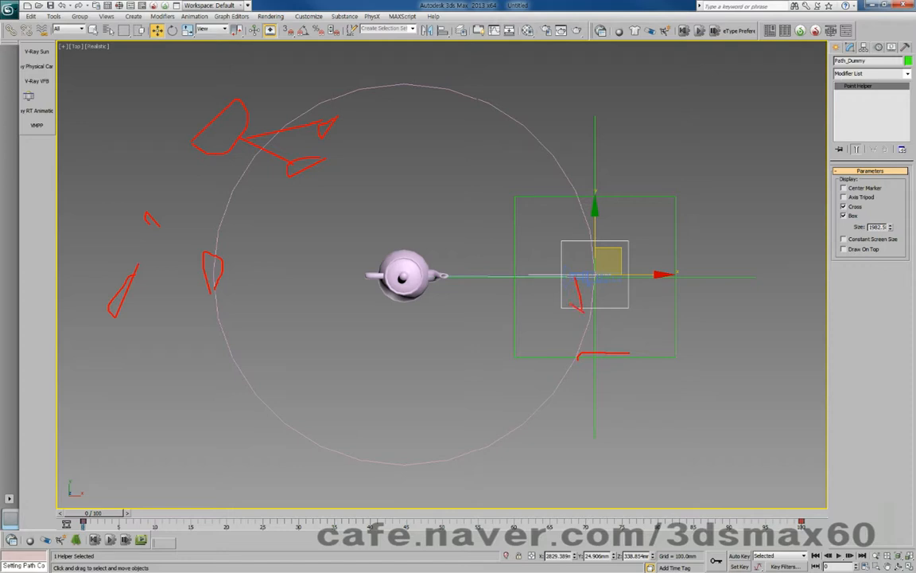
{"action": "left_click_drag", "start_coordinate": [574, 278], "coordinate": [522, 355]}
{"action": "key", "text": "Escape"}
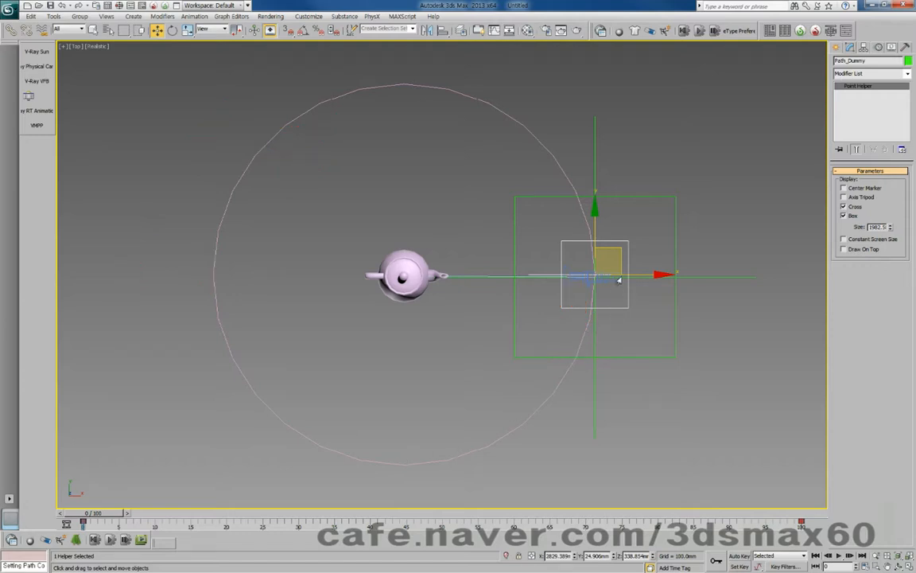
{"action": "left_click_drag", "start_coordinate": [631, 243], "coordinate": [622, 326]}
{"action": "right_click", "coordinate": [622, 327]}
{"action": "left_click_drag", "start_coordinate": [638, 357], "coordinate": [685, 411]}
{"action": "right_click", "coordinate": [686, 411]}
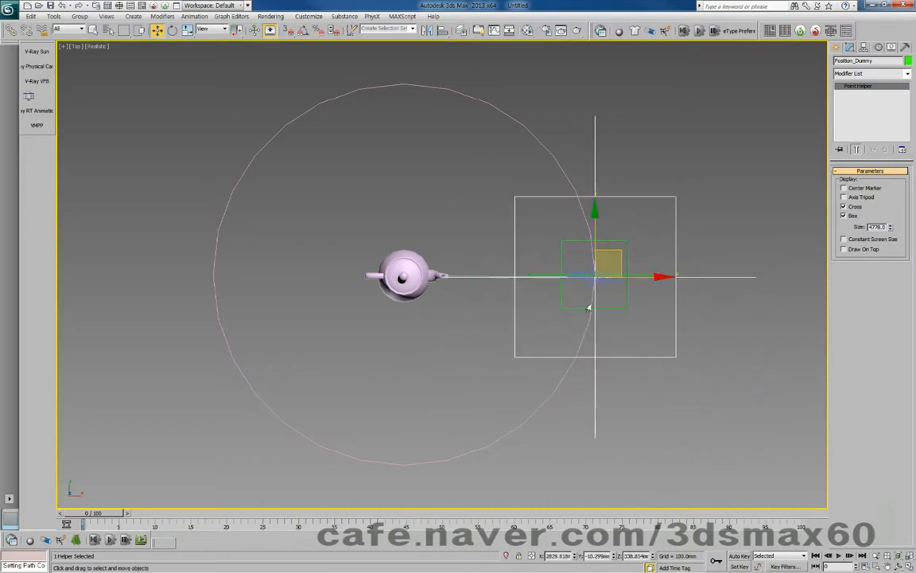
Link Position_Dummy to Path_Dummy as its parent and leave the linking mode
{"action": "left_click", "coordinate": [11, 29]}
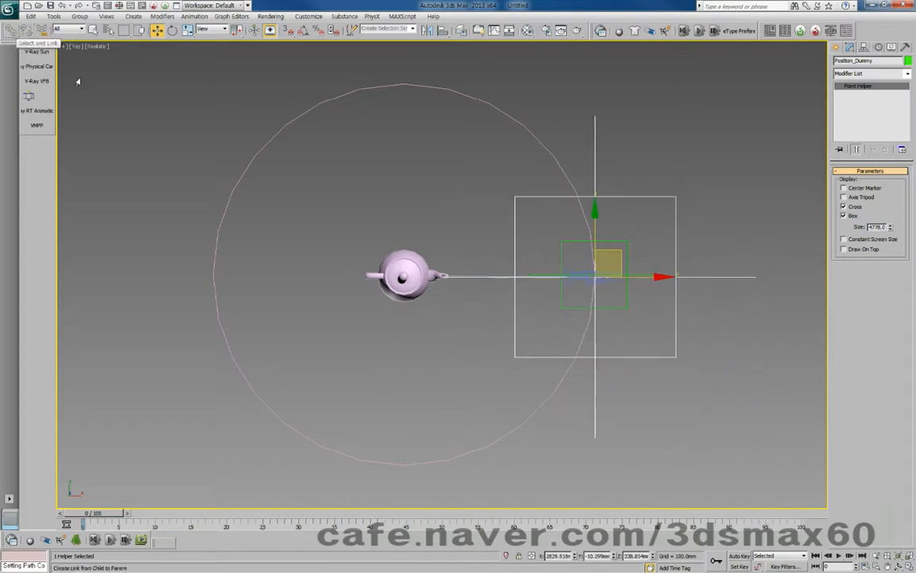
{"action": "left_click_drag", "start_coordinate": [677, 353], "coordinate": [622, 309]}
{"action": "left_click_drag", "start_coordinate": [622, 307], "coordinate": [622, 308]}
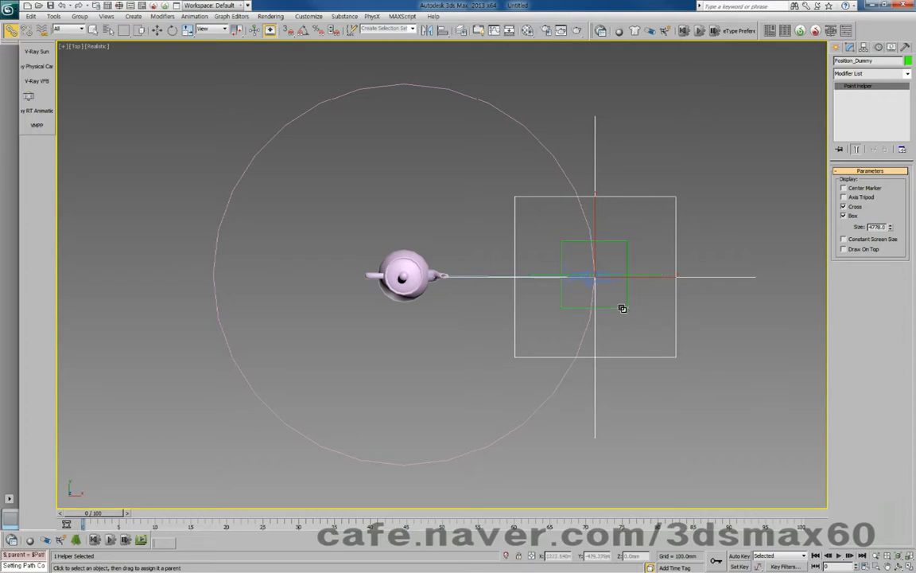
{"action": "mouse_move", "coordinate": [118, 514]}
{"action": "left_mouse_down"}
{"action": "mouse_move", "coordinate": [213, 514]}
{"action": "mouse_move", "coordinate": [118, 514]}
{"action": "left_mouse_up"}
{"action": "right_click", "coordinate": [592, 288]}
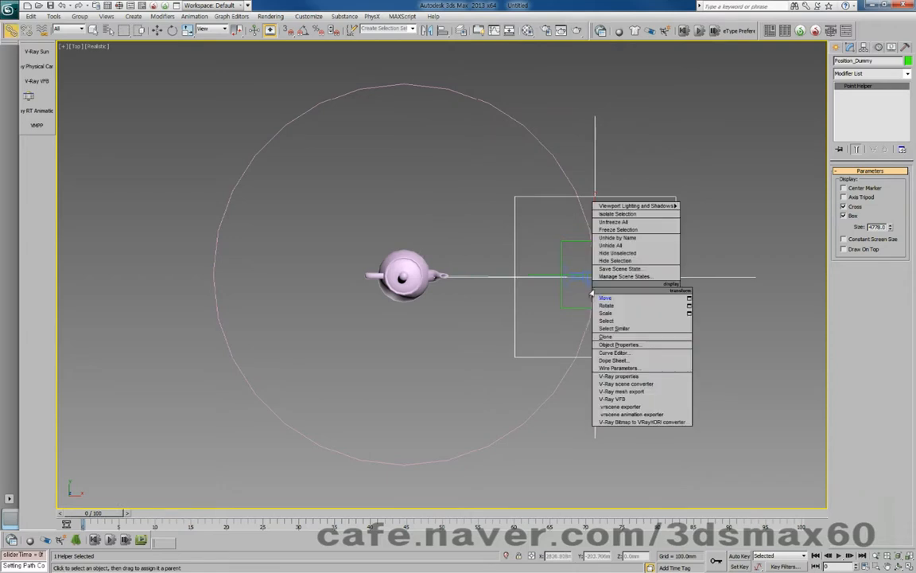
{"action": "left_click", "coordinate": [606, 298]}
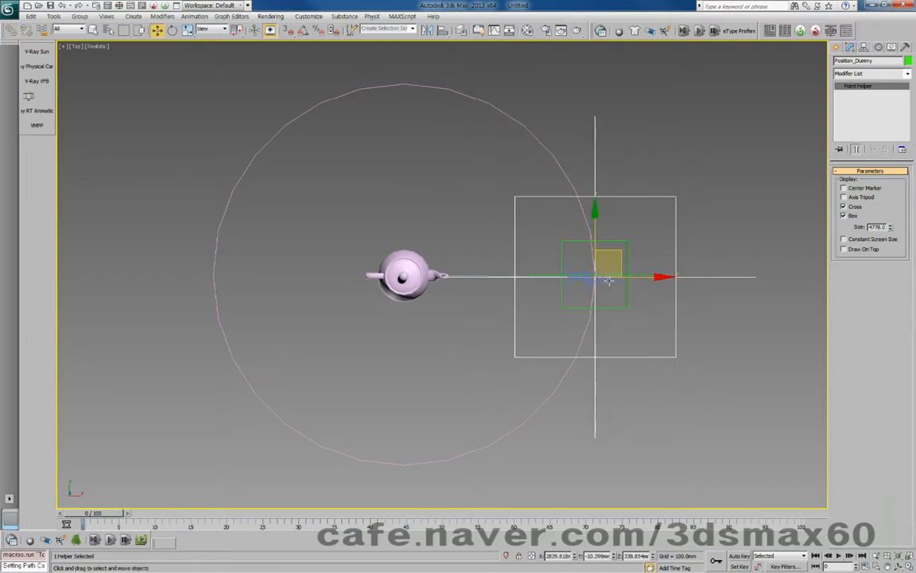
Review the linked hierarchy by selecting the camera, Position_Dummy and Path_Dummy one after another
{"action": "left_click", "coordinate": [608, 279]}
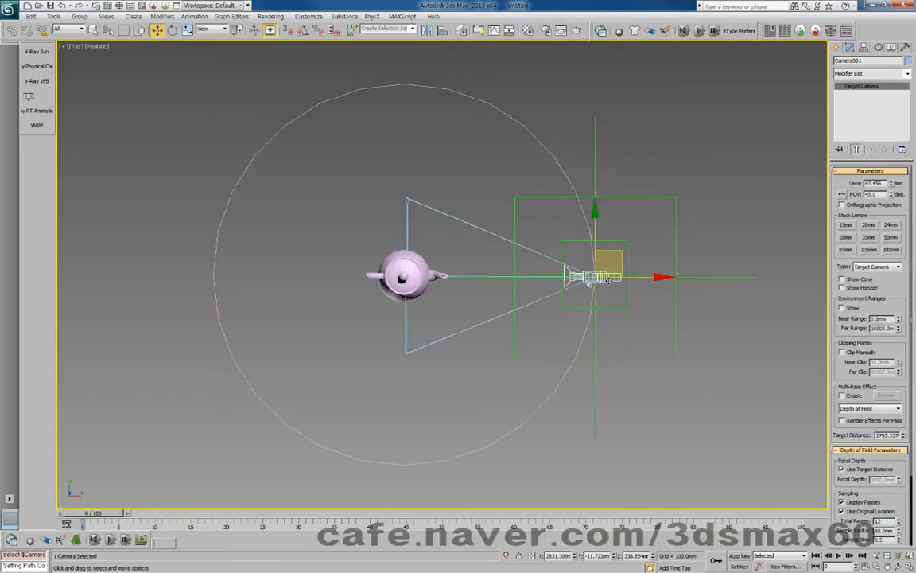
{"action": "left_click", "coordinate": [675, 295]}
{"action": "left_click", "coordinate": [627, 296]}
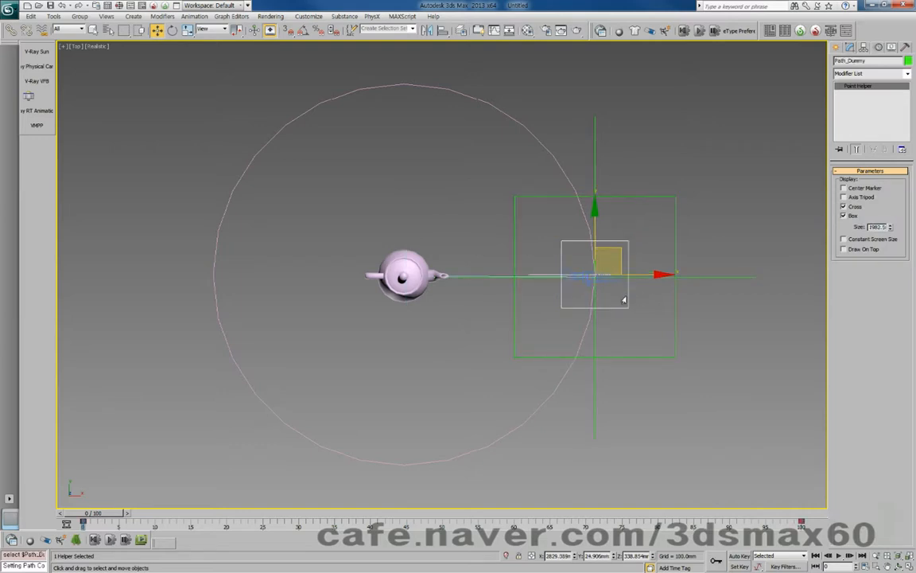
{"action": "left_click_drag", "start_coordinate": [614, 230], "coordinate": [522, 261]}
{"action": "right_click", "coordinate": [521, 261]}
Switch the Top view to the camera, restore the four-viewport layout and scrub the timeline to check the orbit
{"action": "key", "text": "c"}
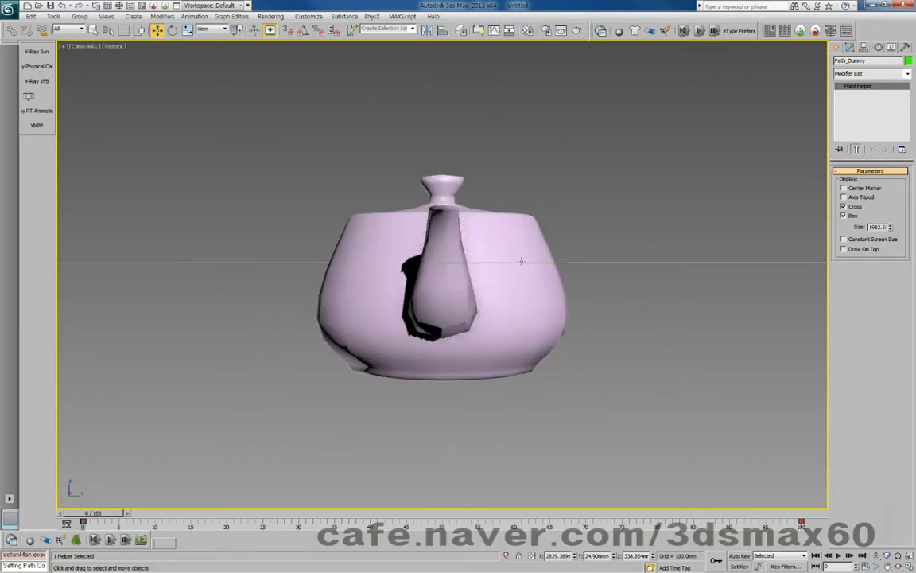
{"action": "key", "text": "alt+w"}
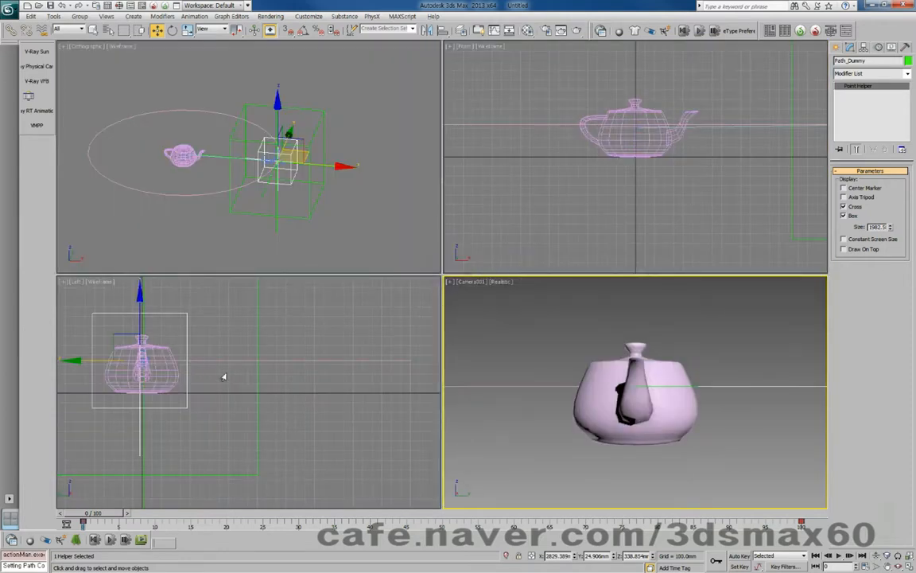
{"action": "middle_click_drag", "start_coordinate": [224, 376], "coordinate": [293, 386]}
{"action": "scroll", "coordinate": [294, 386], "scroll_direction": "down", "scroll_amount": 3}
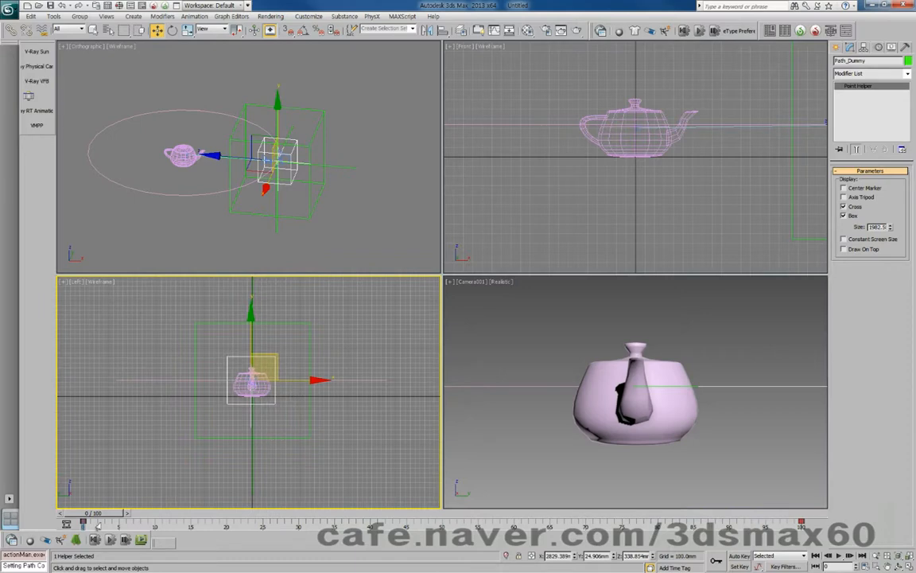
{"action": "left_click_drag", "start_coordinate": [106, 516], "coordinate": [412, 524]}
{"action": "left_click_drag", "start_coordinate": [343, 544], "coordinate": [89, 521]}
{"action": "right_click", "coordinate": [549, 494]}
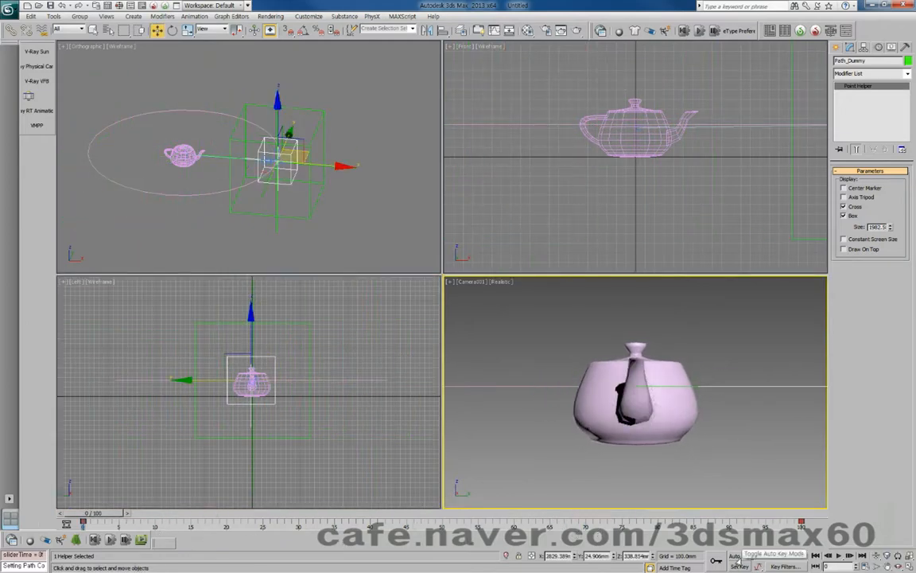
Set a key for Position_Dummy at frame 0 and leave Auto Key mode on
{"action": "key", "text": "n"}
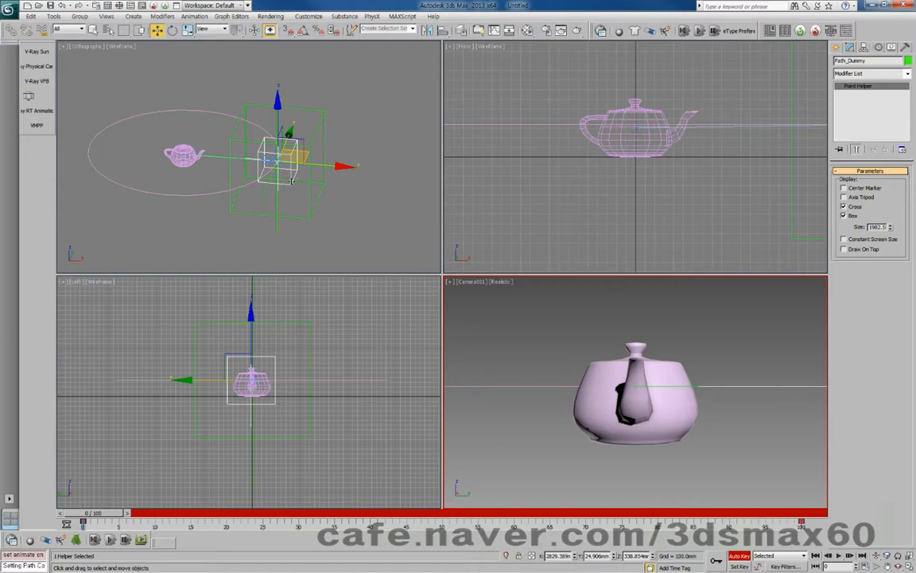
{"action": "left_click", "coordinate": [303, 218]}
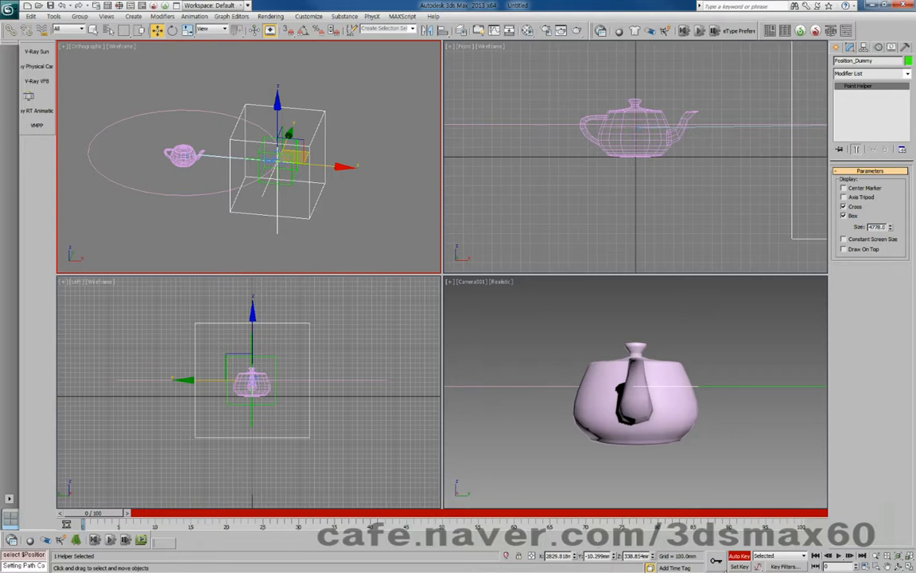
{"action": "left_click", "coordinate": [734, 566]}
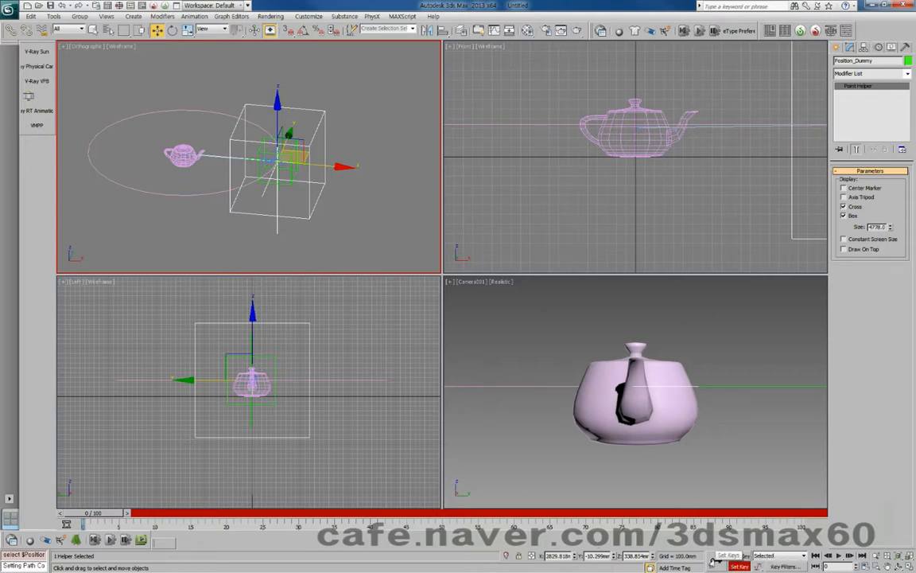
{"action": "left_click", "coordinate": [713, 560]}
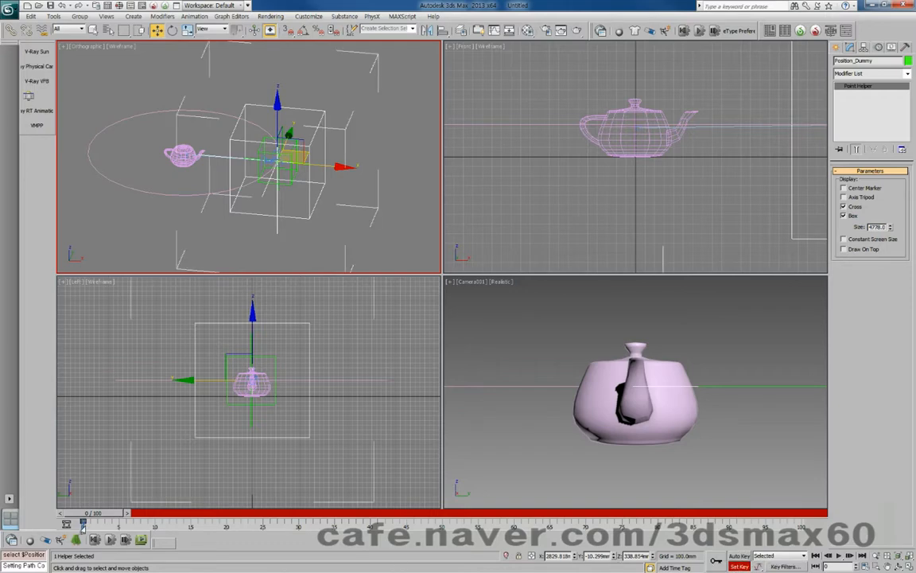
{"action": "left_click", "coordinate": [736, 556]}
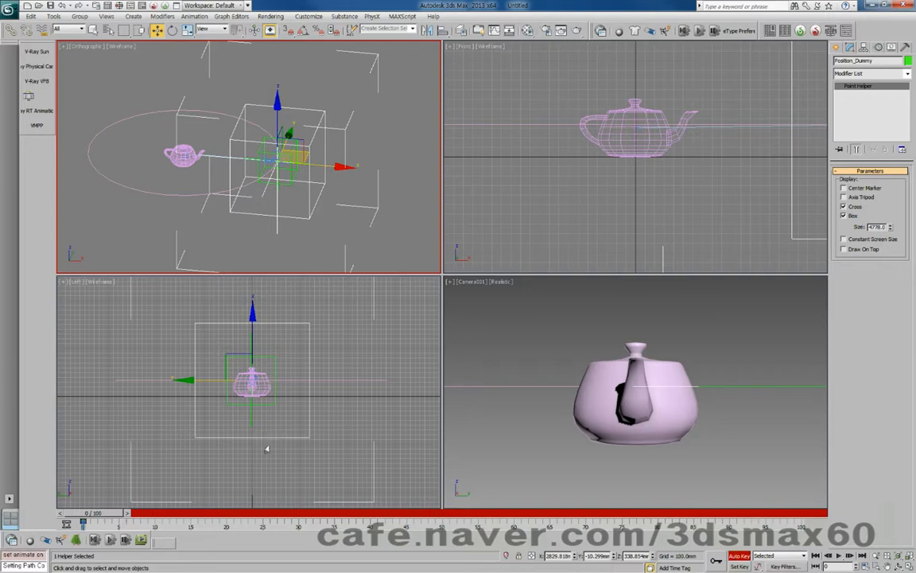
Set a Position_Dummy key at frame 15 and return to Auto Key mode
{"action": "left_click_drag", "start_coordinate": [108, 513], "coordinate": [209, 519]}
{"action": "key", "text": "w"}
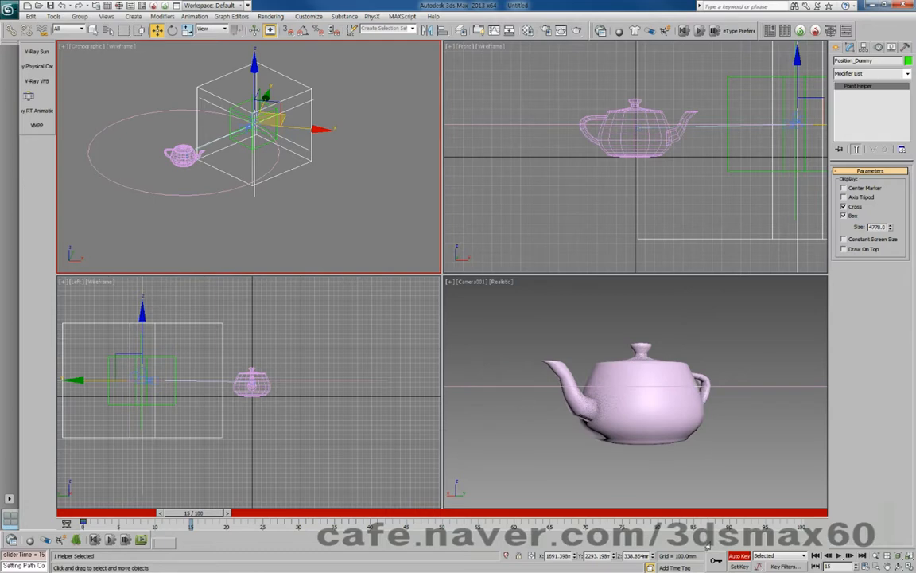
{"action": "left_click", "coordinate": [737, 566]}
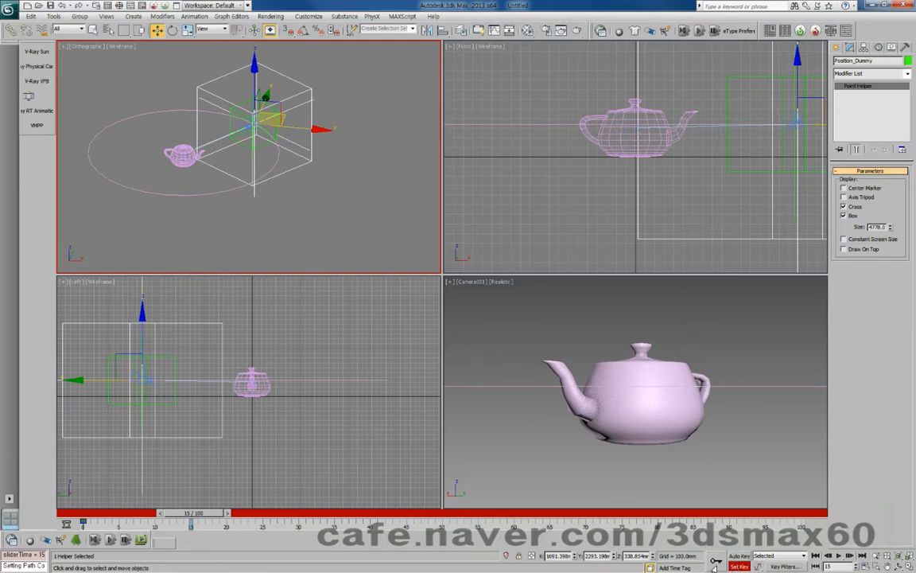
{"action": "left_click", "coordinate": [715, 562]}
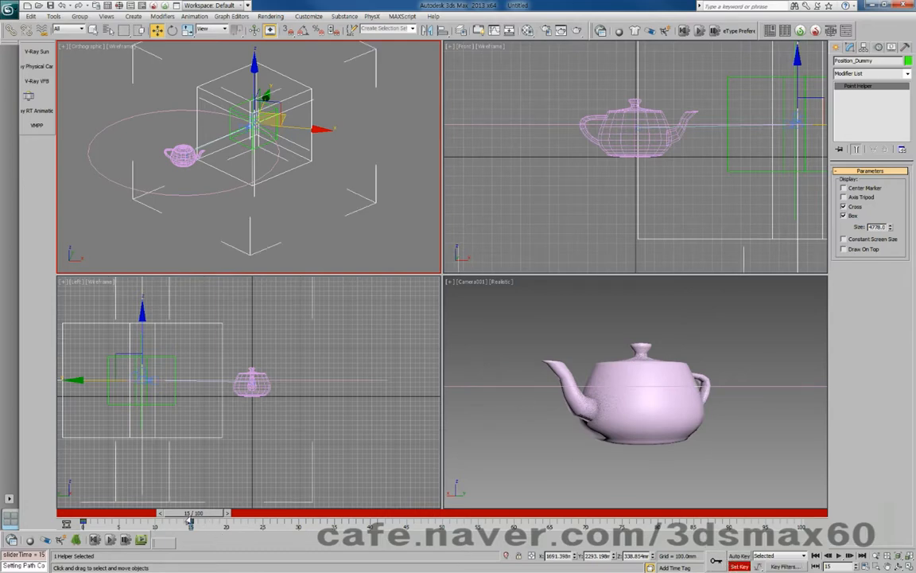
{"action": "left_click", "coordinate": [737, 555]}
Animate Position_Dummy's height with Auto Key: Z about 1578.7 mm at frame 25 and about -295.2 mm at frame 51
{"action": "left_click_drag", "start_coordinate": [208, 514], "coordinate": [268, 514]}
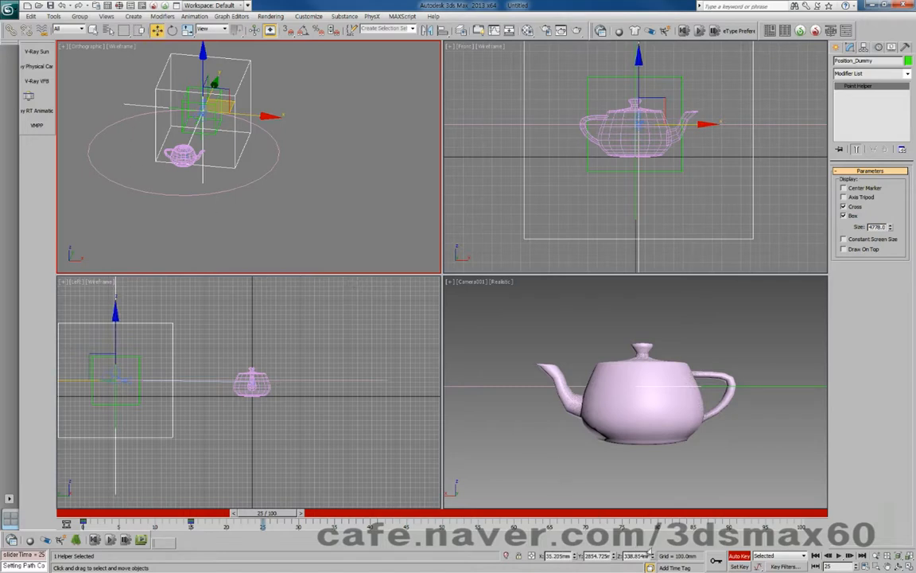
{"action": "left_click_drag", "start_coordinate": [650, 555], "coordinate": [652, 511]}
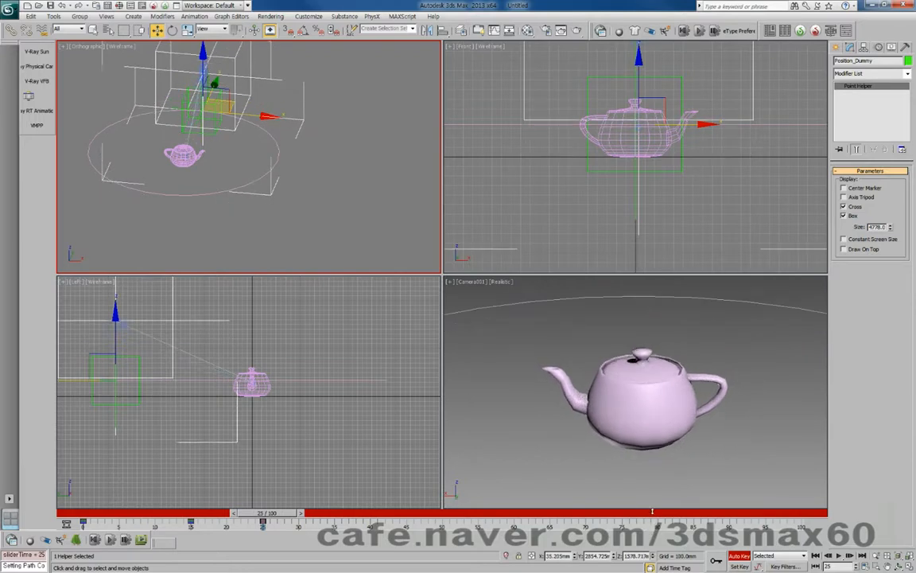
{"action": "left_click_drag", "start_coordinate": [271, 513], "coordinate": [445, 512]}
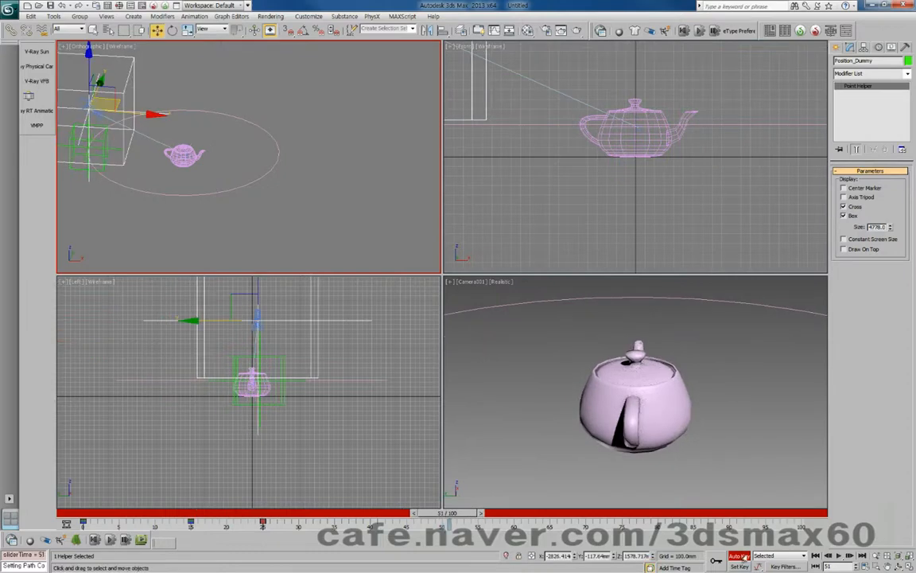
{"action": "left_click_drag", "start_coordinate": [649, 560], "coordinate": [439, 6]}
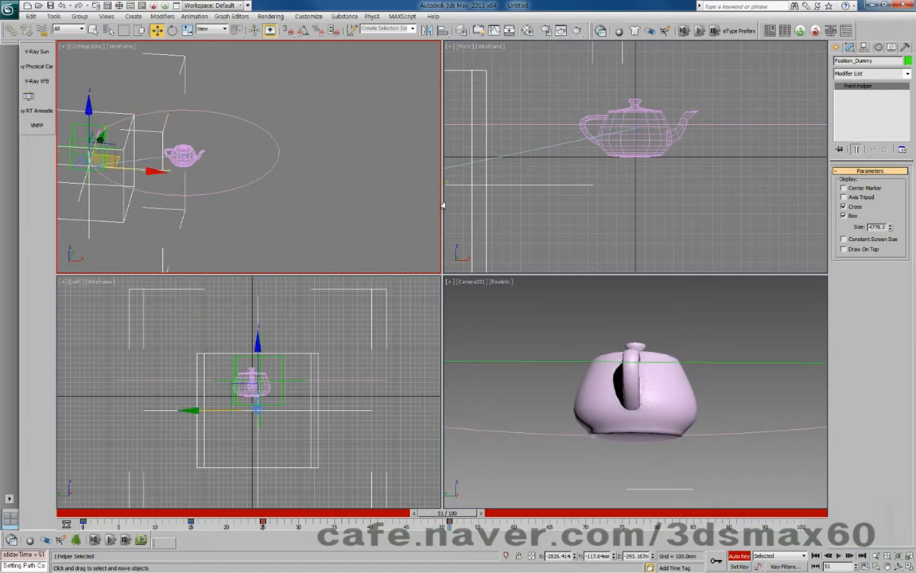
Move Position_Dummy's frame 25 key to frame 30 and copy its frame 15 key to frame 67
{"action": "left_click_drag", "start_coordinate": [447, 510], "coordinate": [560, 515]}
{"action": "key", "text": "w"}
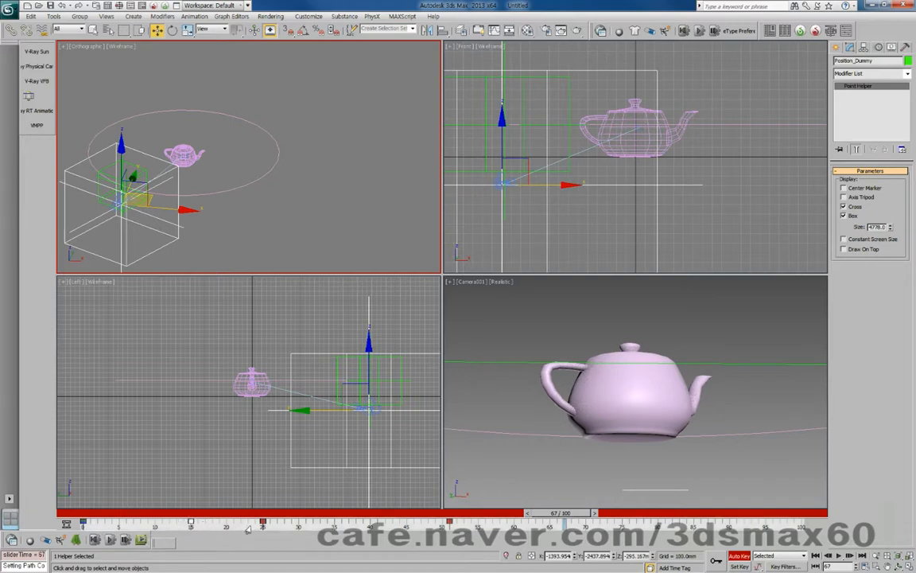
{"action": "left_click_drag", "start_coordinate": [271, 521], "coordinate": [303, 521]}
{"action": "left_click_drag", "start_coordinate": [193, 522], "coordinate": [564, 522], "text": "shift"}
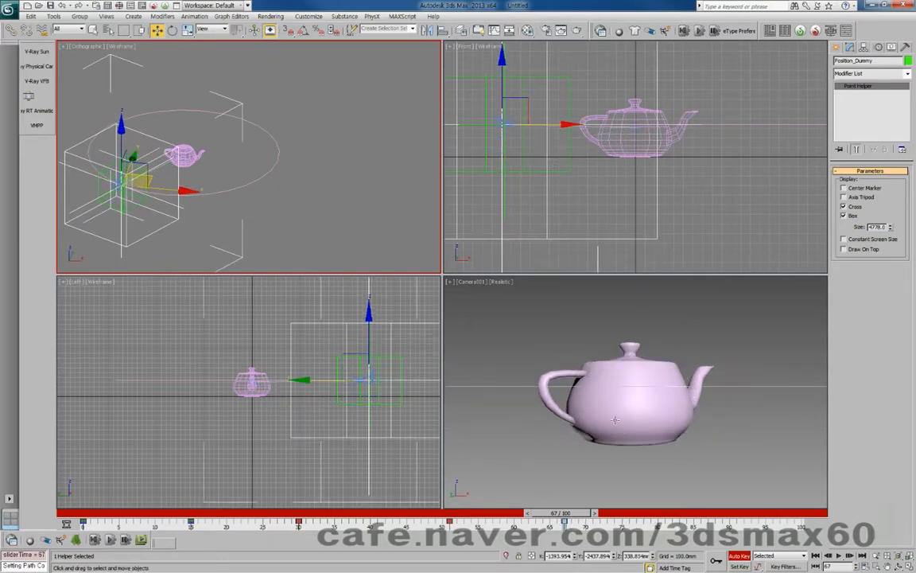
Scrub back along the timeline and play the animation in the camera view to check the height changes
{"action": "left_click_drag", "start_coordinate": [552, 513], "coordinate": [112, 521]}
{"action": "right_click", "coordinate": [536, 494]}
{"action": "key", "text": "slash"}
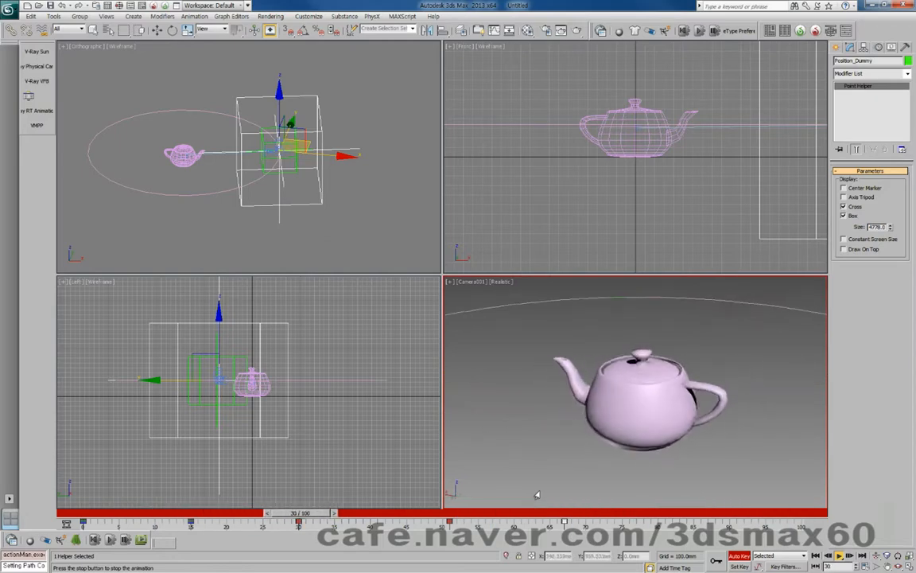
{"action": "key", "text": "slash"}
{"action": "key", "text": "w"}
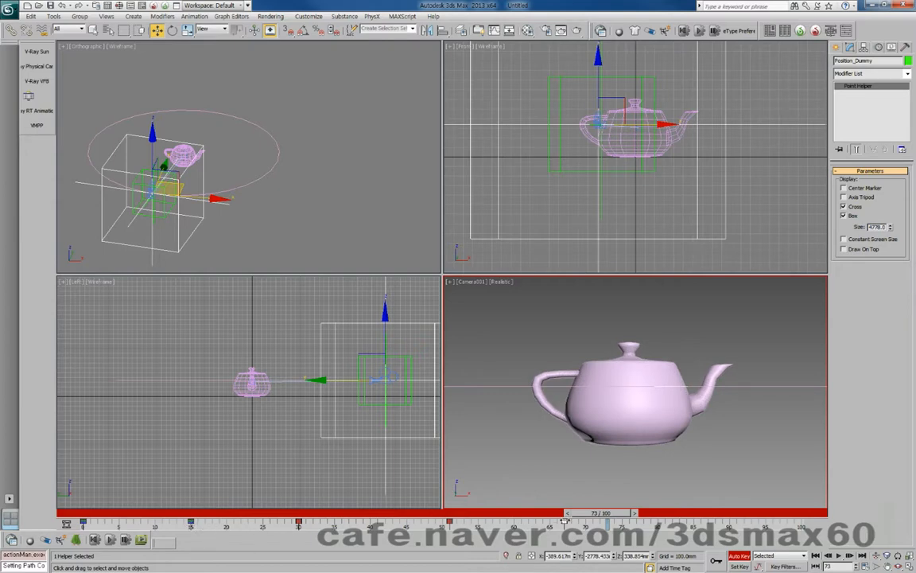
Retime Position_Dummy's last three keys, moving 67 to about frame 81, 51 to about 62 and 30 to about 44
{"action": "left_click_drag", "start_coordinate": [615, 521], "coordinate": [666, 522]}
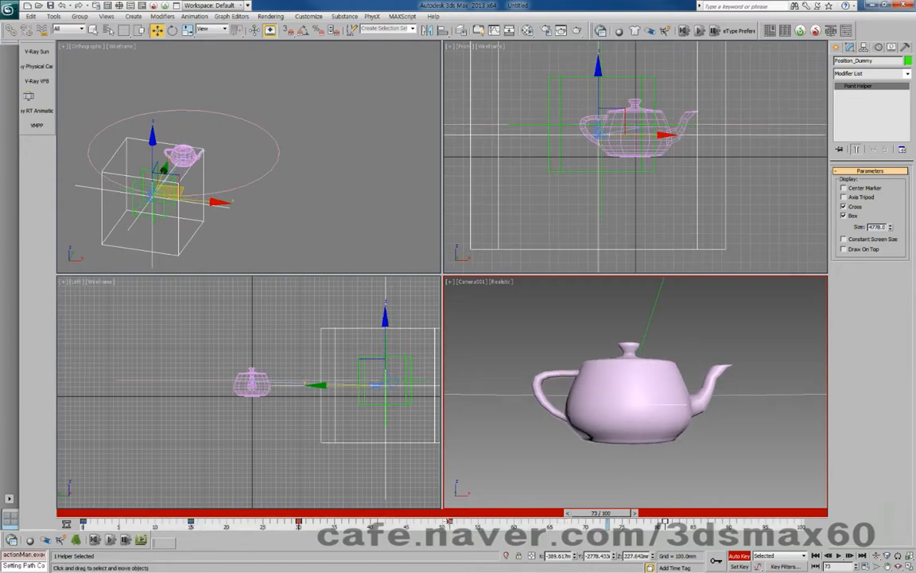
{"action": "left_click_drag", "start_coordinate": [508, 522], "coordinate": [528, 522]}
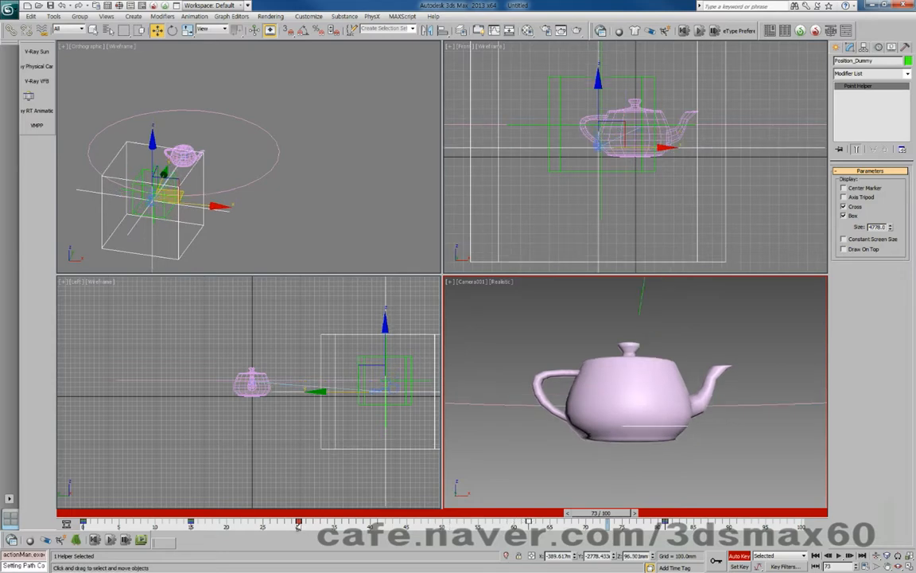
{"action": "left_click_drag", "start_coordinate": [299, 522], "coordinate": [399, 522]}
Turn on the selection range display for the keys on the track bar
{"action": "right_click", "coordinate": [443, 523]}
{"action": "mouse_move", "coordinate": [470, 487]}
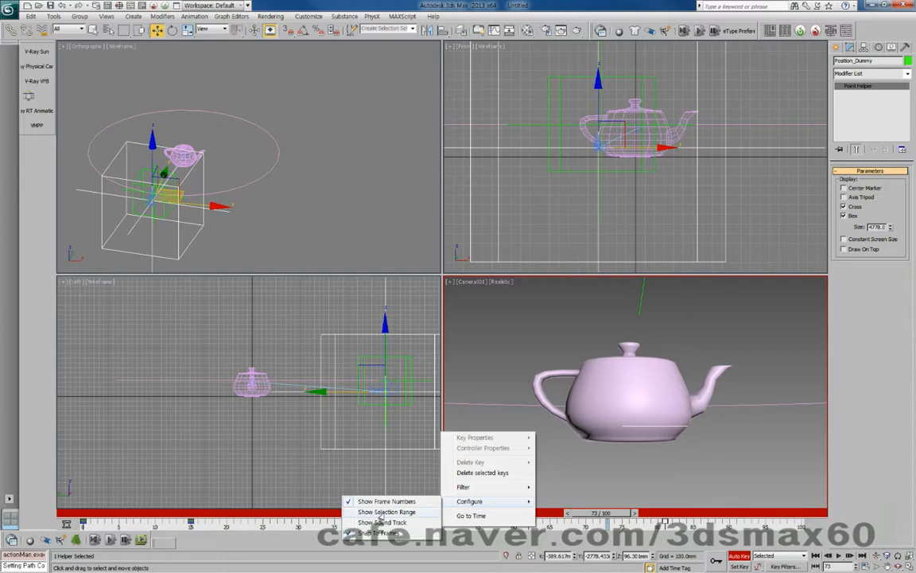
{"action": "left_click", "coordinate": [383, 512]}
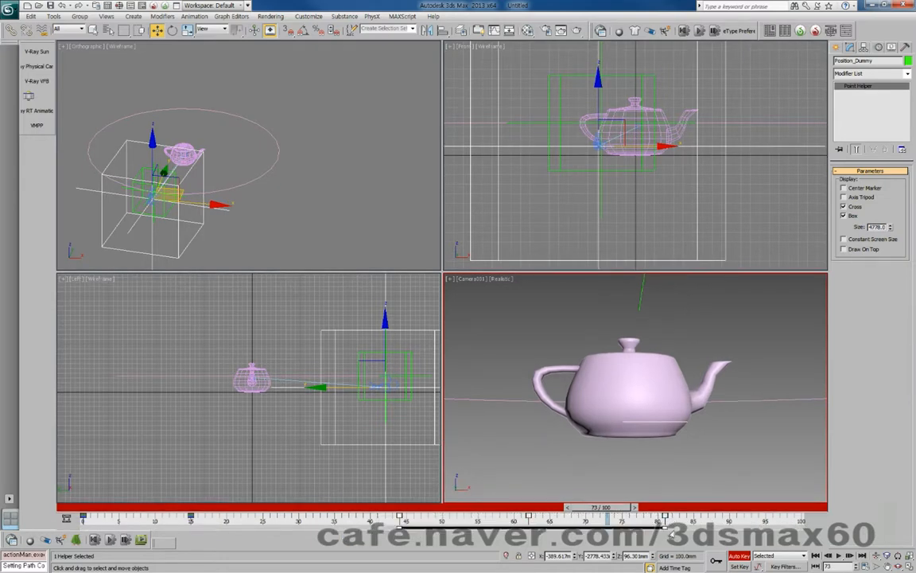
Stretch the selected key range so Position_Dummy's last three keys fall at about frames 49, 74 and 100, and check the Mini Curve Editor
{"action": "left_click_drag", "start_coordinate": [664, 527], "coordinate": [765, 527]}
{"action": "left_click_drag", "start_coordinate": [703, 529], "coordinate": [737, 537]}
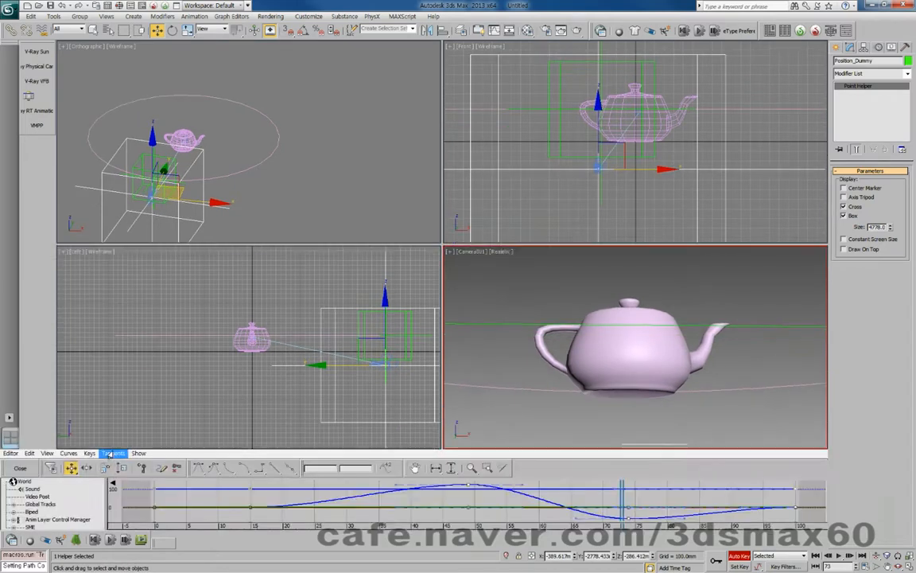
{"action": "left_click", "coordinate": [66, 518]}
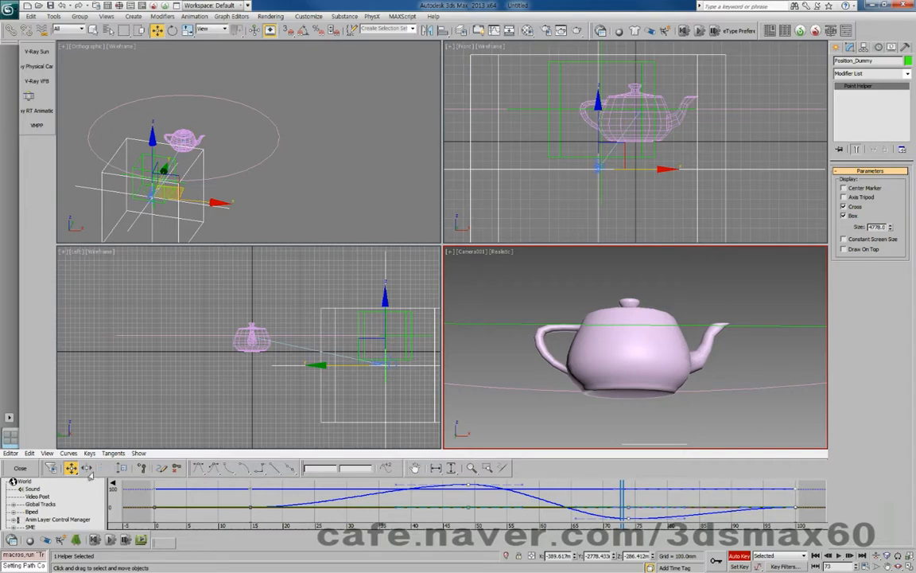
{"action": "left_click", "coordinate": [15, 477]}
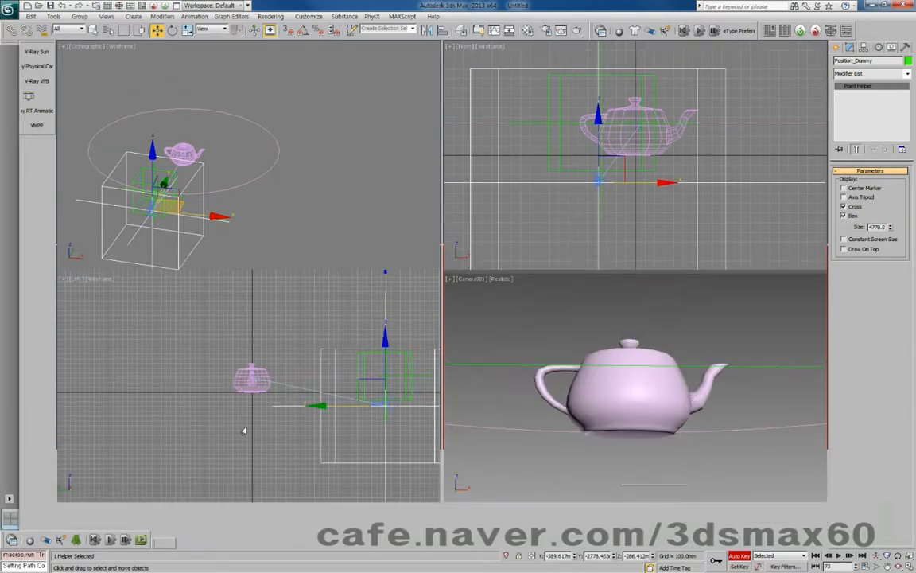
Turn off Auto Key, maximize the camera view and play the animation from the first frame
{"action": "right_click", "coordinate": [513, 425]}
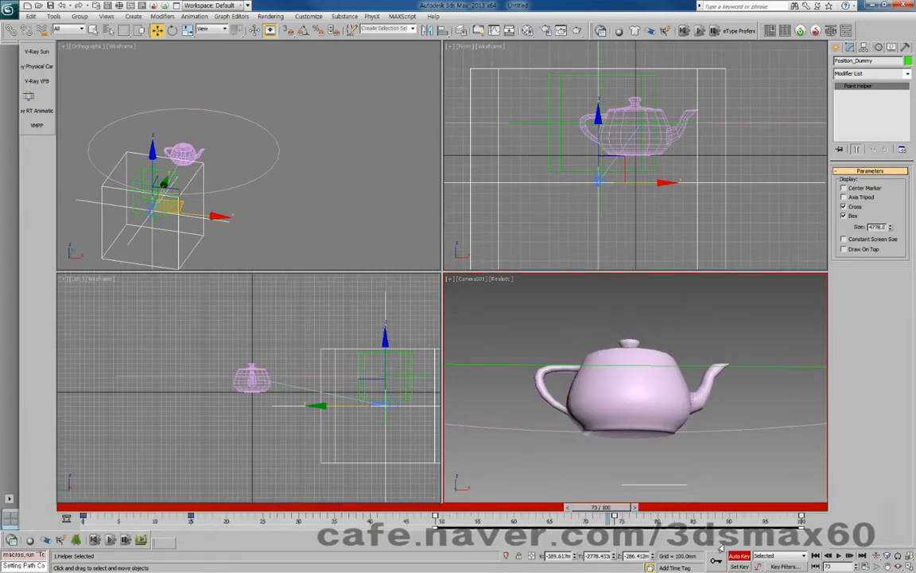
{"action": "left_click", "coordinate": [737, 555]}
{"action": "key", "text": "alt+w"}
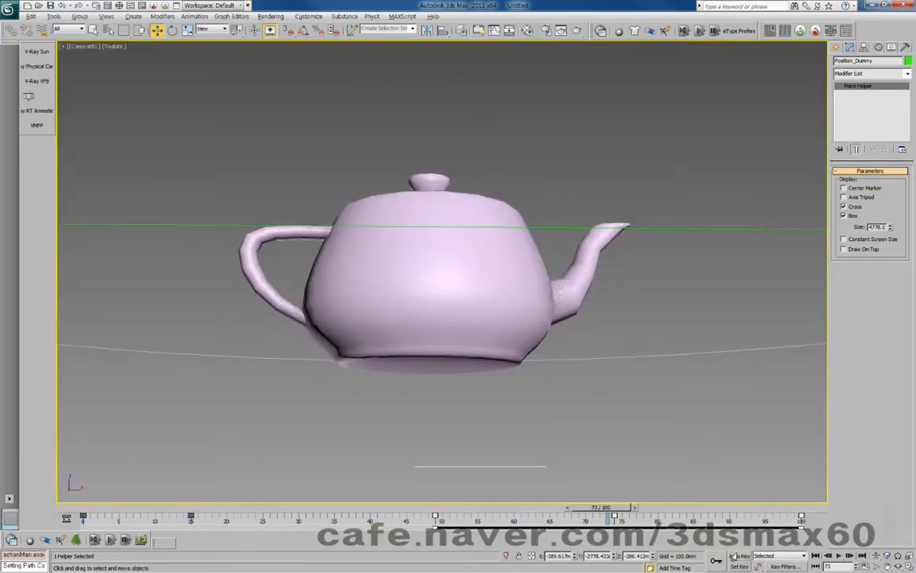
{"action": "left_click", "coordinate": [815, 555]}
{"action": "left_click", "coordinate": [837, 555]}
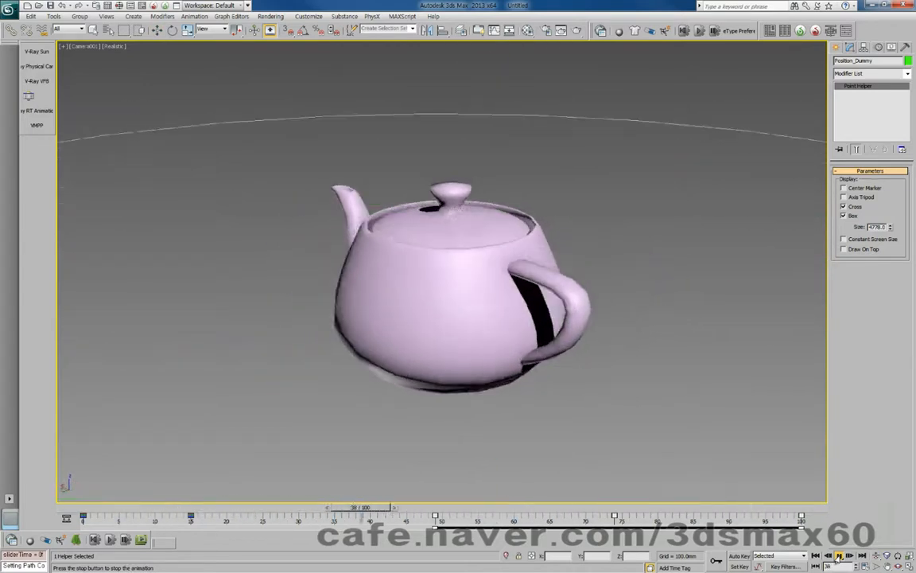
{"action": "left_click", "coordinate": [839, 556]}
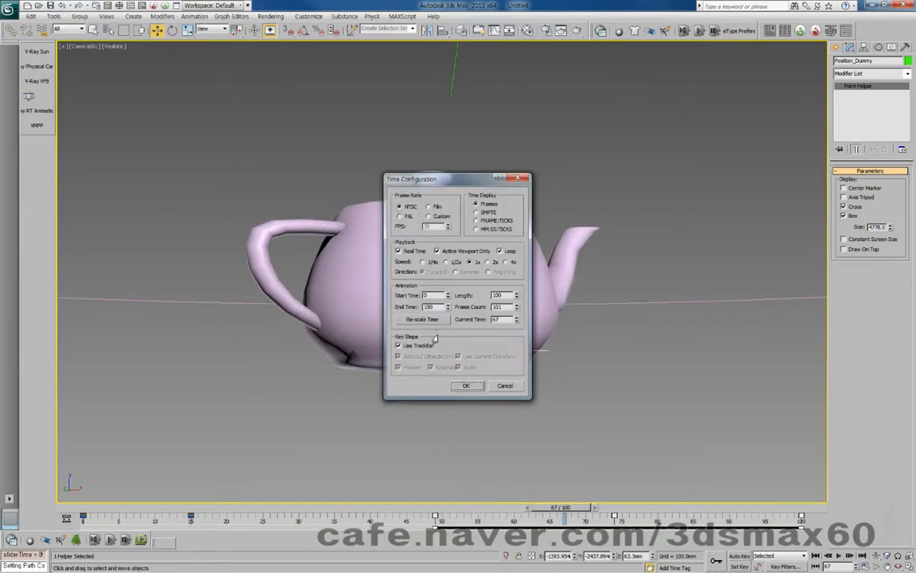
Re-scale the animation time to a length of 300 frames
{"action": "left_click", "coordinate": [422, 319]}
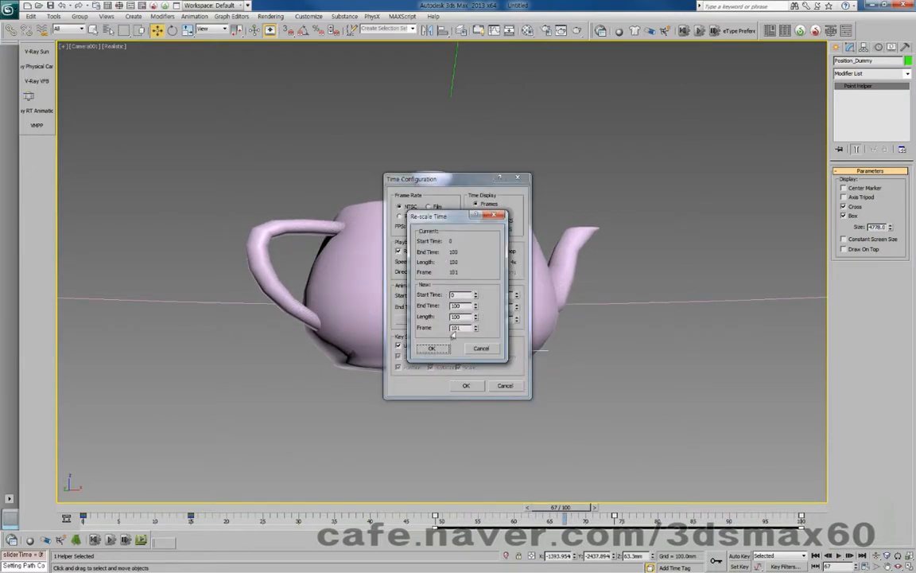
{"action": "double_click", "coordinate": [461, 328]}
{"action": "key", "text": "shift+Tab"}
{"action": "type", "text": "3"}
{"action": "left_click", "coordinate": [432, 348]}
{"action": "left_click", "coordinate": [461, 386]}
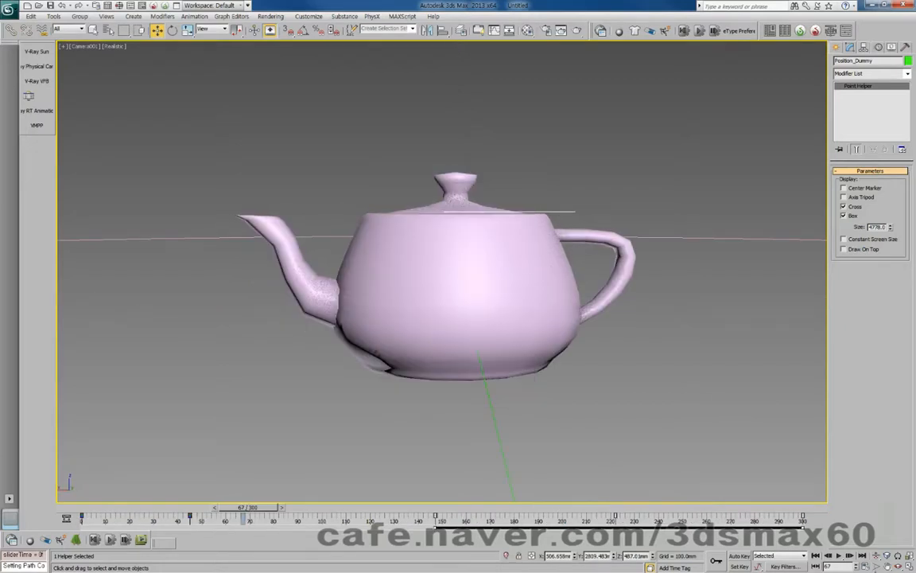
Play the re-scaled animation from frame 0 in the camera view to check the slower motion
{"action": "left_click", "coordinate": [815, 556]}
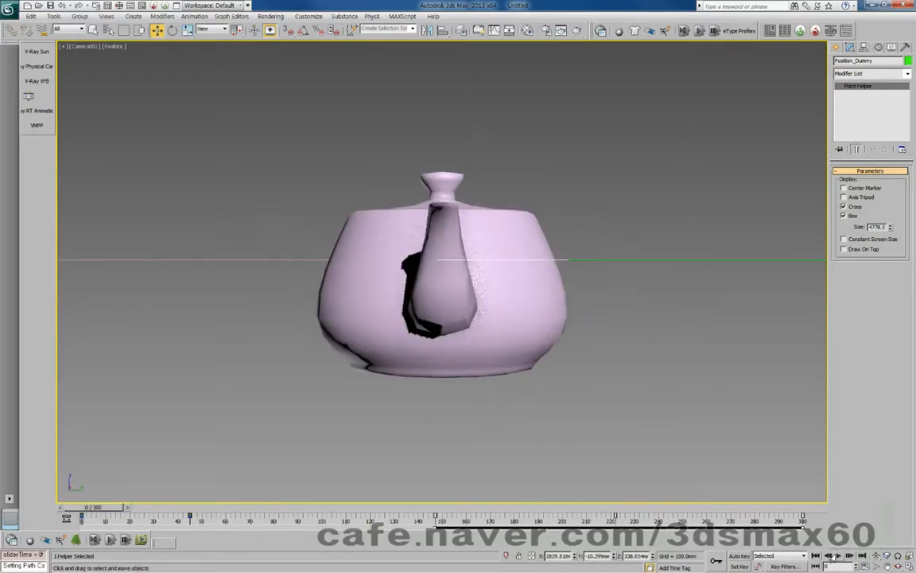
{"action": "left_click", "coordinate": [838, 556]}
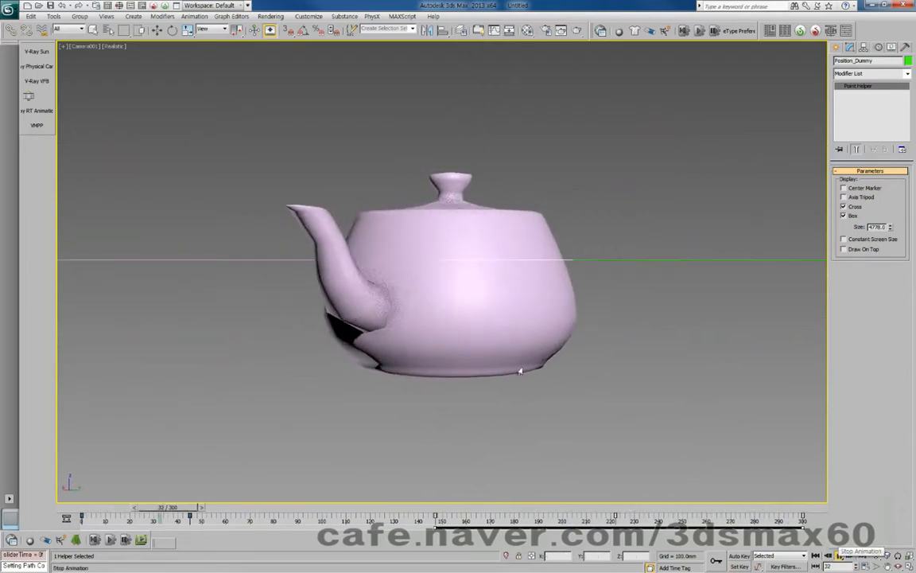
{"action": "key", "text": "w"}
Reset the scene without saving the changes and maximize the Perspective view
{"action": "key", "text": "ctrl+n"}
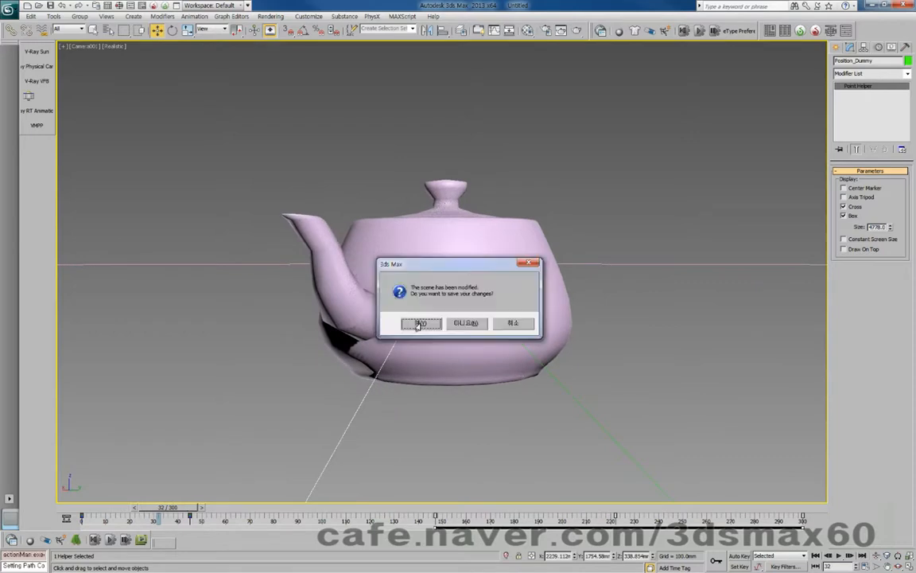
{"action": "left_click", "coordinate": [459, 325]}
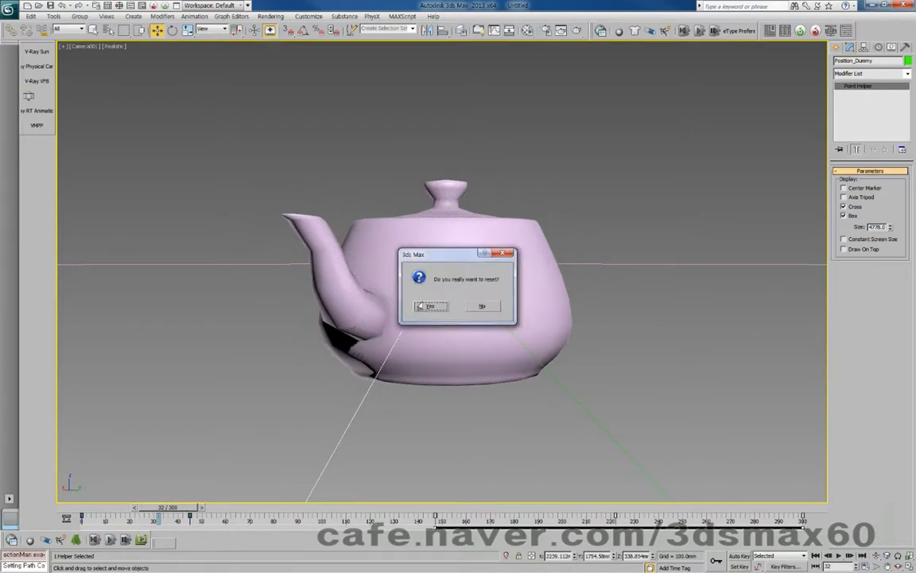
{"action": "left_click", "coordinate": [419, 305]}
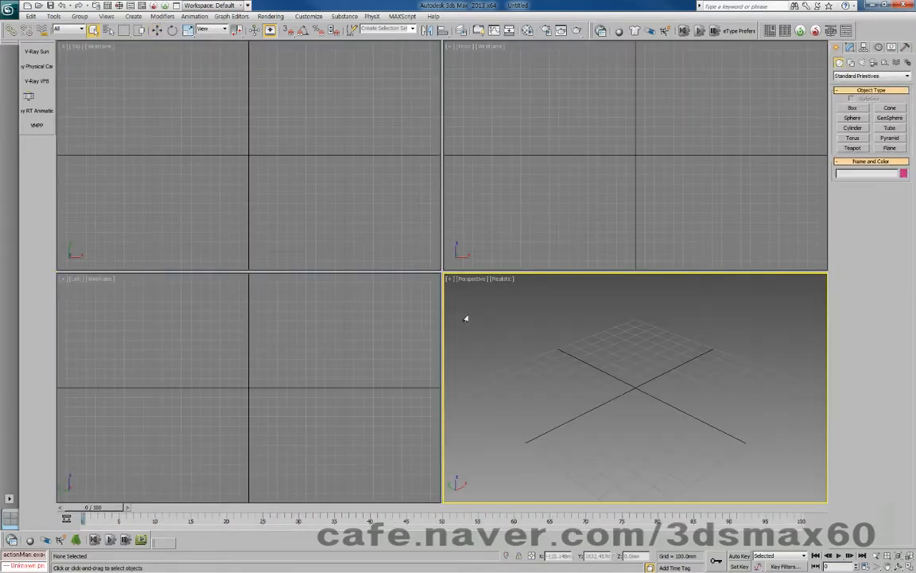
{"action": "key", "text": "alt+w"}
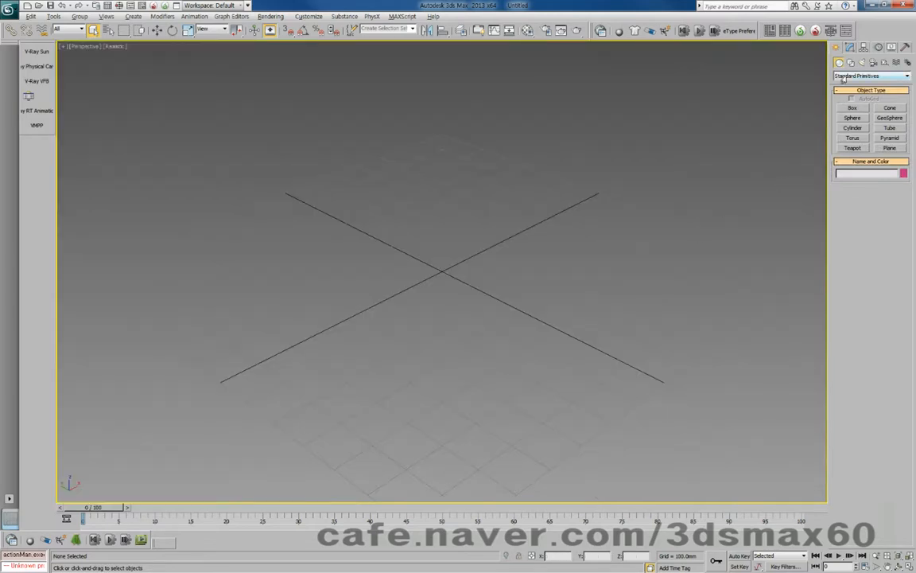
Create a plane-type VRayLight centred near the origin in the Perspective view
{"action": "left_click", "coordinate": [861, 62]}
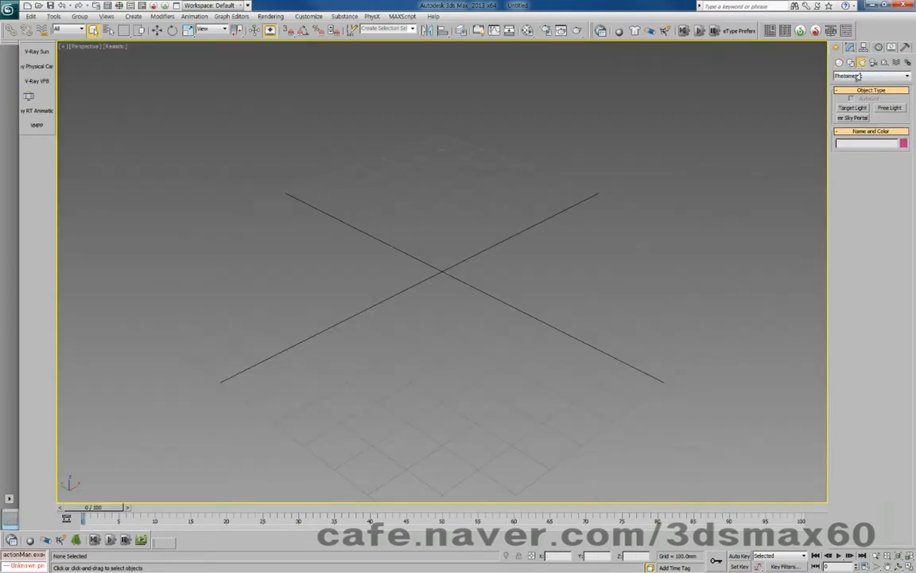
{"action": "left_click", "coordinate": [856, 77]}
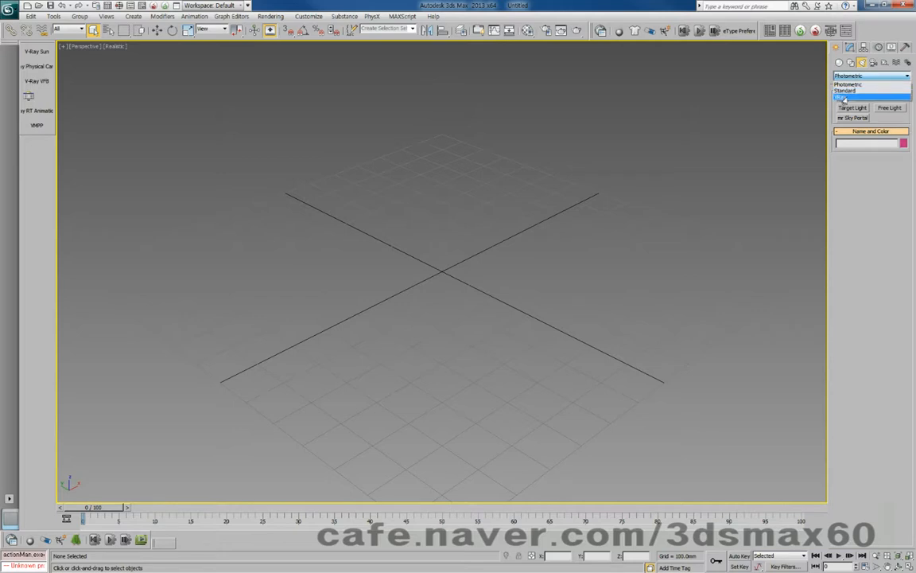
{"action": "left_click", "coordinate": [847, 95]}
{"action": "left_click", "coordinate": [854, 108]}
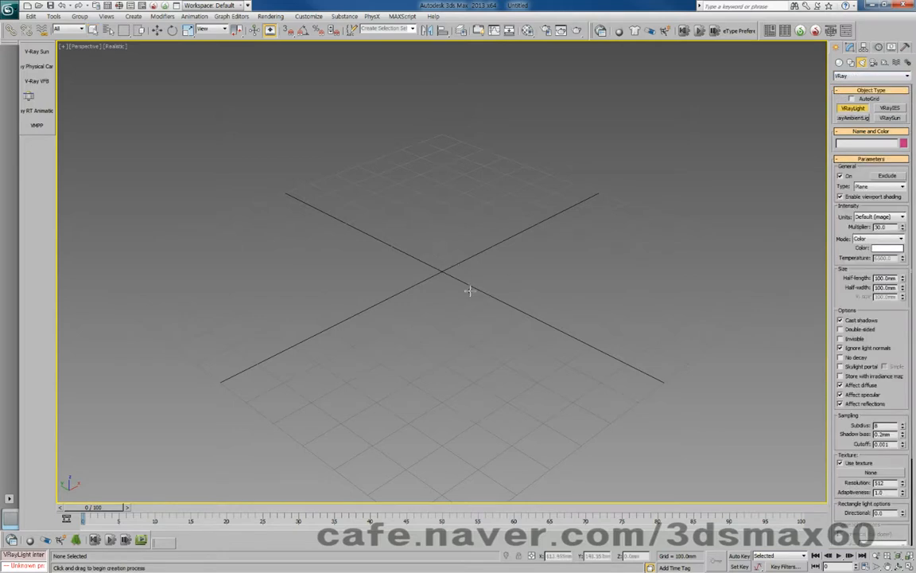
{"action": "left_click_drag", "start_coordinate": [434, 239], "coordinate": [437, 330]}
{"action": "right_click", "coordinate": [436, 297]}
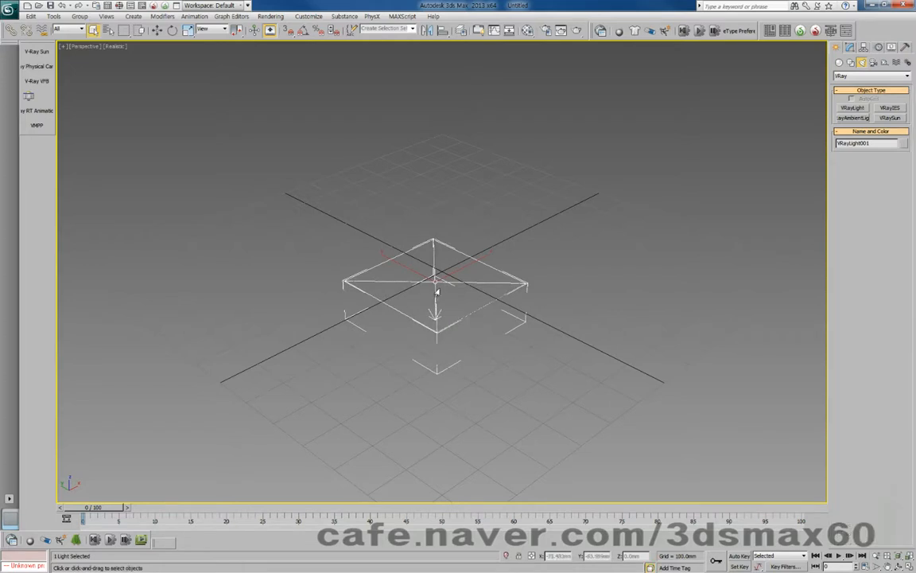
Raise the V-Ray light along Z to a height of about 563 mm
{"action": "right_click", "coordinate": [438, 271]}
{"action": "left_click", "coordinate": [452, 280]}
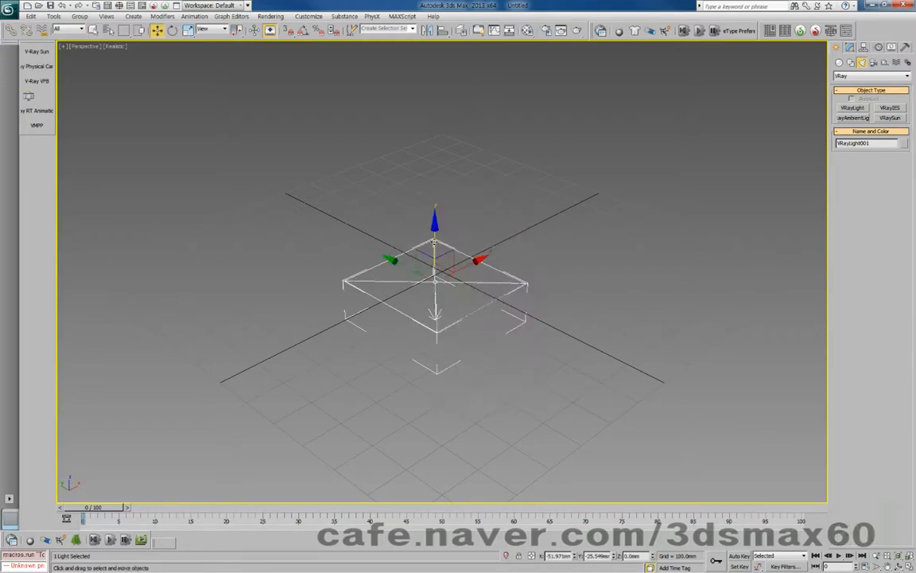
{"action": "left_click_drag", "start_coordinate": [457, 84], "coordinate": [458, 35]}
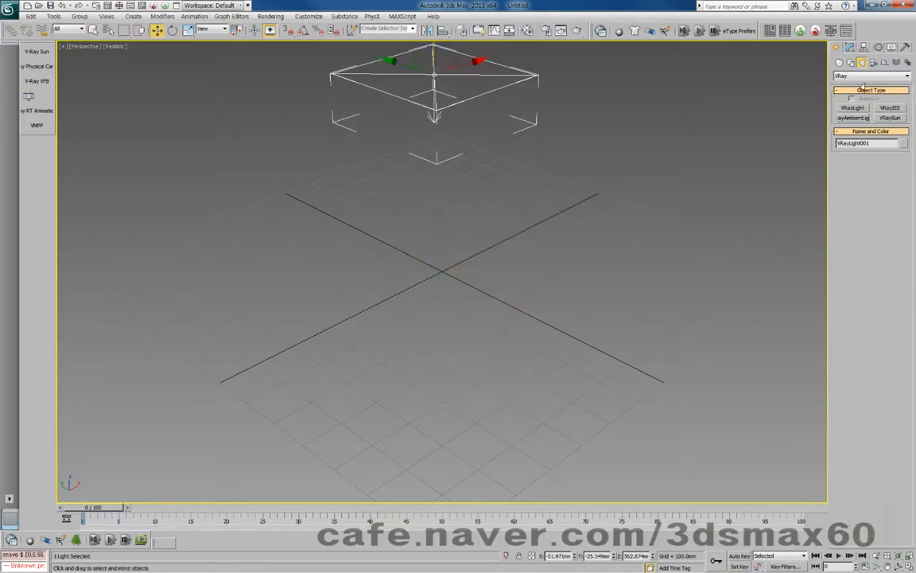
Create a teapot on the grid, off to one side of the light
{"action": "left_click", "coordinate": [838, 63]}
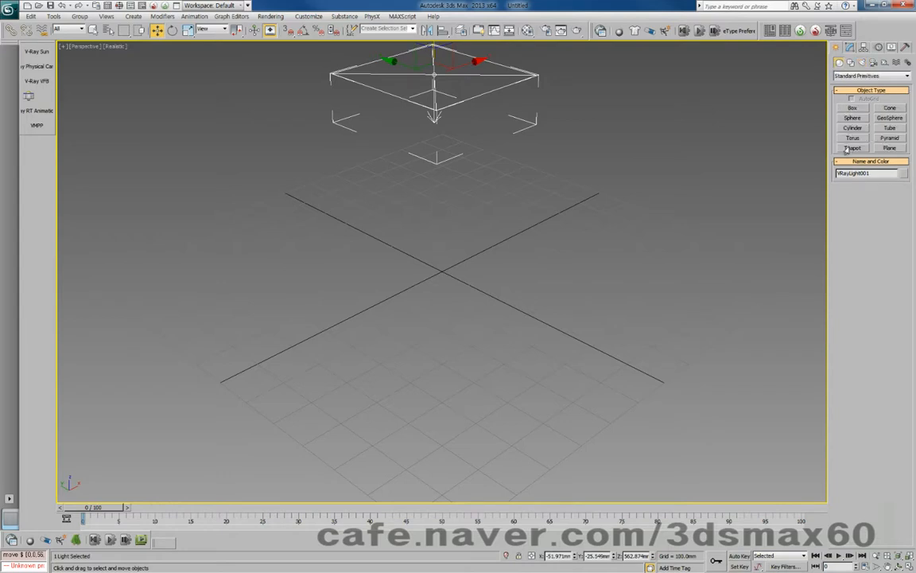
{"action": "left_click", "coordinate": [849, 149]}
{"action": "left_click_drag", "start_coordinate": [231, 346], "coordinate": [225, 378]}
{"action": "key", "text": "w"}
Try rotating the V-Ray light by hand
{"action": "left_click", "coordinate": [421, 85]}
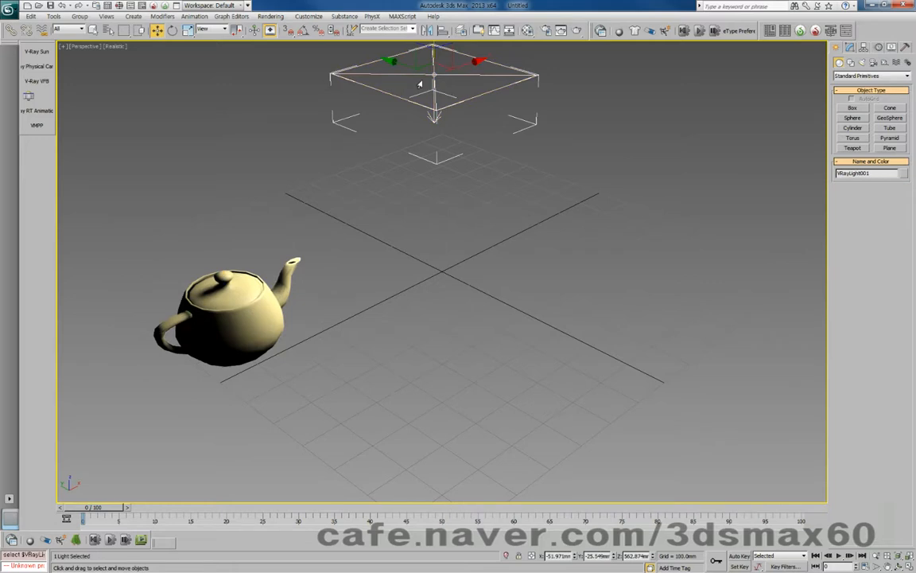
{"action": "right_click", "coordinate": [435, 95]}
{"action": "left_click", "coordinate": [461, 108]}
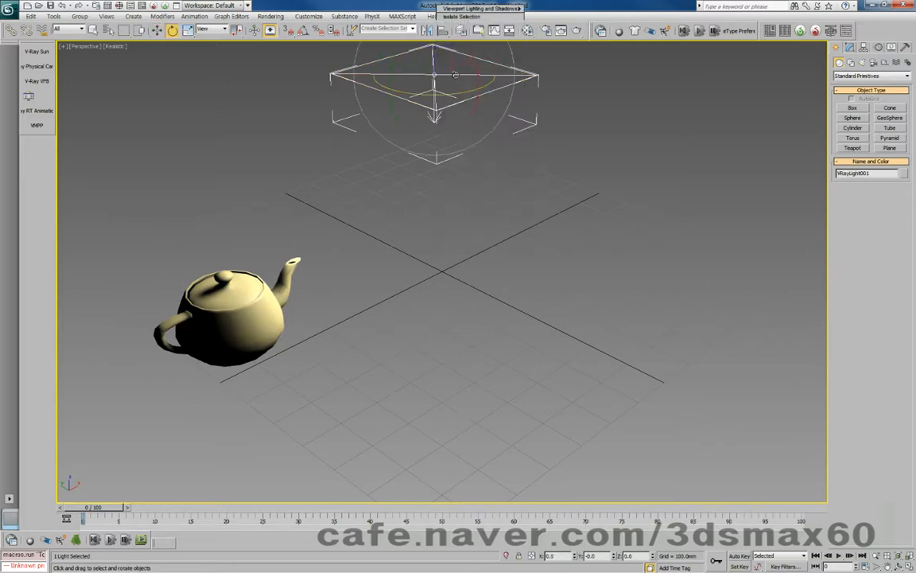
{"action": "left_click_drag", "start_coordinate": [449, 49], "coordinate": [440, 190]}
{"action": "right_click", "coordinate": [440, 190]}
{"action": "middle_click_drag", "start_coordinate": [411, 225], "coordinate": [471, 273]}
{"action": "scroll", "coordinate": [471, 274], "scroll_direction": "down", "scroll_amount": 3}
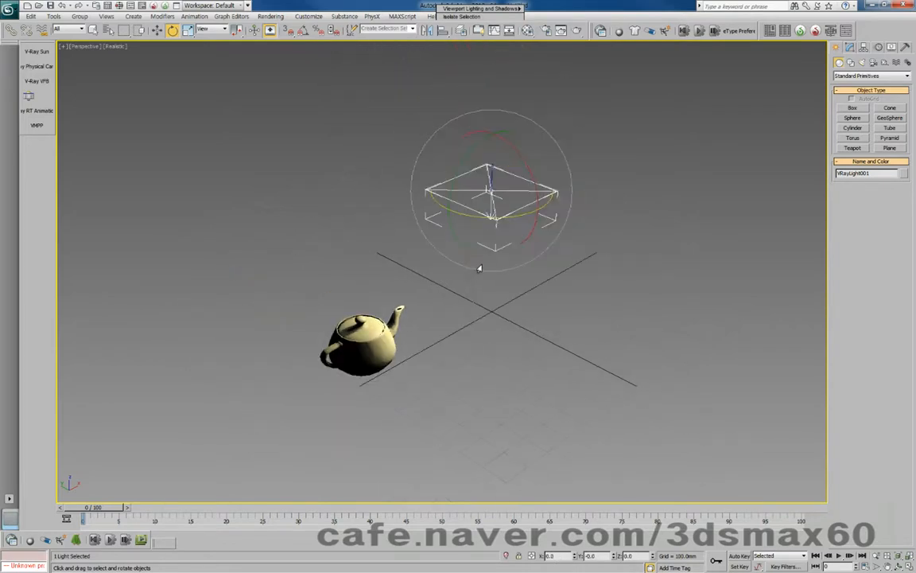
{"action": "right_click", "coordinate": [452, 298]}
{"action": "left_click", "coordinate": [475, 314]}
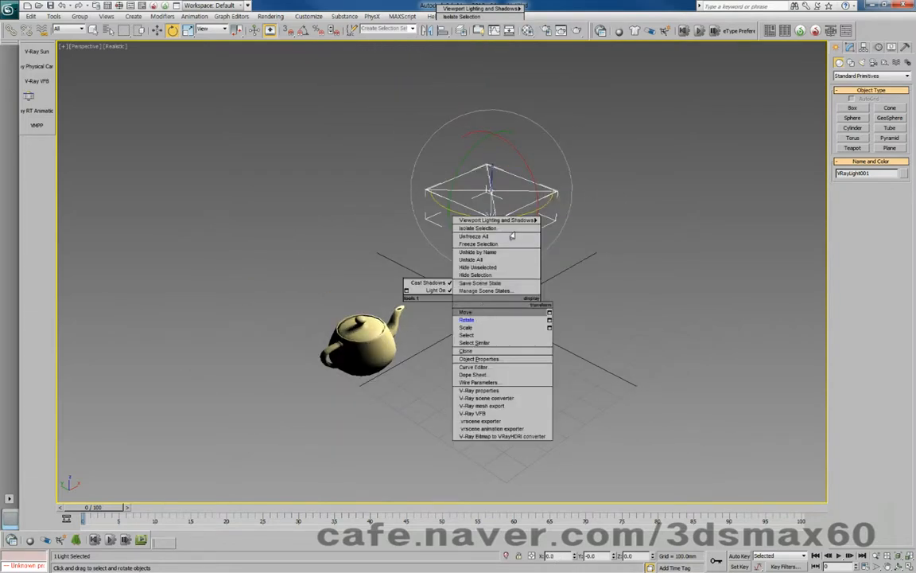
Create a small Dummy helper on the grid near the origin, beneath the V-Ray light
{"action": "left_click", "coordinate": [360, 334]}
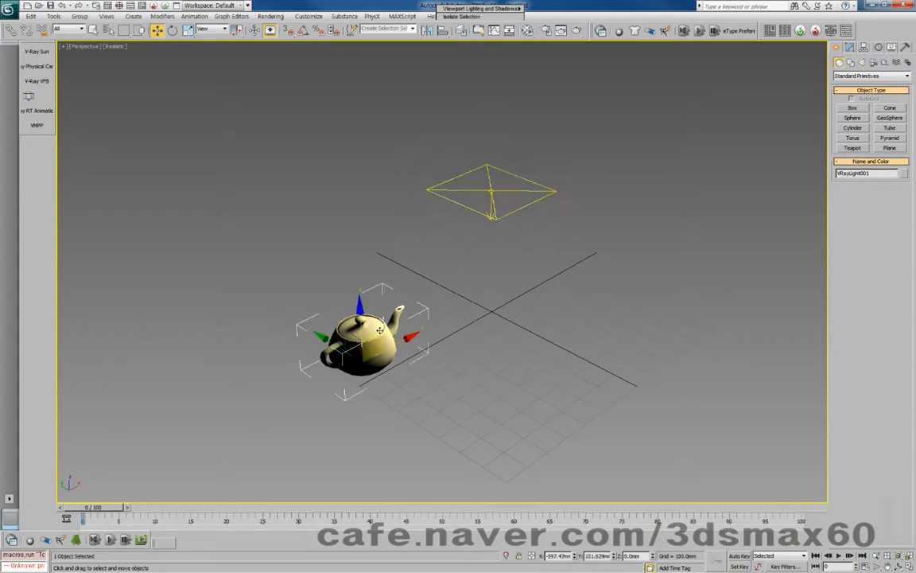
{"action": "left_click", "coordinate": [496, 191]}
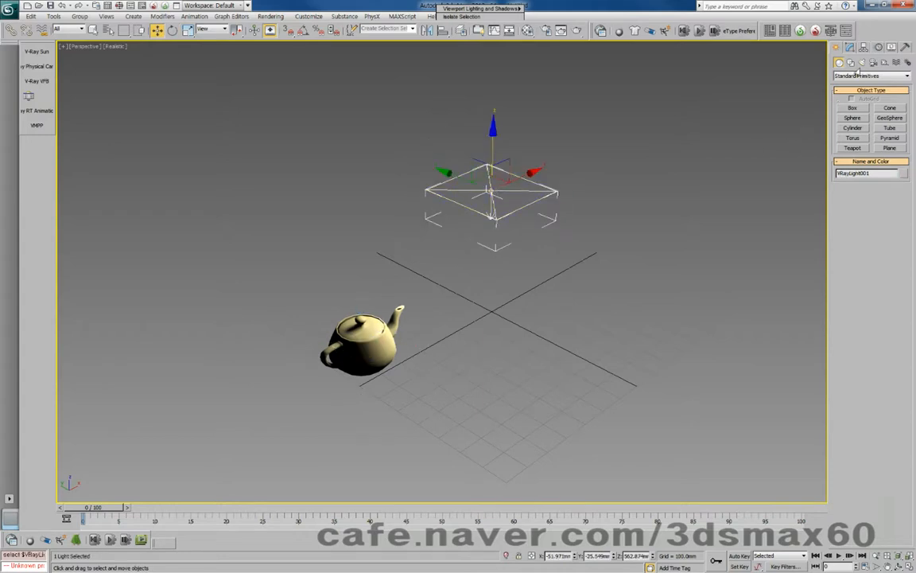
{"action": "left_click", "coordinate": [885, 62]}
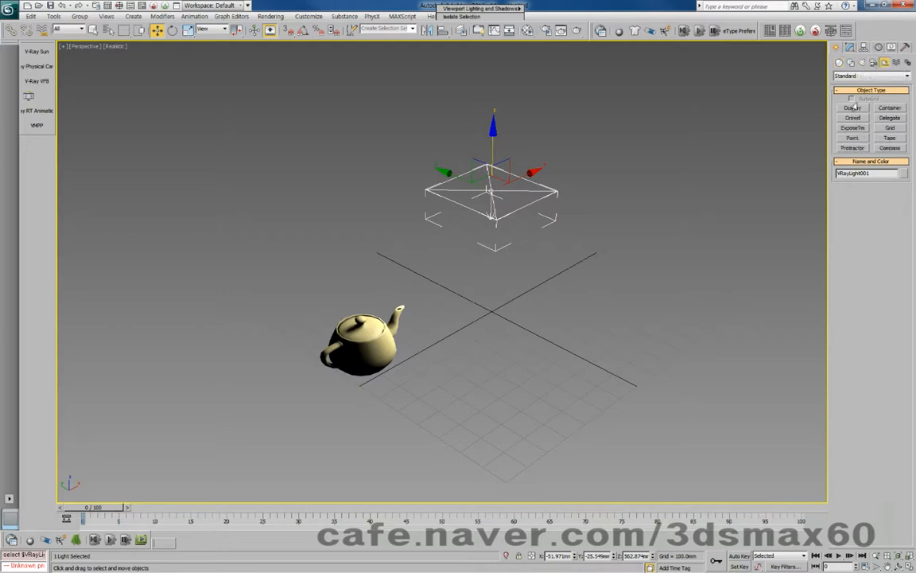
{"action": "left_click", "coordinate": [853, 107]}
{"action": "mouse_move", "coordinate": [472, 333]}
{"action": "left_mouse_down"}
{"action": "mouse_move", "coordinate": [462, 350]}
{"action": "mouse_move", "coordinate": [464, 342]}
{"action": "left_mouse_up"}
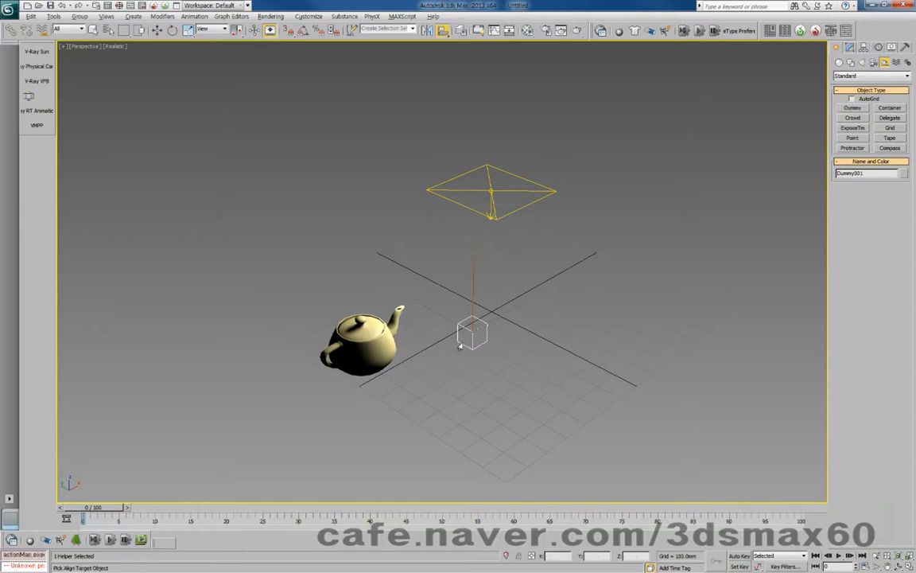
Align the dummy to the V-Ray light in X and Y position, center to center
{"action": "key", "text": "alt+a"}
{"action": "left_click", "coordinate": [491, 193]}
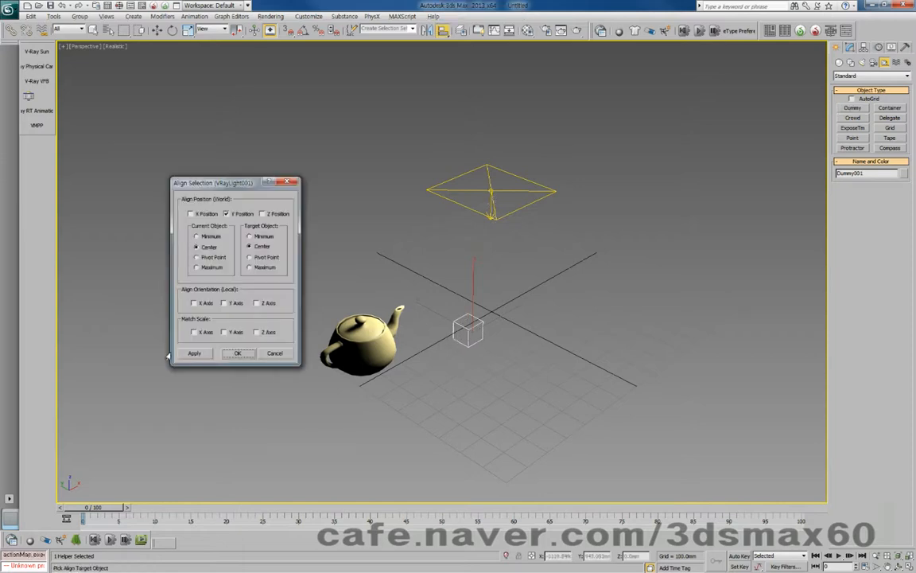
{"action": "left_click", "coordinate": [191, 213]}
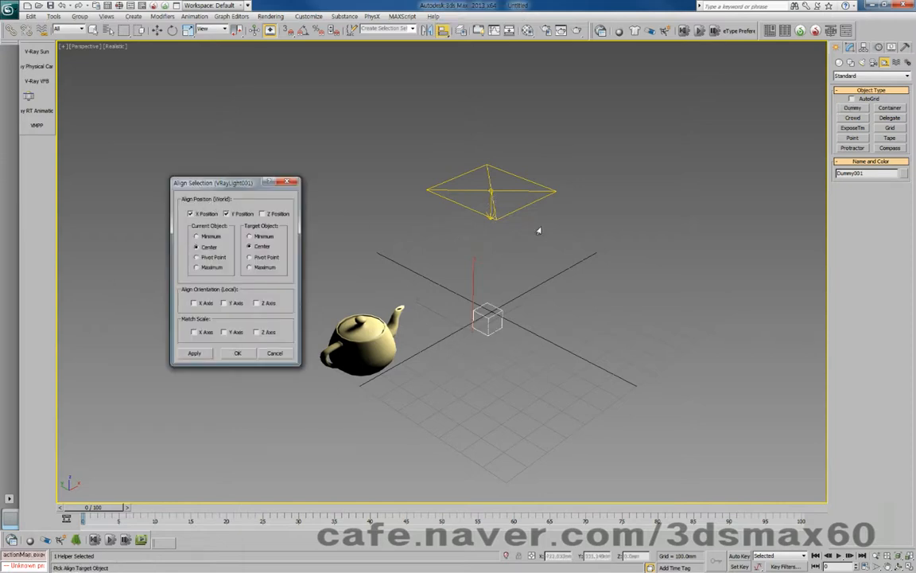
{"action": "left_click", "coordinate": [237, 353]}
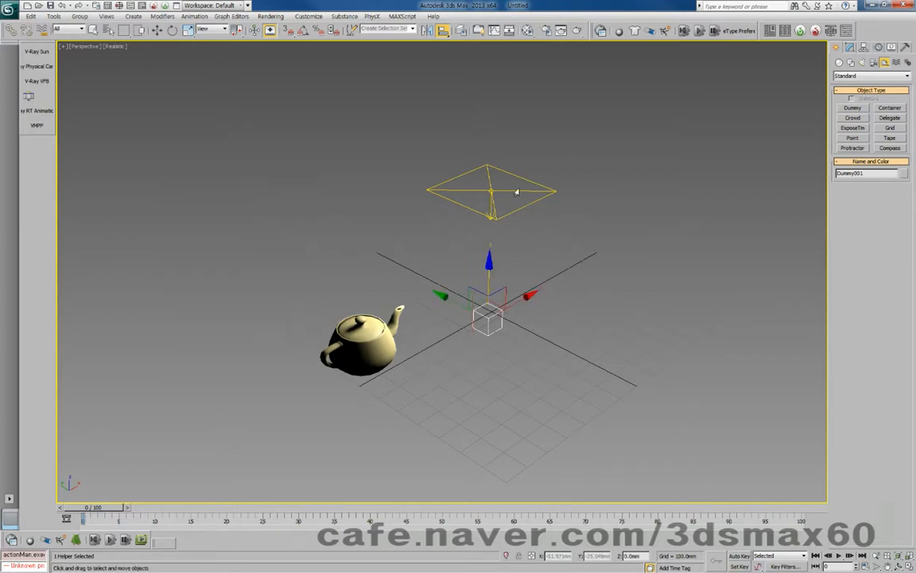
Try to path-constrain the V-Ray light to the dummy beneath it
{"action": "left_click", "coordinate": [440, 182]}
{"action": "left_click", "coordinate": [194, 15]}
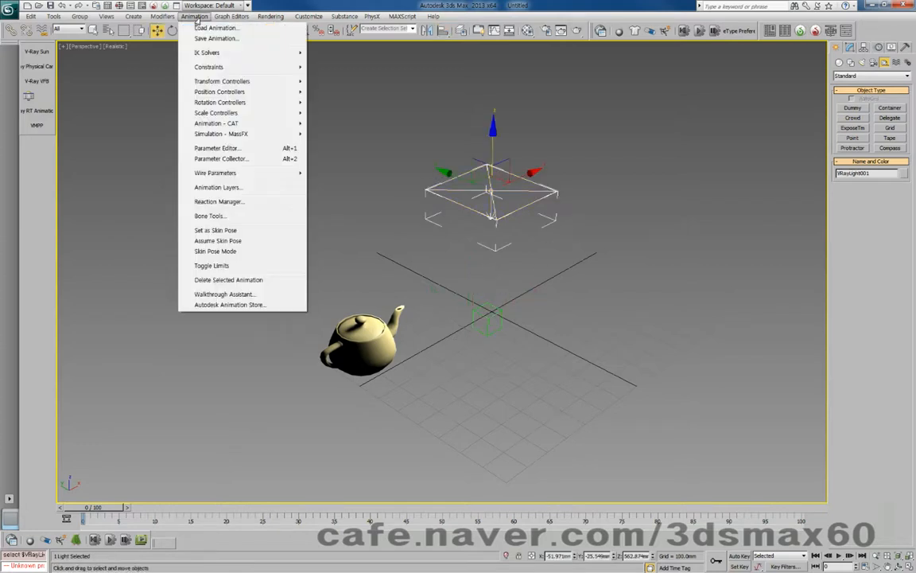
{"action": "mouse_move", "coordinate": [203, 67]}
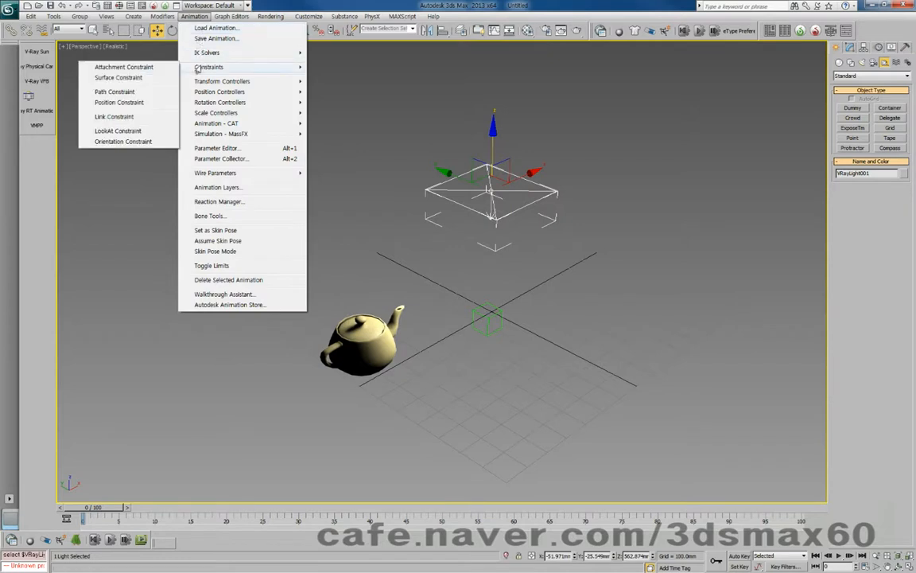
{"action": "left_click", "coordinate": [130, 89]}
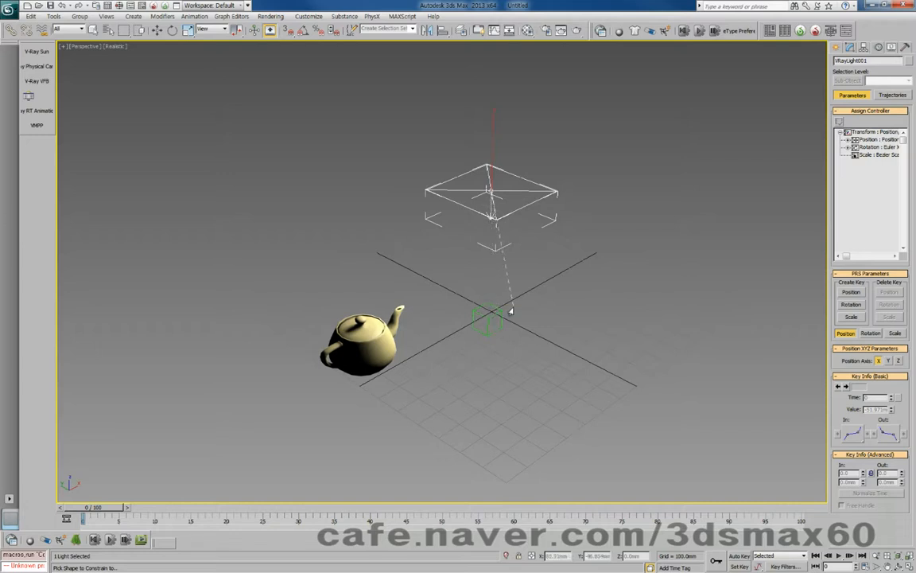
{"action": "right_click", "coordinate": [513, 308]}
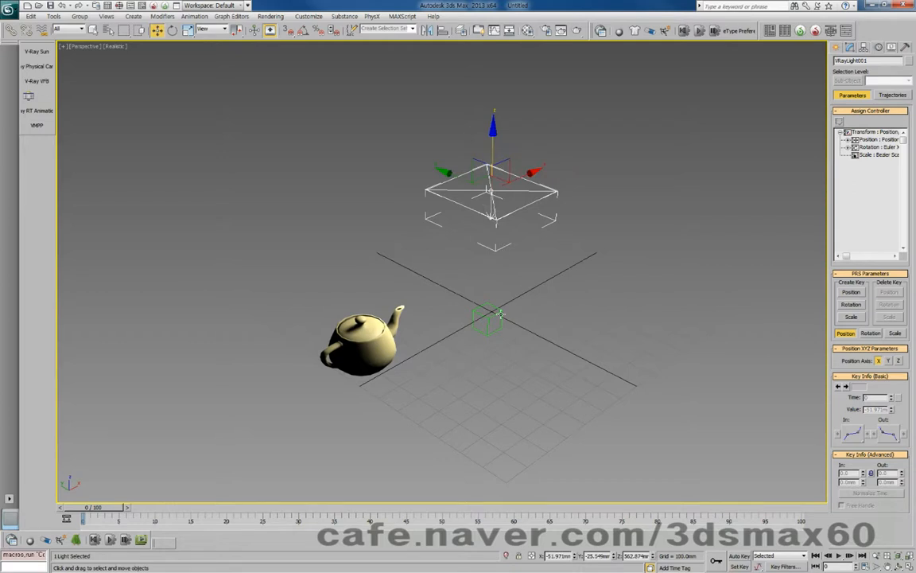
Retry the Path Constraint from the V-Ray light to the dummy with the selection filter set to All
{"action": "left_click", "coordinate": [499, 314]}
{"action": "left_click", "coordinate": [506, 204]}
{"action": "left_click", "coordinate": [78, 30]}
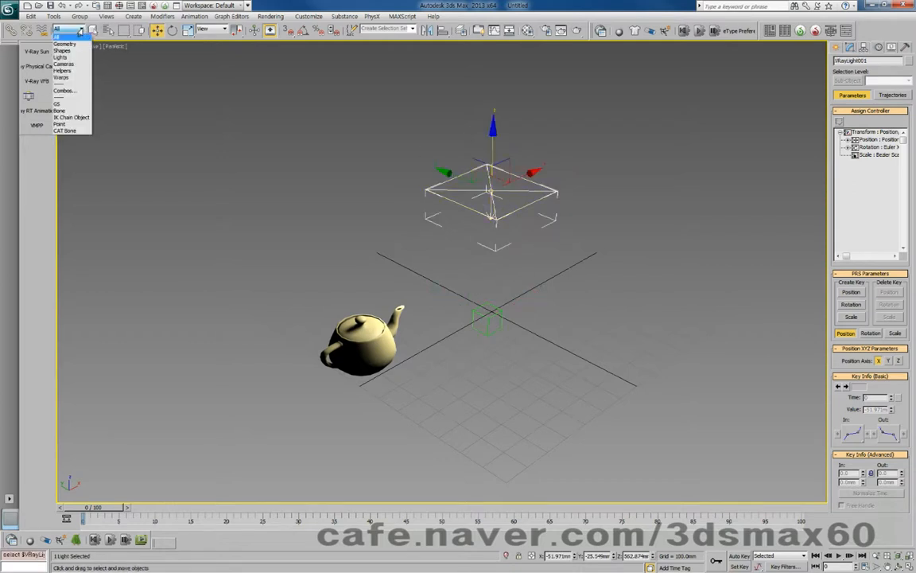
{"action": "left_click", "coordinate": [68, 37]}
{"action": "key", "text": "space"}
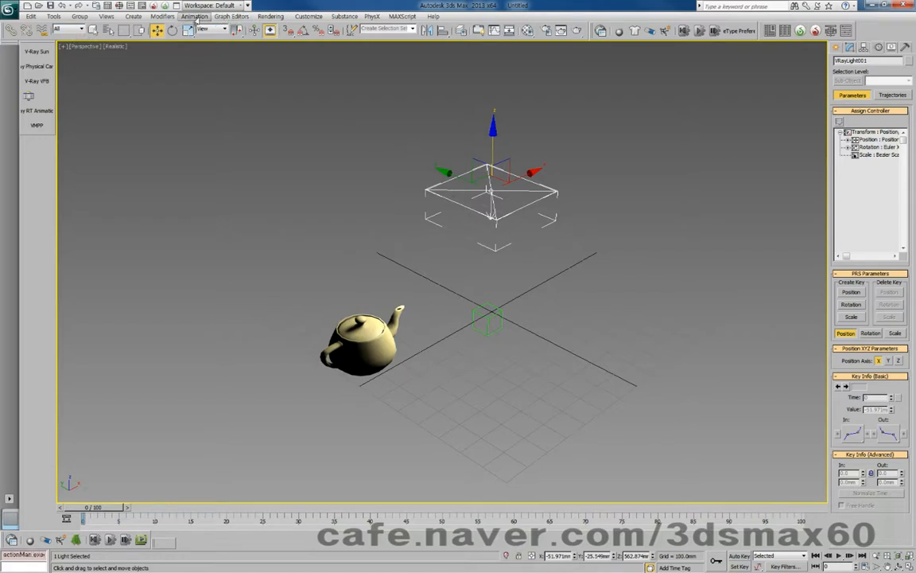
{"action": "left_click", "coordinate": [196, 17]}
{"action": "mouse_move", "coordinate": [185, 66]}
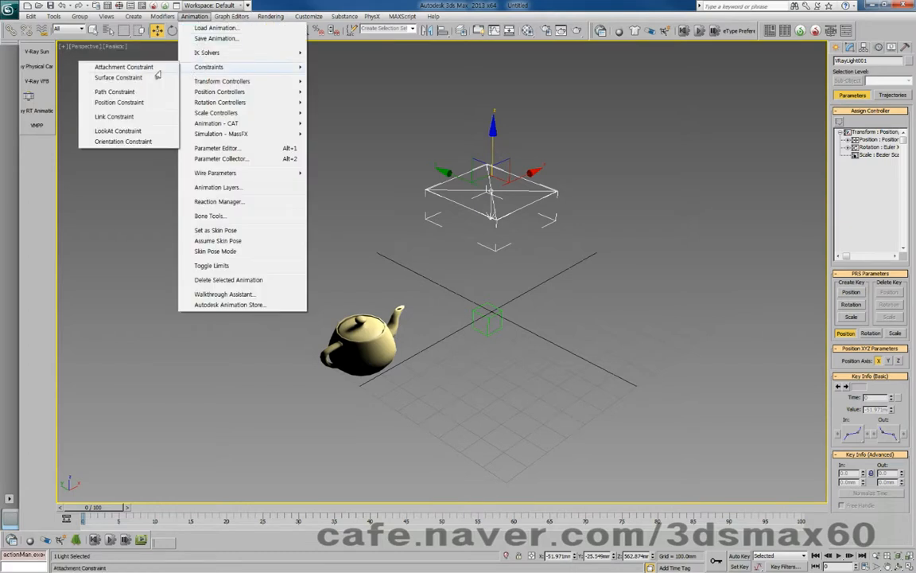
{"action": "left_click", "coordinate": [126, 91]}
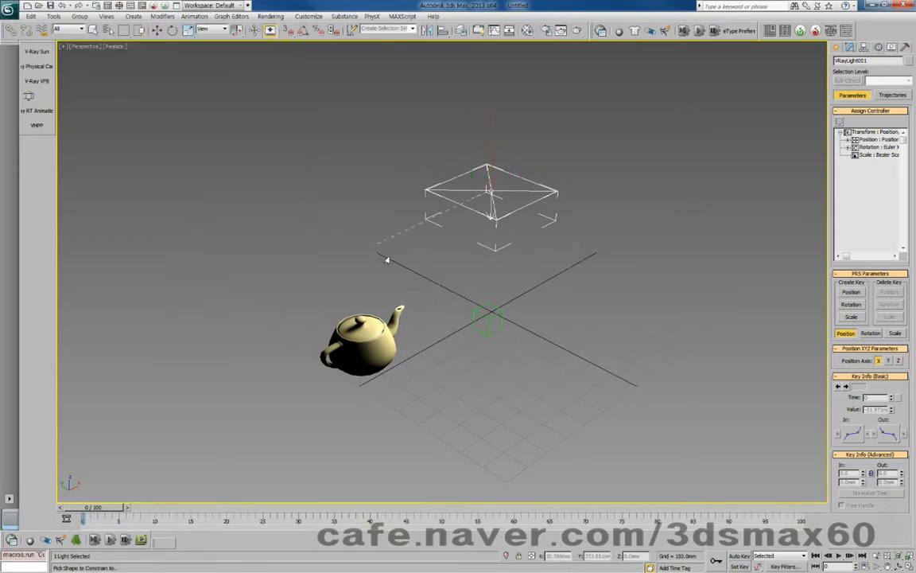
{"action": "right_click", "coordinate": [491, 326]}
Delete the V-Ray light and the dummy from the scene, leaving only the teapot
{"action": "left_click", "coordinate": [470, 307]}
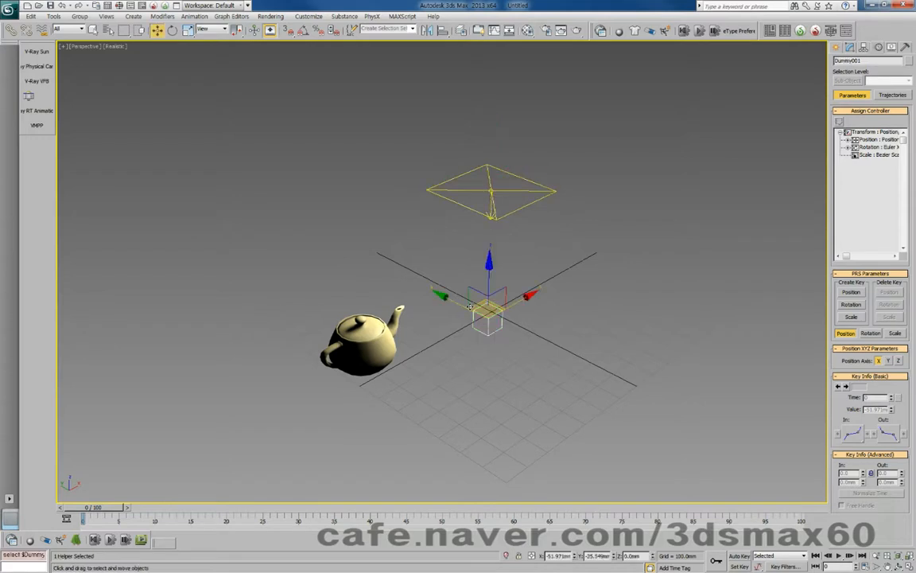
{"action": "key", "text": "t"}
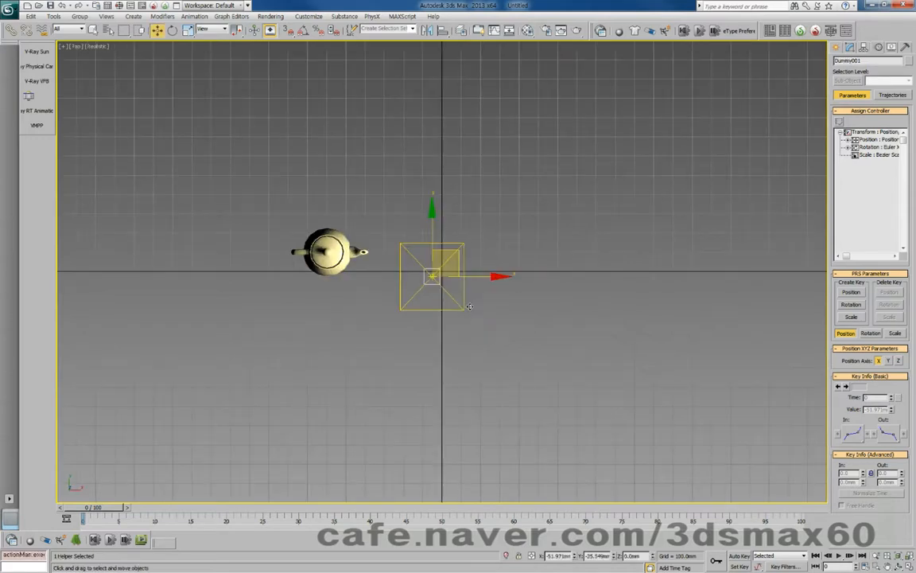
{"action": "left_click", "coordinate": [431, 293]}
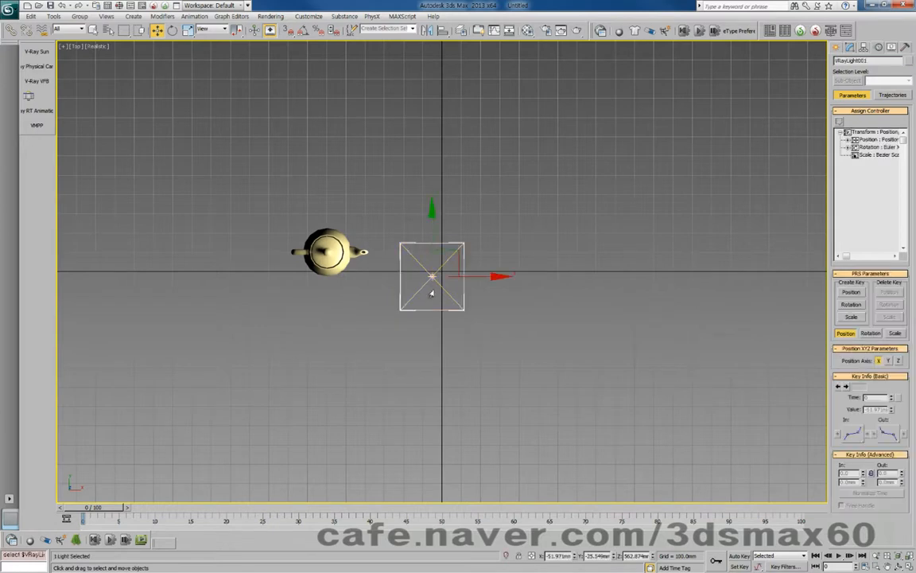
{"action": "key", "text": "Delete"}
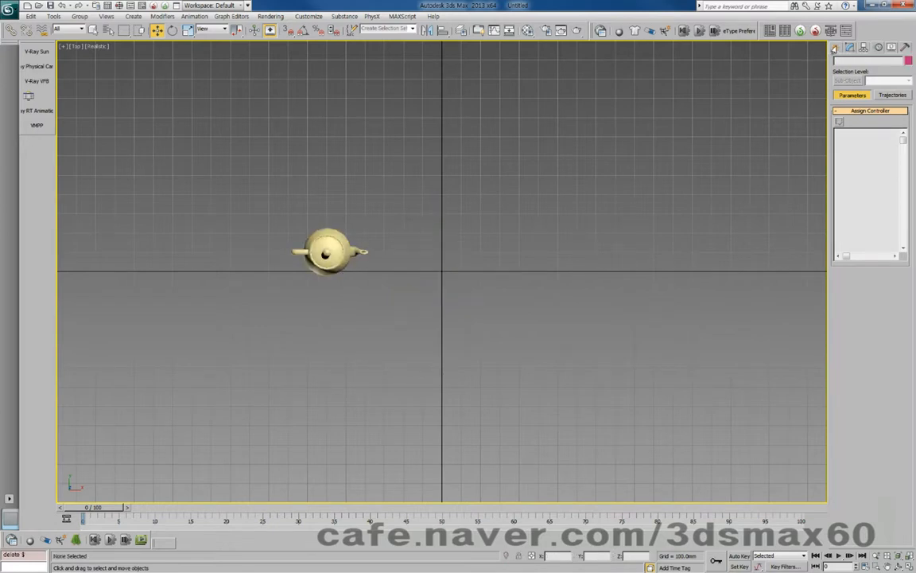
Create a plane V-Ray light in the Top view across the origin from the teapot, half-length about 227 mm and half-width about 238 mm
{"action": "left_click", "coordinate": [834, 49]}
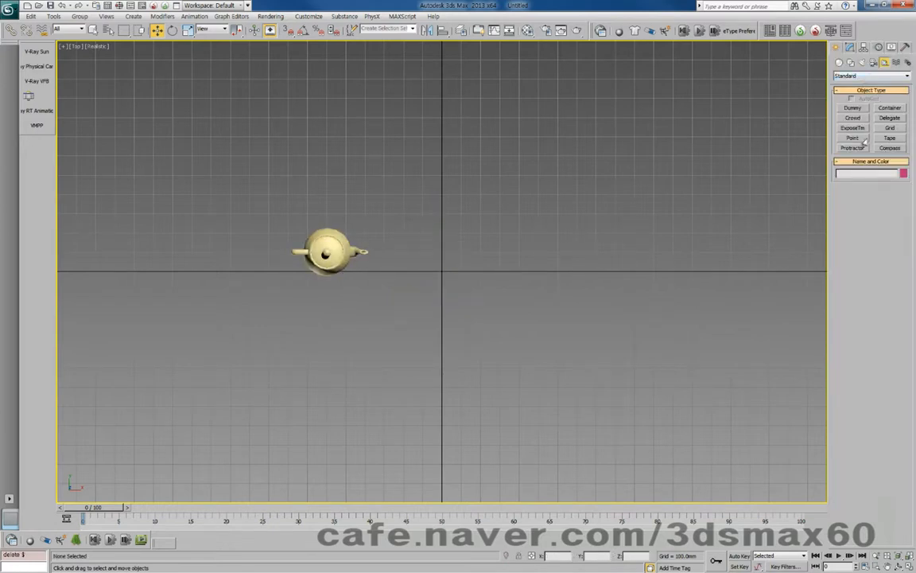
{"action": "left_click", "coordinate": [863, 62]}
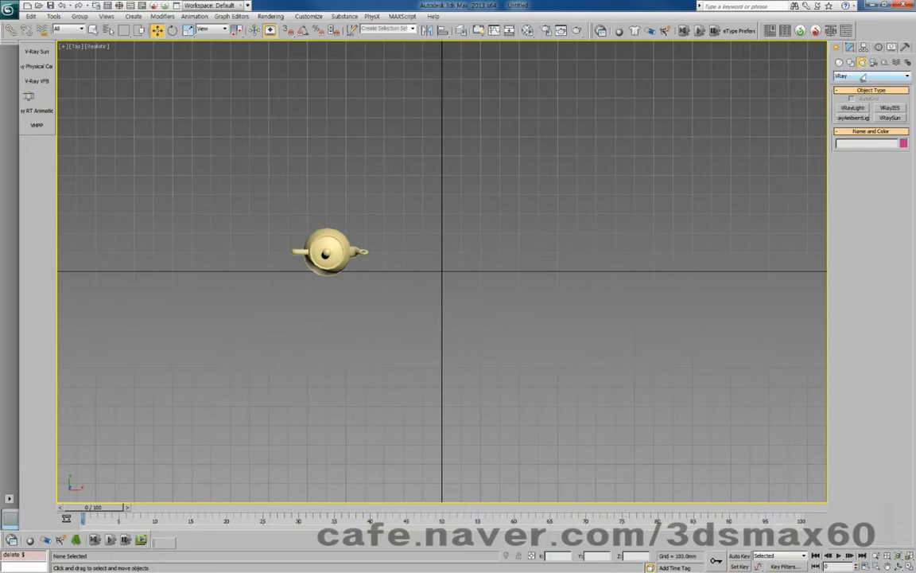
{"action": "left_click", "coordinate": [860, 107]}
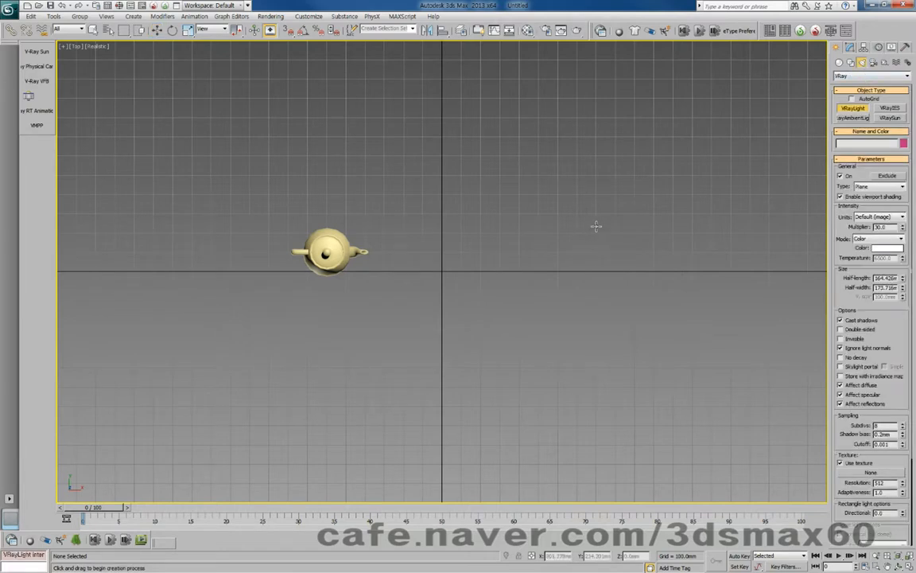
{"action": "left_click_drag", "start_coordinate": [595, 227], "coordinate": [682, 318]}
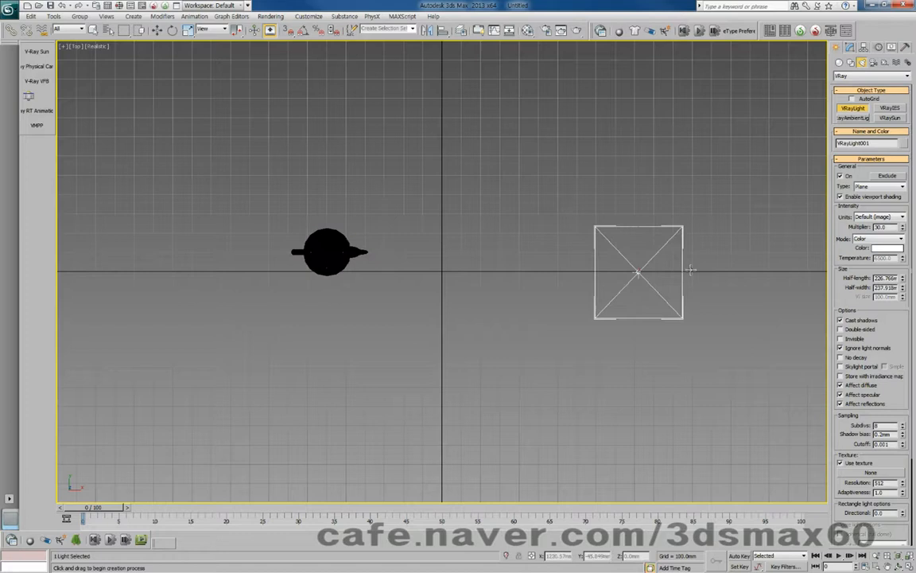
Create a small Dummy helper within the V-Ray light's outline and align it to the light in X and Y, center to center
{"action": "left_click", "coordinate": [884, 63]}
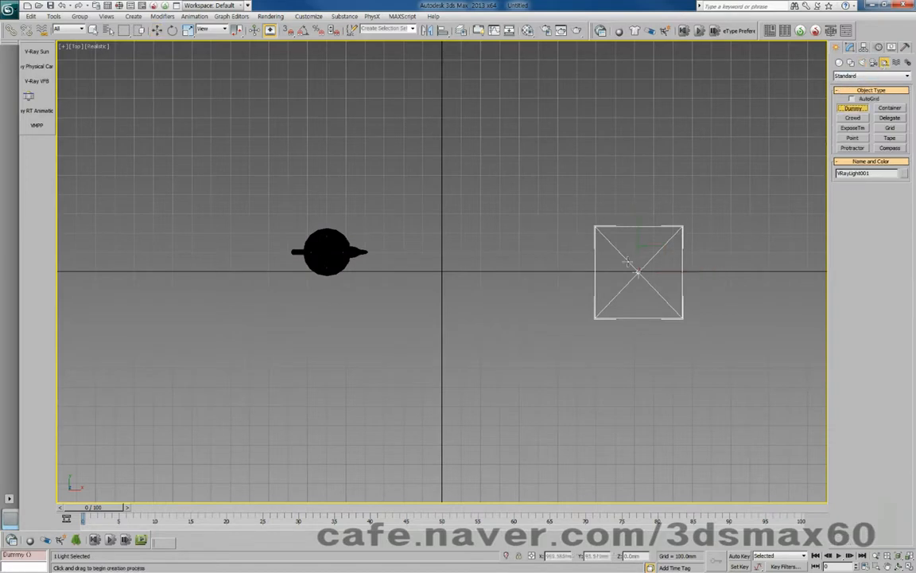
{"action": "mouse_move", "coordinate": [625, 261]}
{"action": "left_mouse_down"}
{"action": "mouse_move", "coordinate": [645, 289]}
{"action": "mouse_move", "coordinate": [631, 270]}
{"action": "left_mouse_up"}
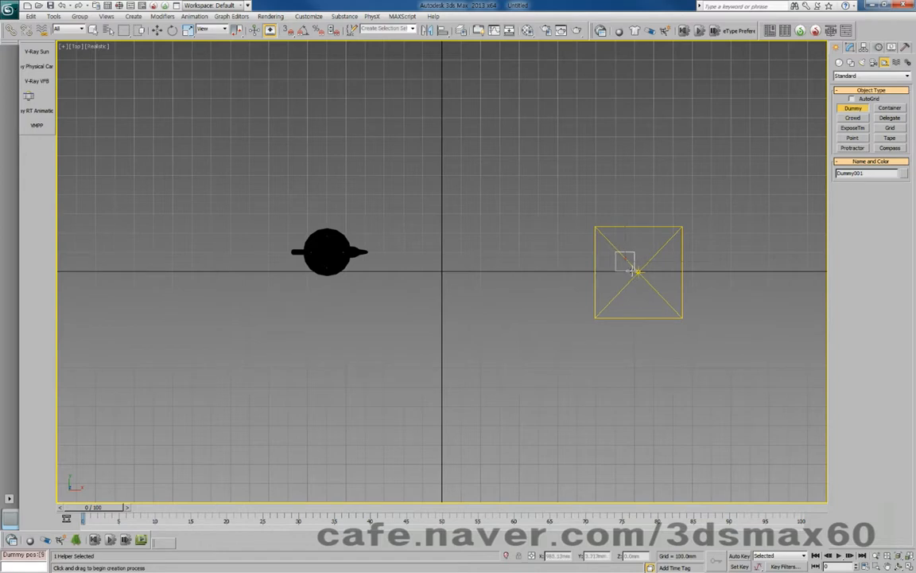
{"action": "key", "text": "alt+a"}
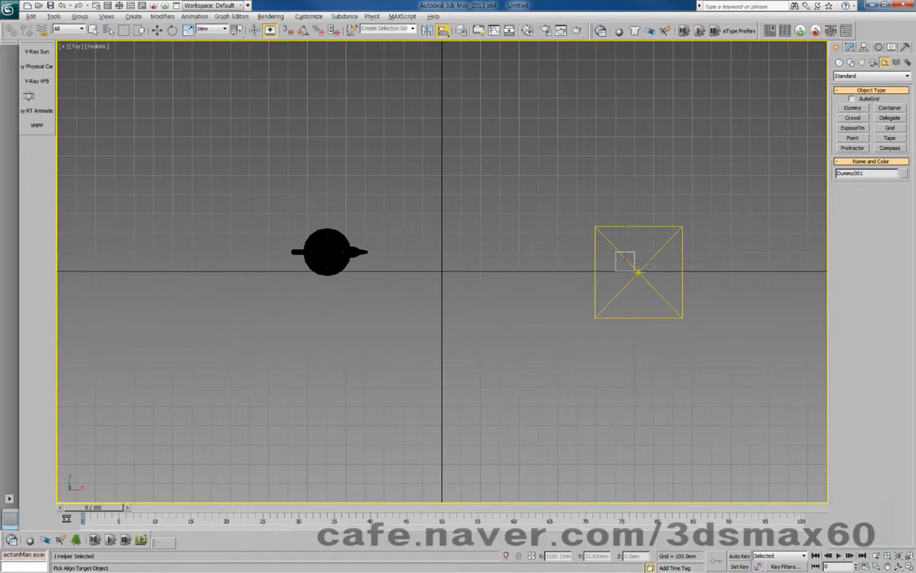
{"action": "left_click", "coordinate": [639, 271]}
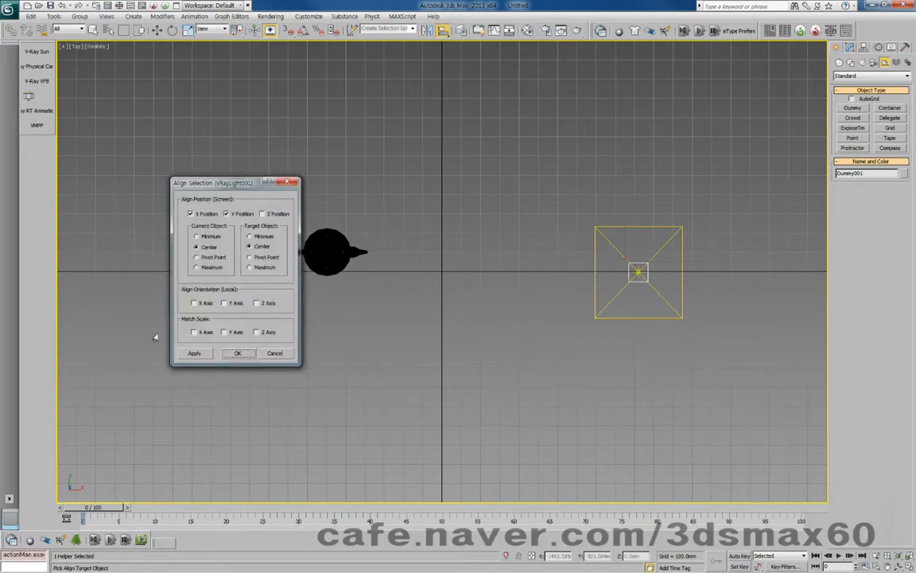
{"action": "left_click", "coordinate": [237, 354]}
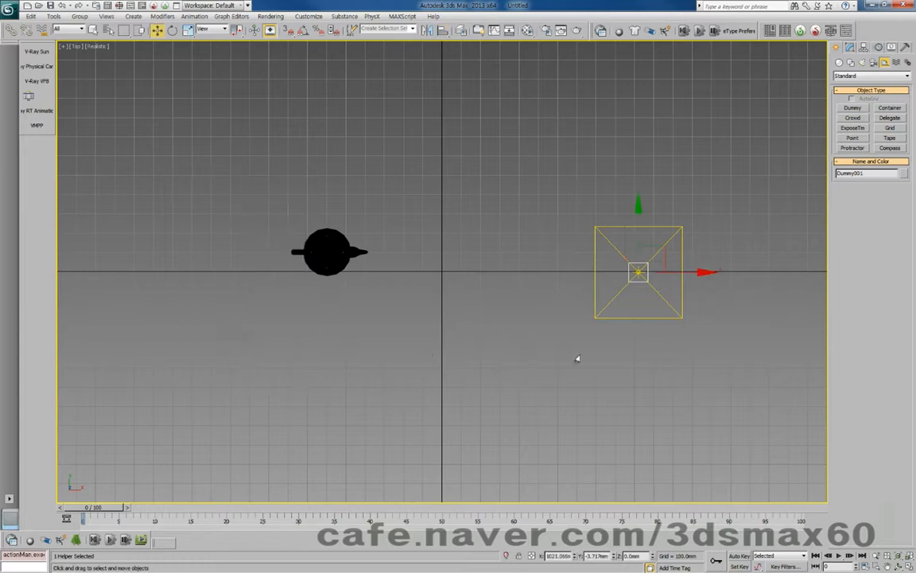
Raise the V-Ray light straight up above the dummy in the Front view to a Z height of about 773 mm
{"action": "left_click", "coordinate": [583, 312]}
{"action": "key", "text": "f"}
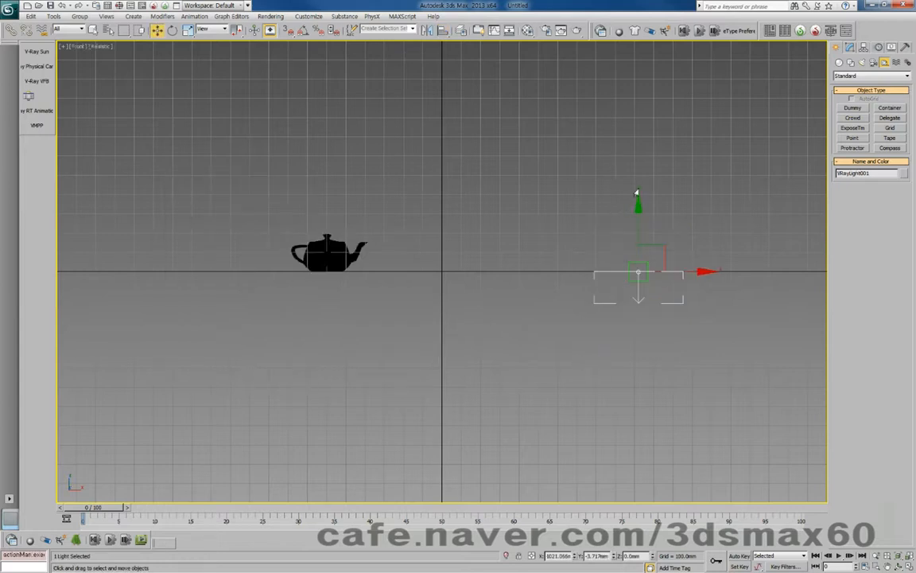
{"action": "left_click_drag", "start_coordinate": [632, 129], "coordinate": [606, 57]}
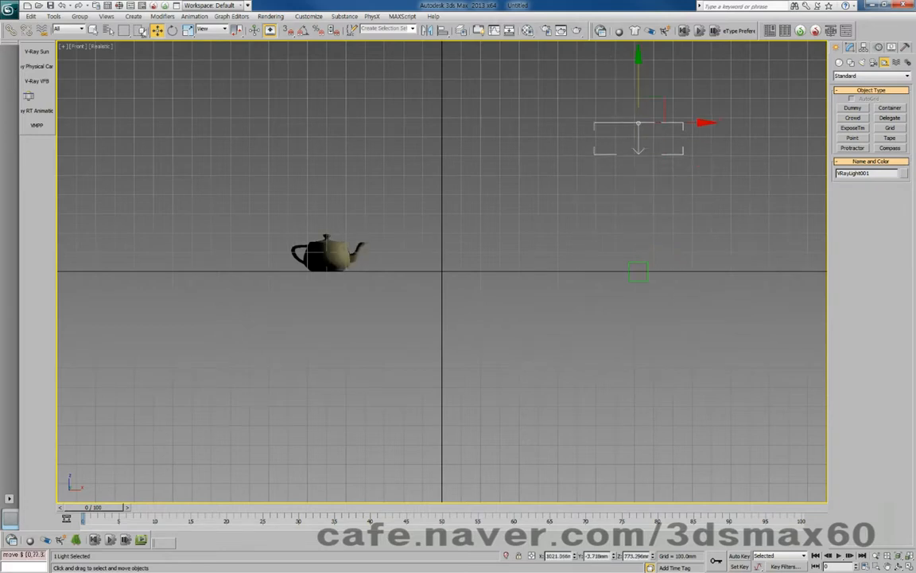
Try to path-constrain the raised V-Ray light to the new dummy
{"action": "left_click", "coordinate": [196, 17]}
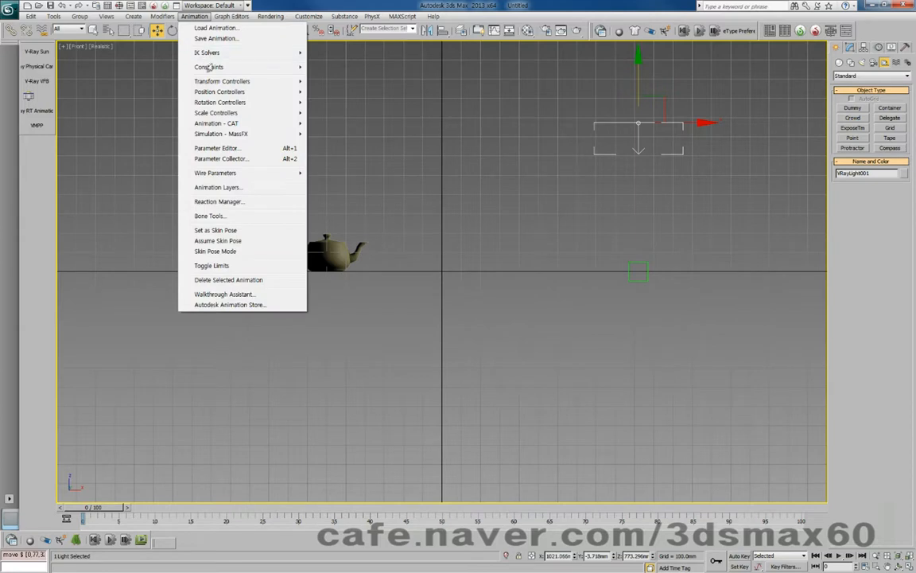
{"action": "mouse_move", "coordinate": [210, 67]}
{"action": "left_click", "coordinate": [128, 90]}
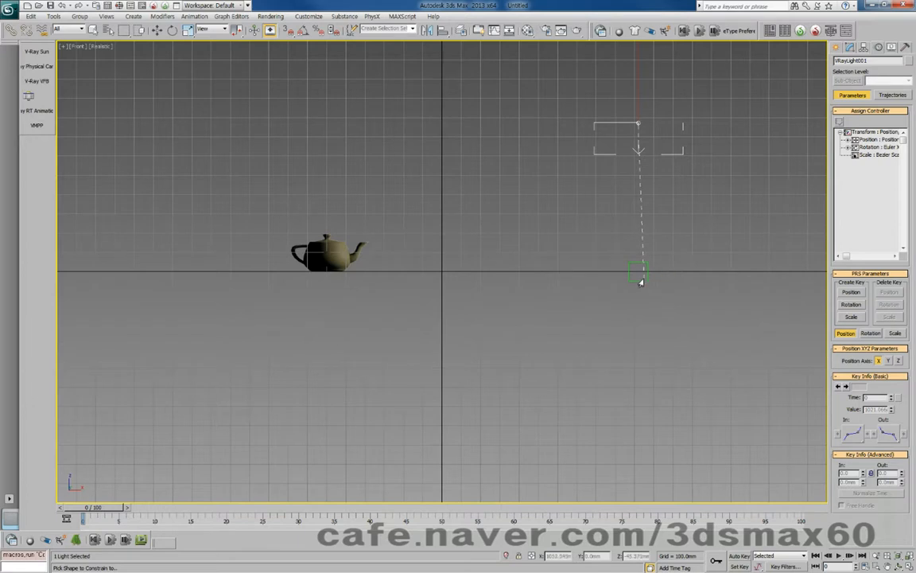
{"action": "right_click", "coordinate": [635, 280]}
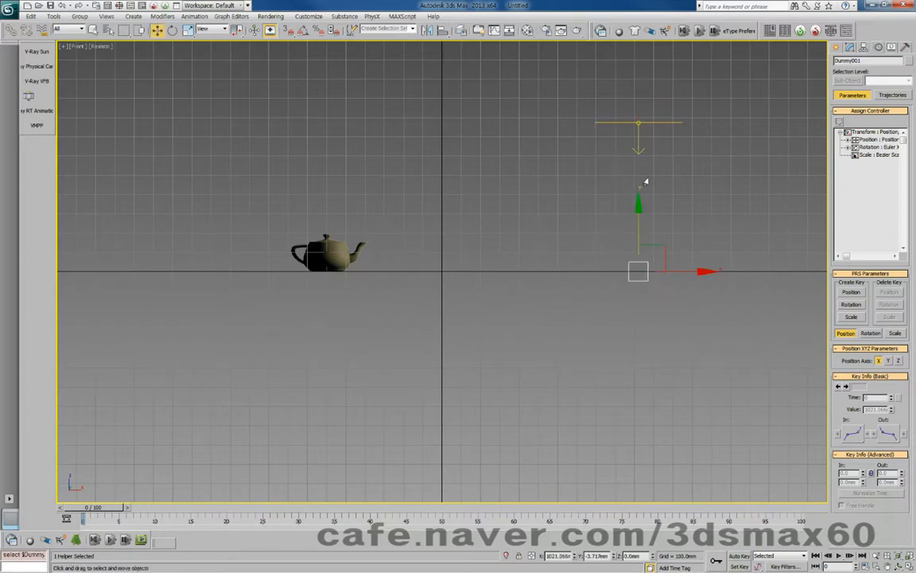
Target the V-Ray light's Position controller and try to path-constrain the light to the teapot
{"action": "left_click", "coordinate": [600, 123]}
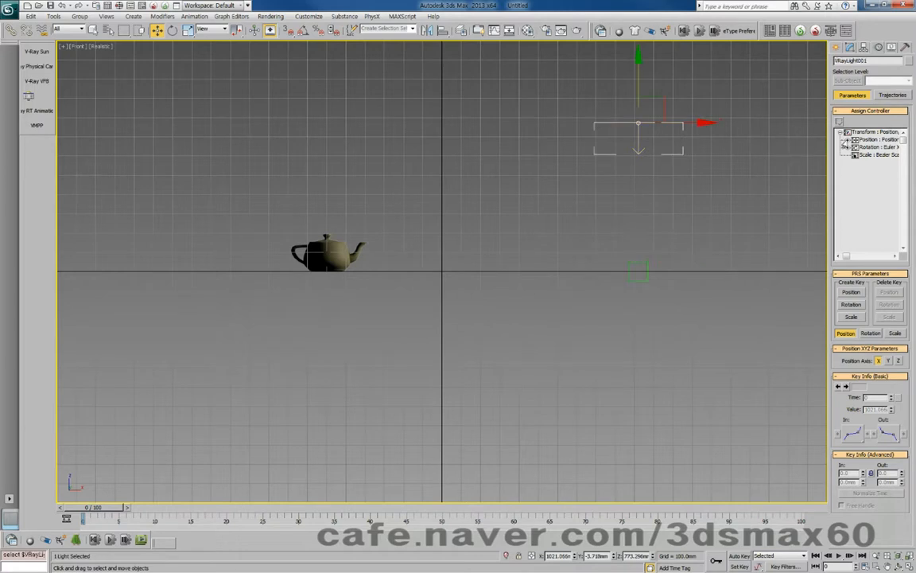
{"action": "left_click", "coordinate": [848, 140]}
{"action": "left_click", "coordinate": [876, 139]}
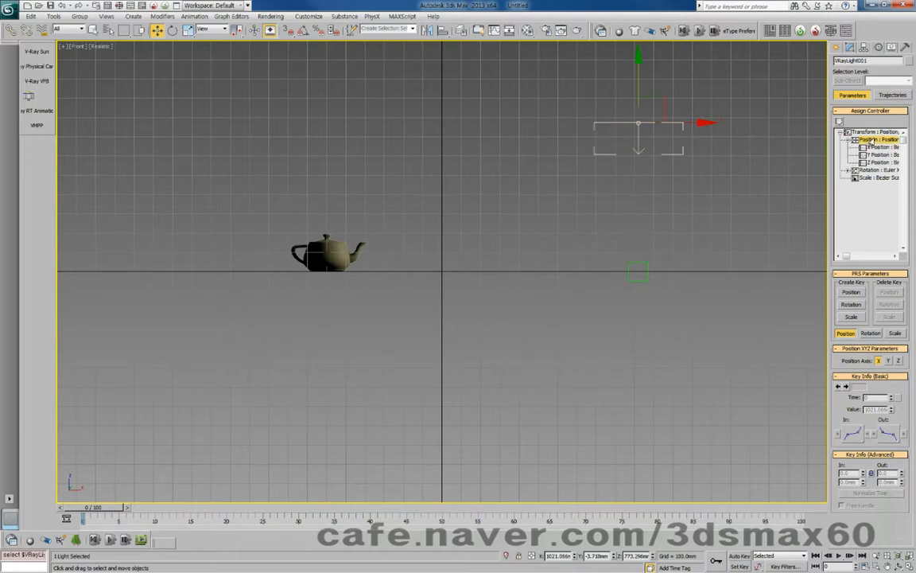
{"action": "left_click", "coordinate": [193, 18]}
{"action": "mouse_move", "coordinate": [187, 68]}
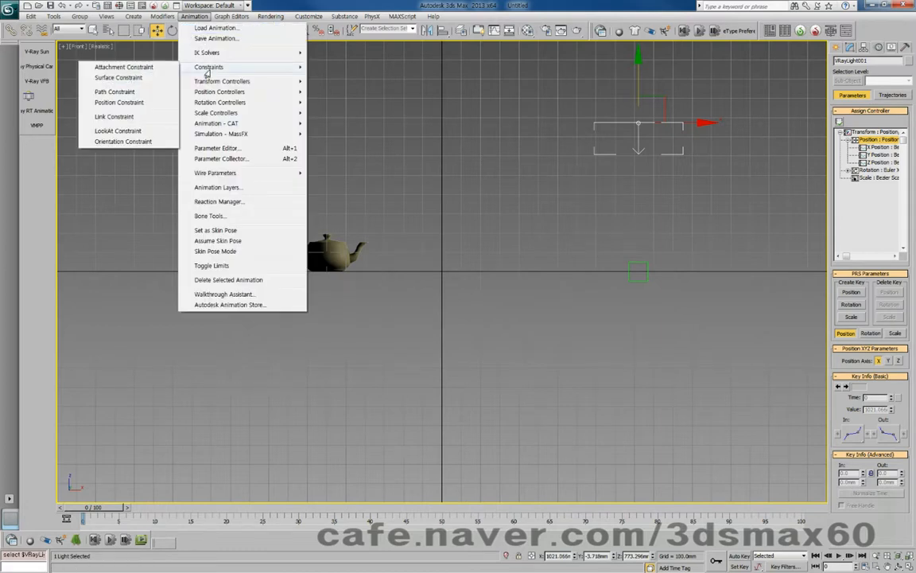
{"action": "left_click", "coordinate": [119, 92]}
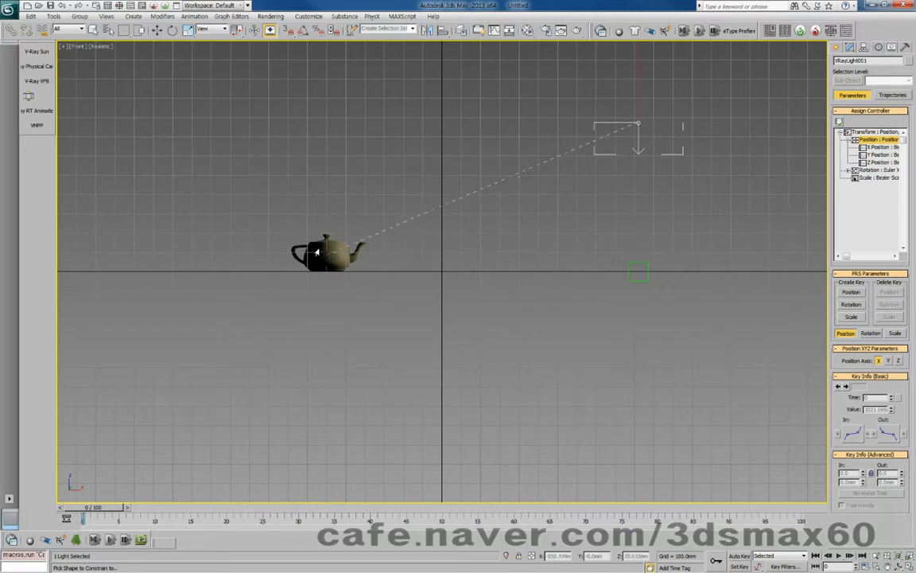
{"action": "key", "text": "w"}
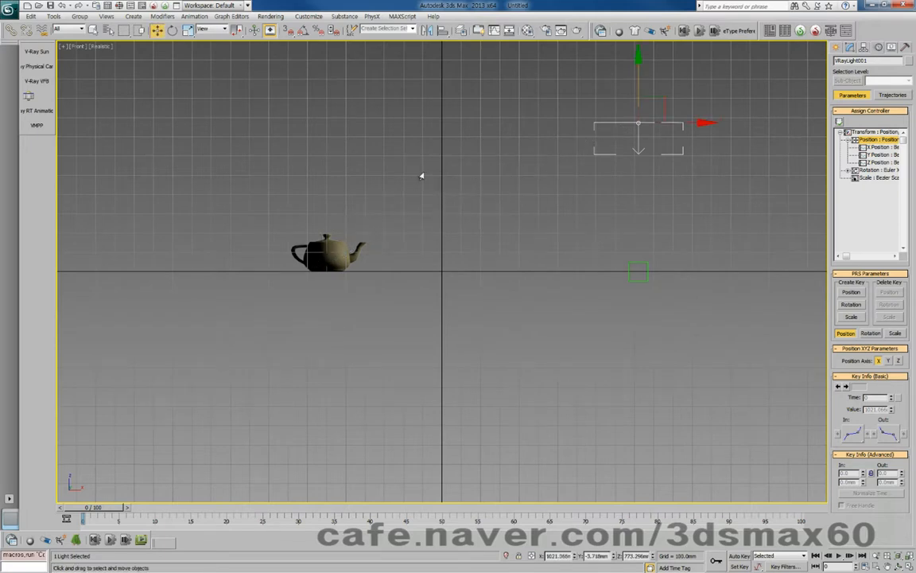
Show the whole scene in the Perspective view and try to path-constrain the teapot to the dummy
{"action": "key", "text": "p"}
{"action": "key", "text": "ctrl+alt+z"}
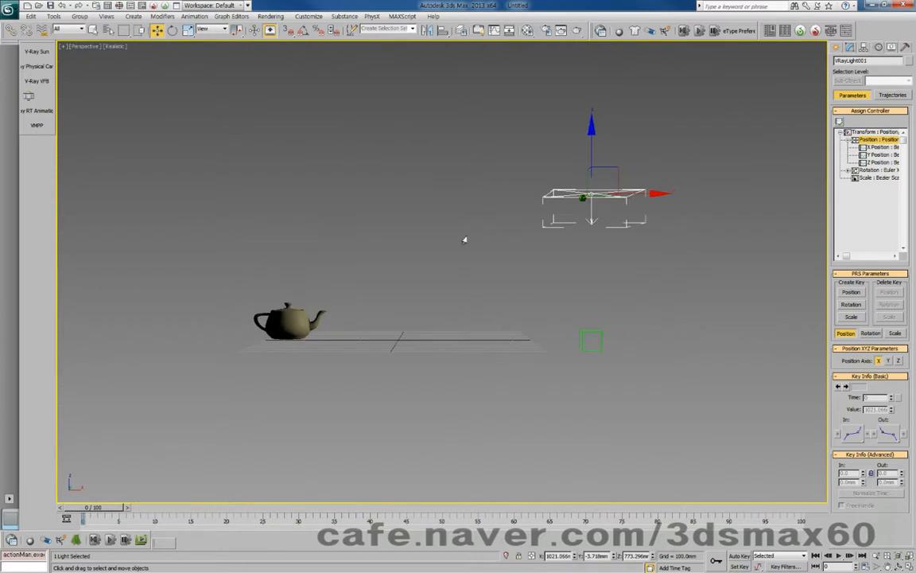
{"action": "left_click", "coordinate": [548, 276]}
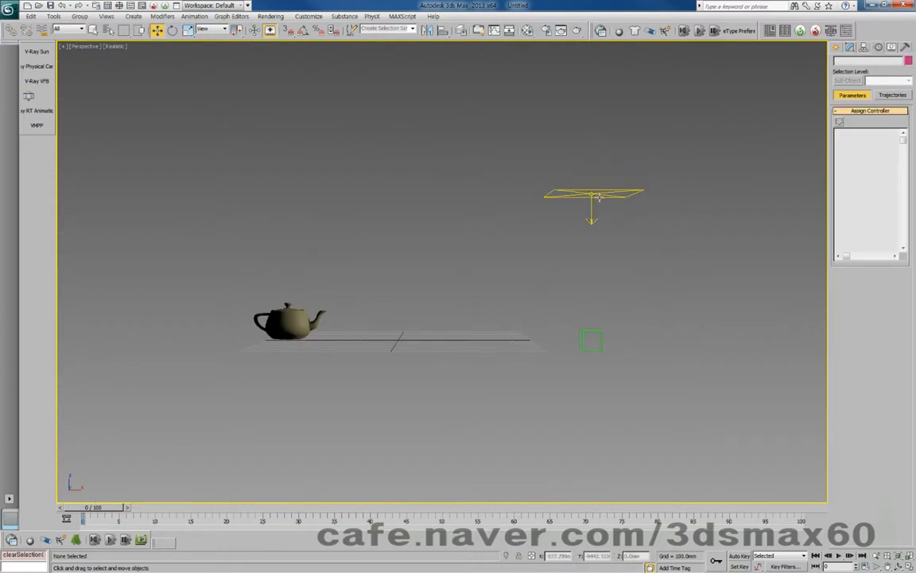
{"action": "left_click", "coordinate": [599, 197]}
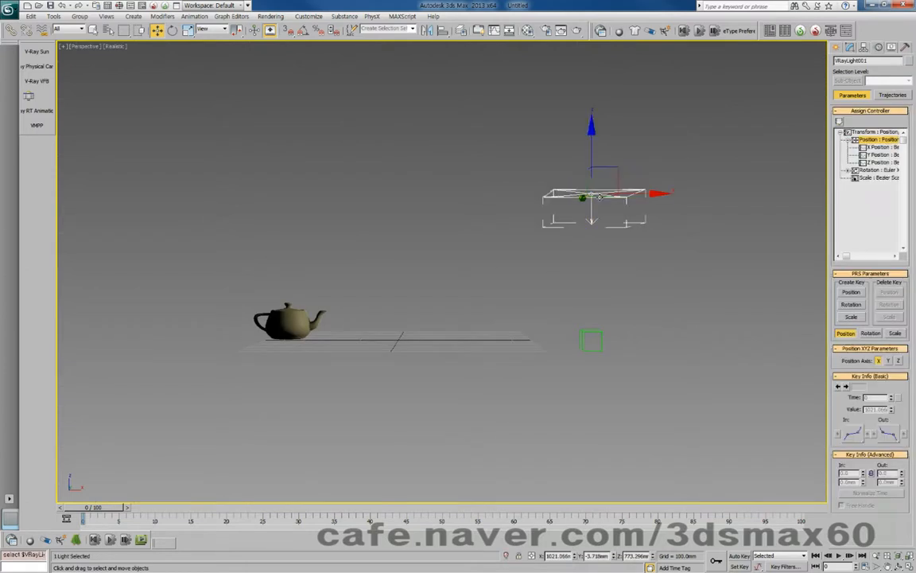
{"action": "left_click", "coordinate": [261, 316]}
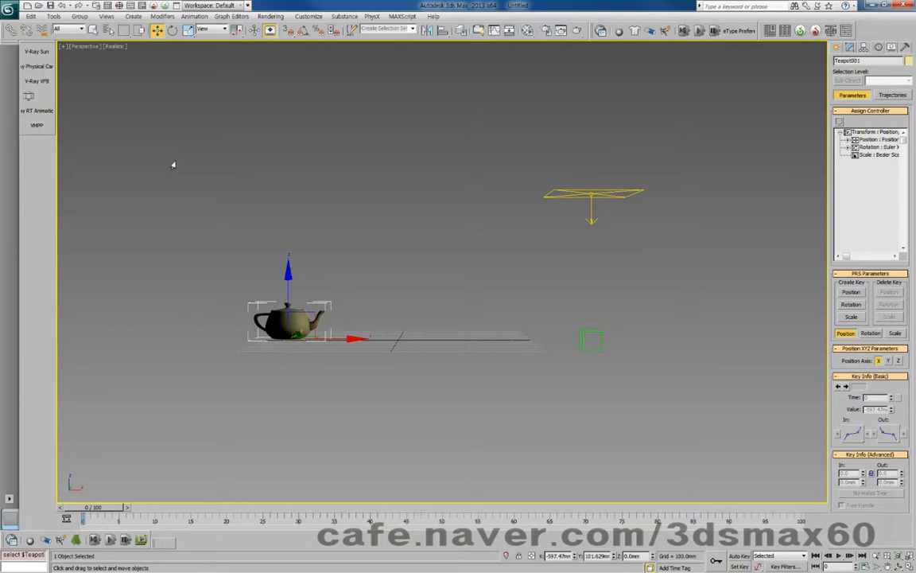
{"action": "left_click", "coordinate": [194, 16]}
{"action": "mouse_move", "coordinate": [208, 66]}
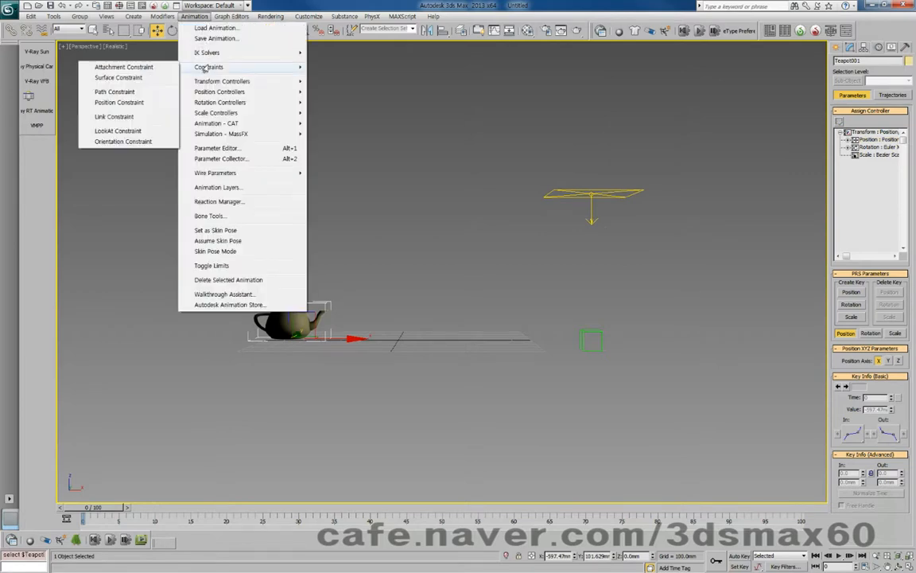
{"action": "left_click", "coordinate": [115, 91]}
{"action": "left_click", "coordinate": [583, 337]}
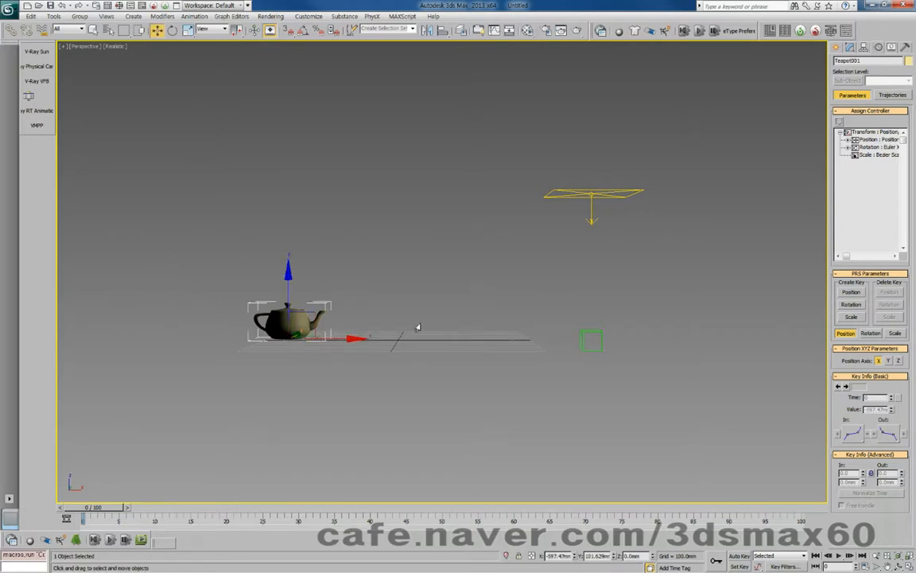
Reset the scene to an empty one without saving the current setup
{"action": "left_click", "coordinate": [475, 326]}
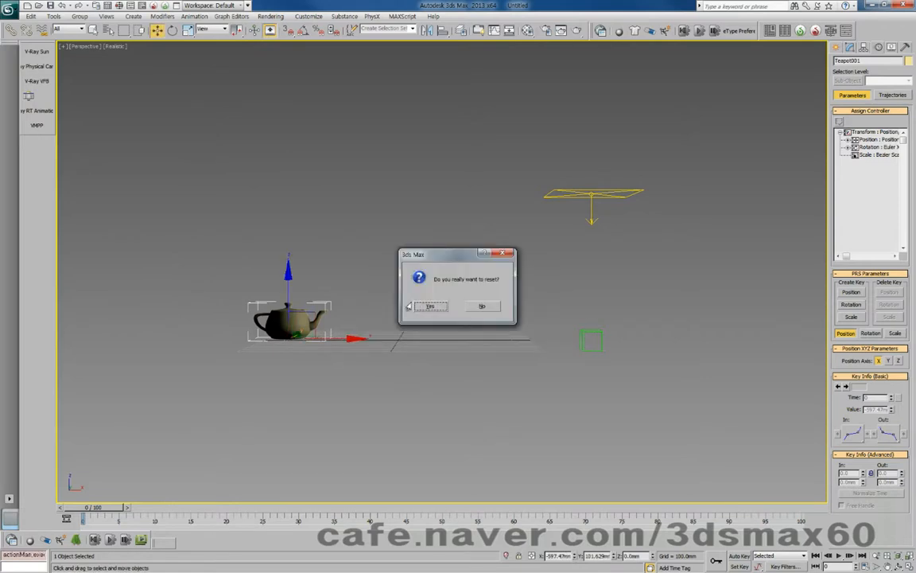
{"action": "left_click", "coordinate": [422, 306]}
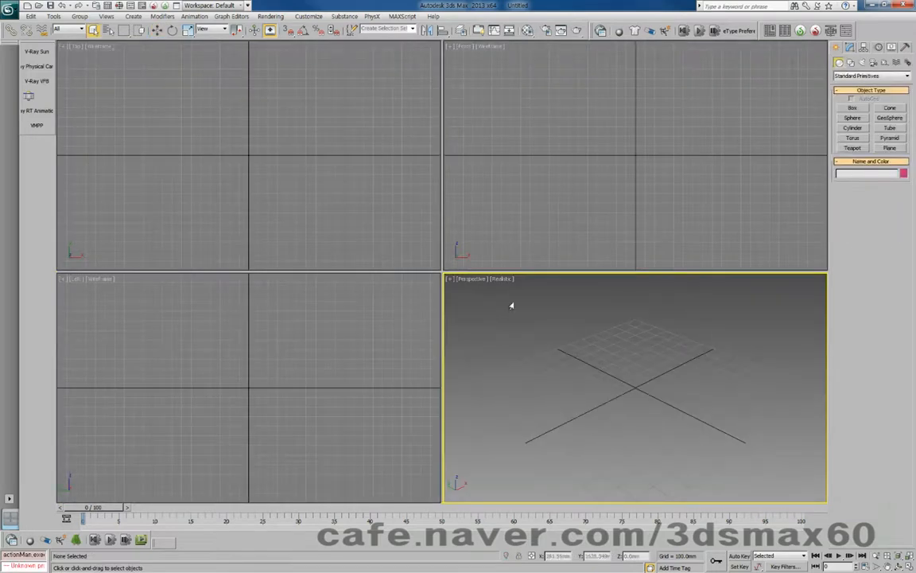
{"action": "left_click", "coordinate": [841, 118]}
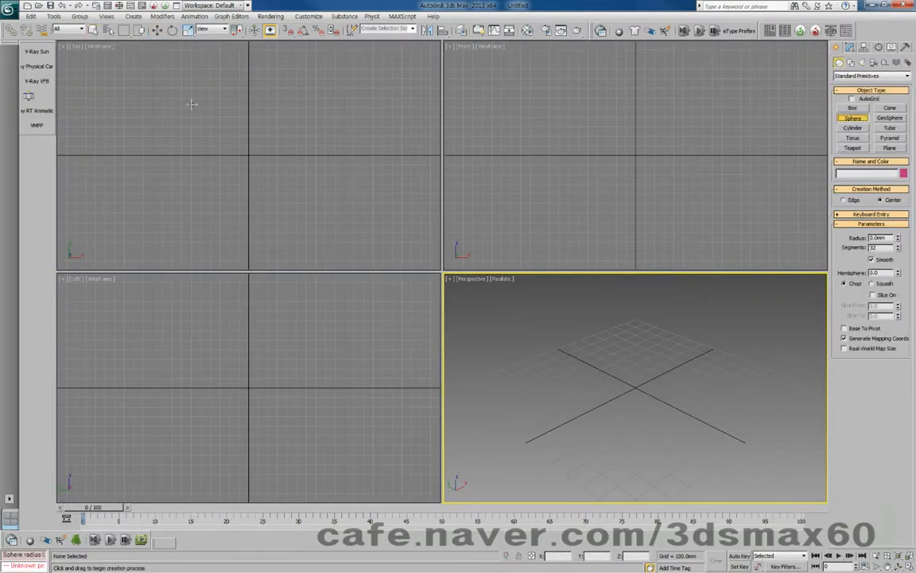
{"action": "left_click_drag", "start_coordinate": [191, 93], "coordinate": [192, 112]}
{"action": "left_click_drag", "start_coordinate": [312, 170], "coordinate": [315, 203]}
{"action": "key", "text": "ctrl+z"}
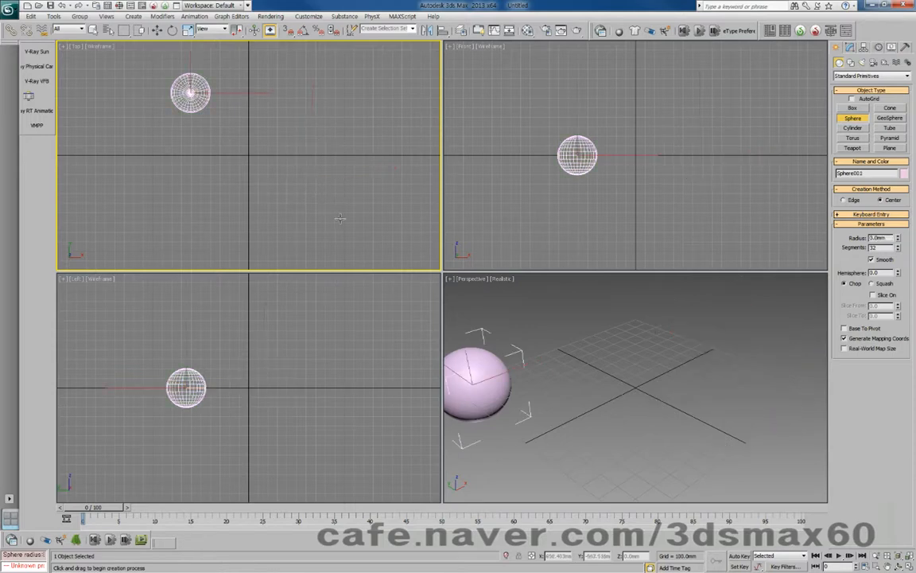
{"action": "right_click", "coordinate": [335, 213]}
{"action": "key", "text": "Delete"}
{"action": "left_click", "coordinate": [540, 322]}
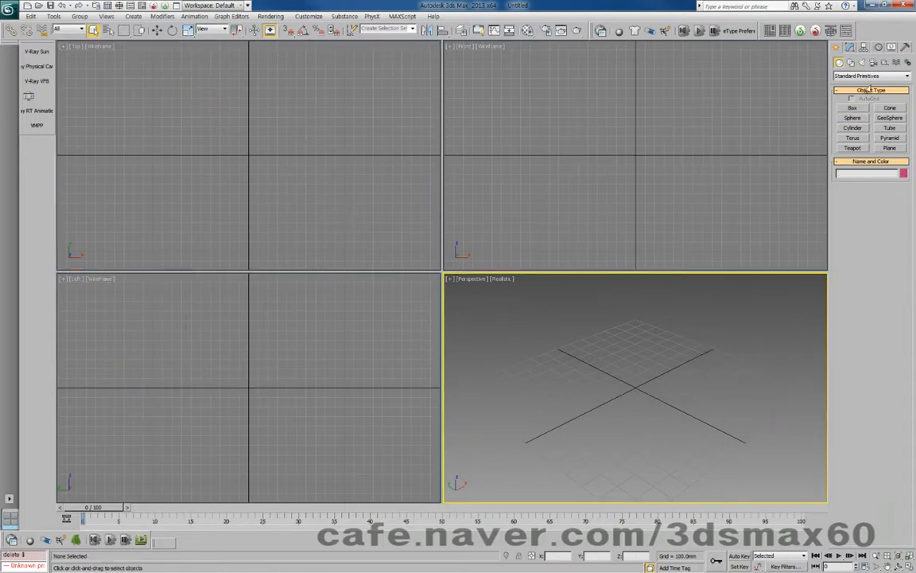
Create a rectangular VRayLight around the origin in the Top view and activate the Move tool
{"action": "left_click", "coordinate": [861, 63]}
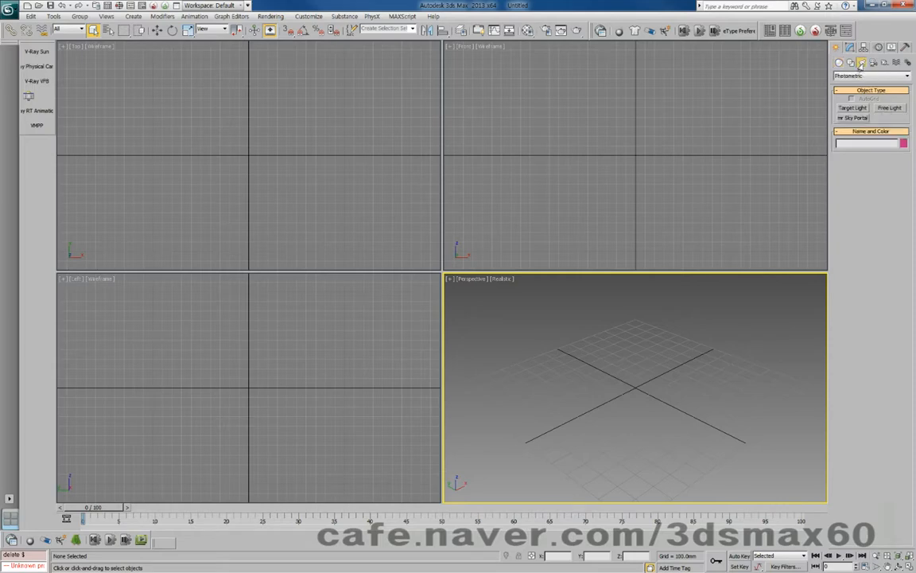
{"action": "left_click", "coordinate": [840, 77]}
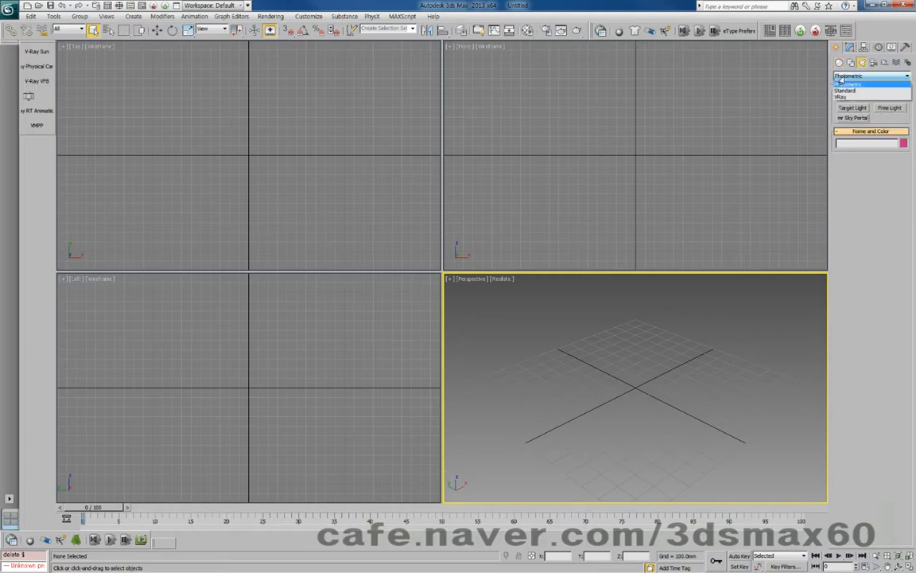
{"action": "left_click", "coordinate": [845, 95]}
{"action": "left_click", "coordinate": [851, 107]}
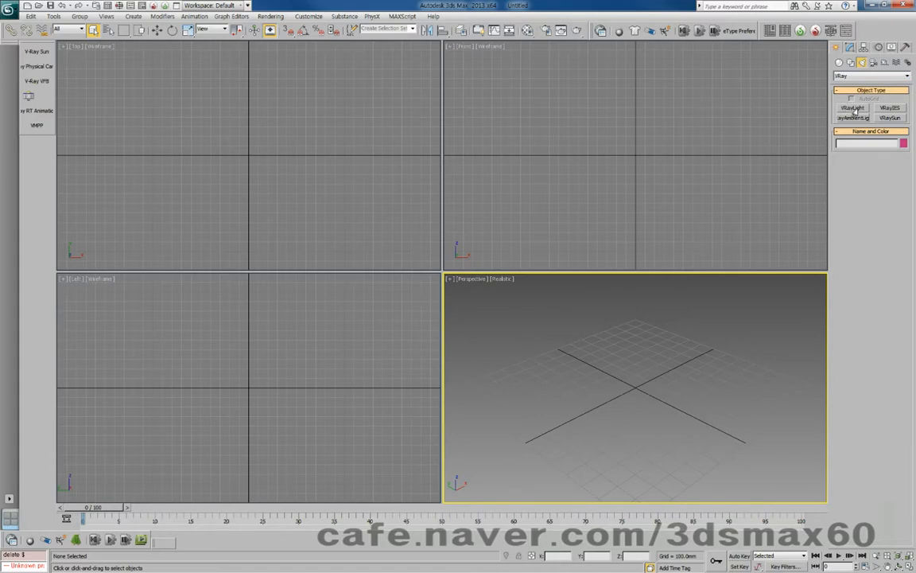
{"action": "mouse_move", "coordinate": [201, 123]}
{"action": "left_mouse_down"}
{"action": "mouse_move", "coordinate": [287, 249]}
{"action": "mouse_move", "coordinate": [288, 228]}
{"action": "left_mouse_up"}
{"action": "right_click", "coordinate": [642, 358]}
{"action": "right_click", "coordinate": [274, 168]}
{"action": "right_click", "coordinate": [239, 157]}
{"action": "right_click", "coordinate": [269, 179]}
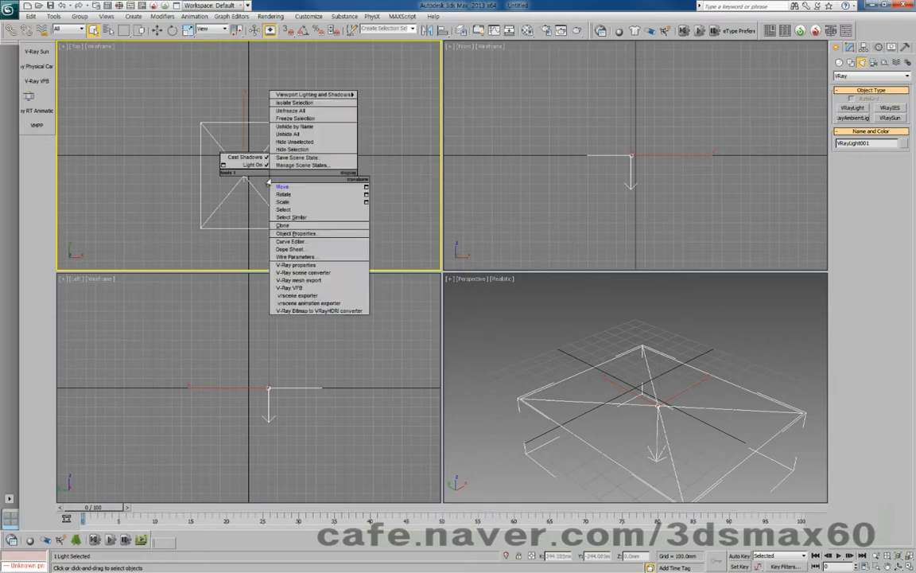
{"action": "left_click", "coordinate": [283, 186]}
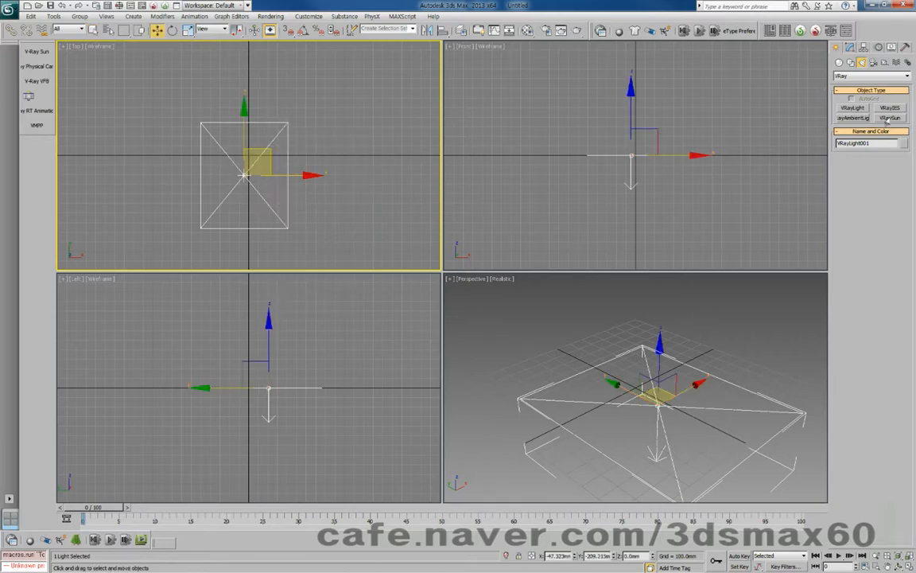
Create a small Dummy helper near the center of the V-Ray light in the Top view
{"action": "left_click", "coordinate": [858, 76]}
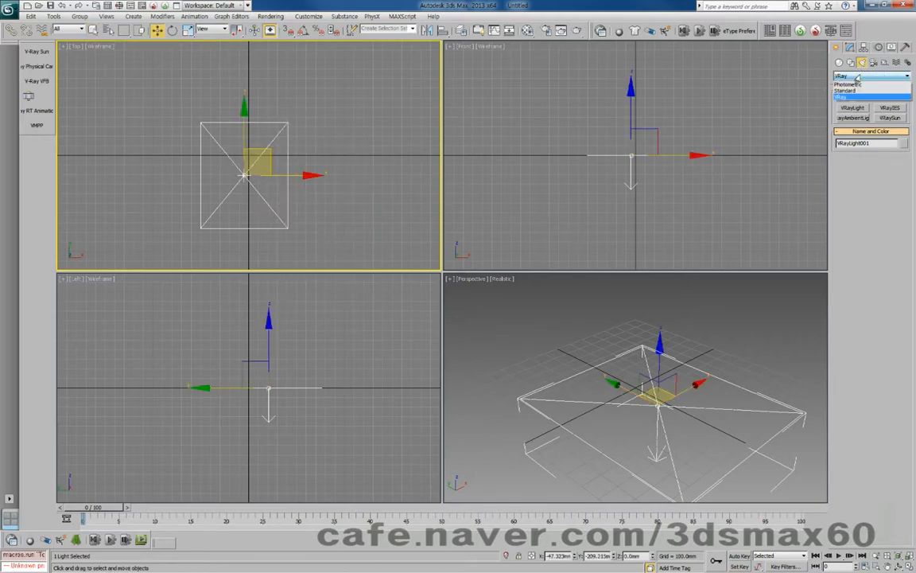
{"action": "left_click", "coordinate": [855, 84]}
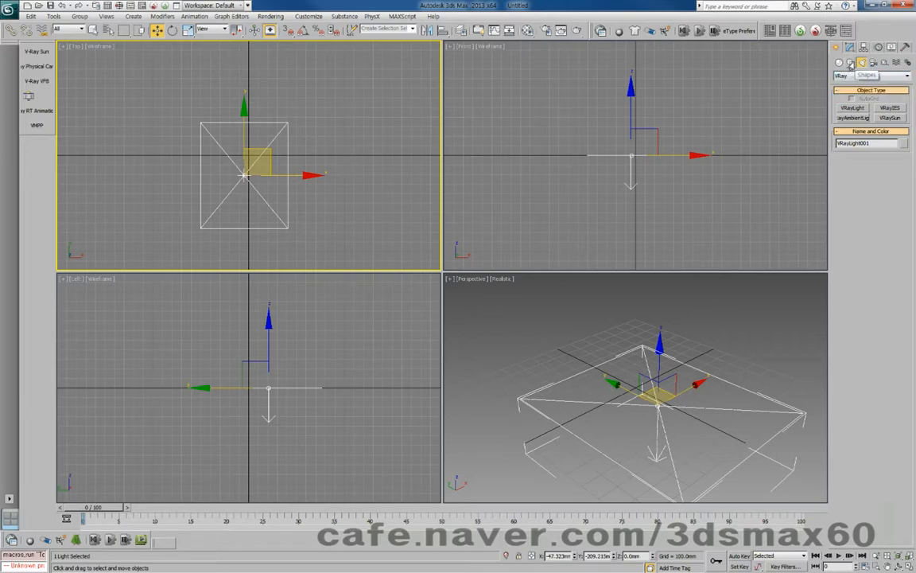
{"action": "left_click", "coordinate": [850, 63]}
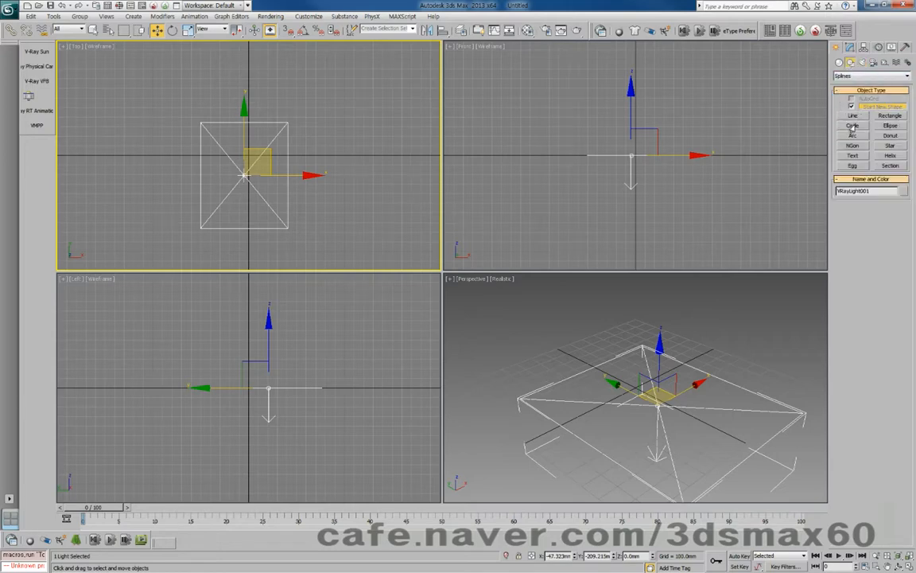
{"action": "left_click", "coordinate": [884, 62]}
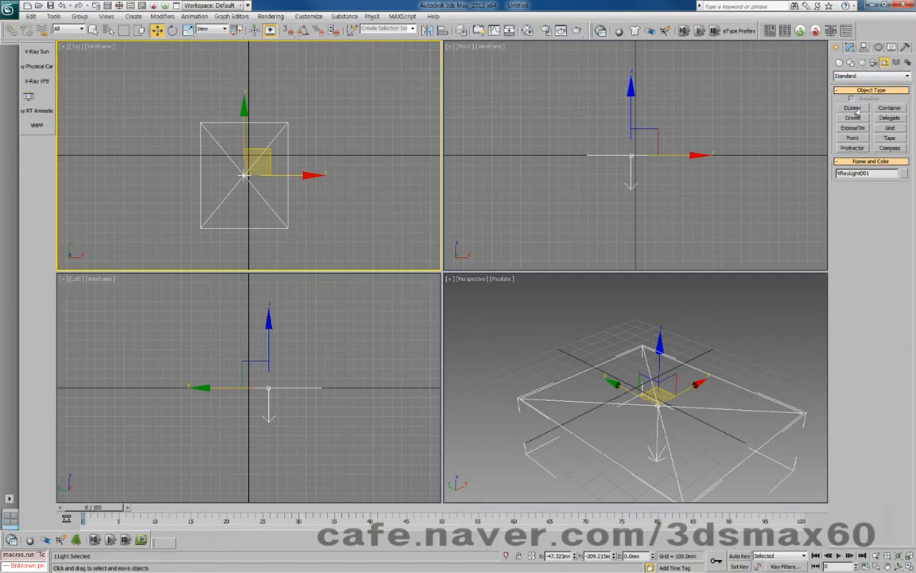
{"action": "left_click", "coordinate": [852, 108]}
{"action": "left_click_drag", "start_coordinate": [257, 186], "coordinate": [246, 182]}
Align the dummy to the V-Ray light in X and Y position, center to center
{"action": "key", "text": "alt+a"}
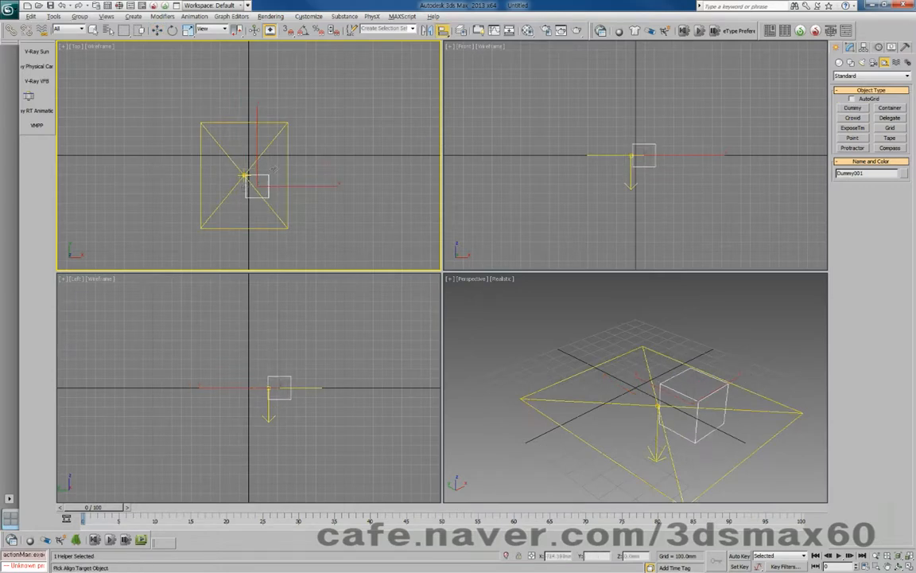
{"action": "left_click", "coordinate": [261, 157]}
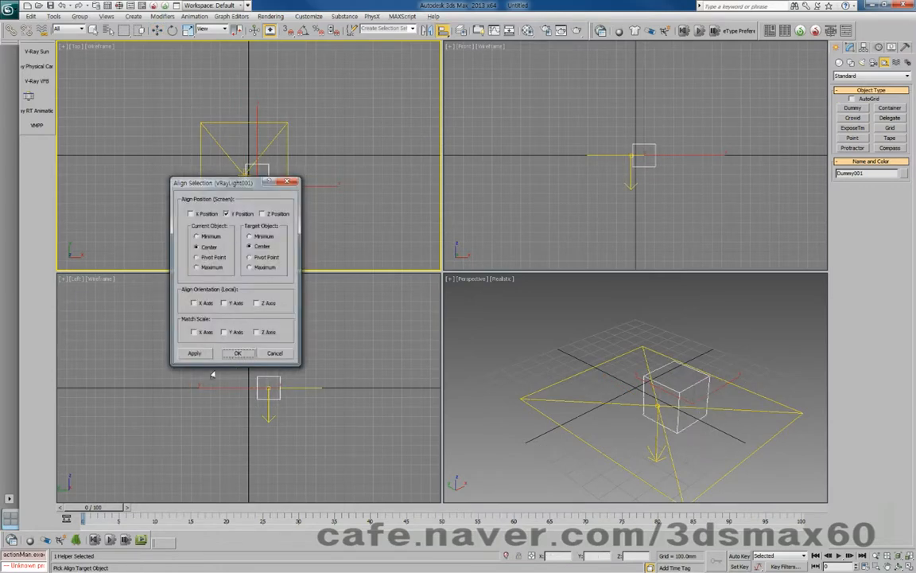
{"action": "left_click", "coordinate": [191, 213]}
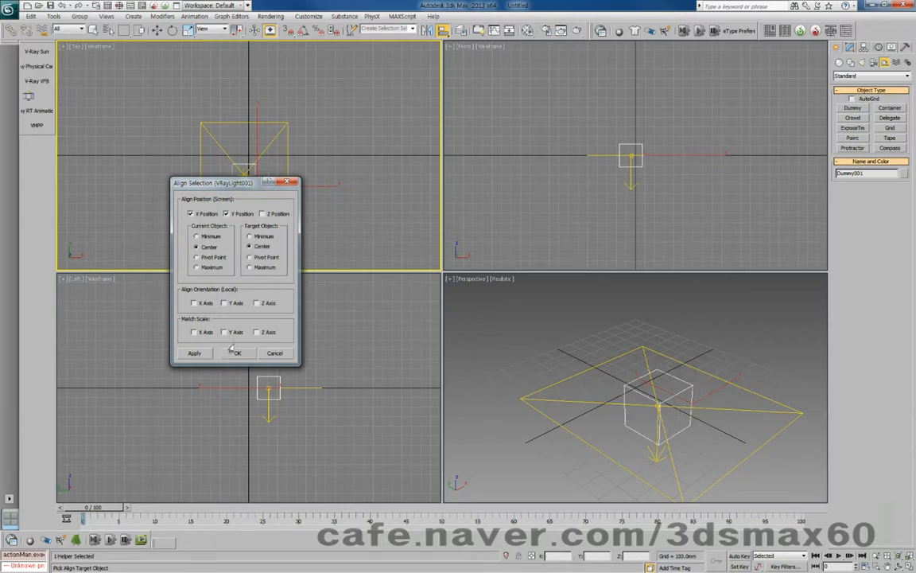
{"action": "left_click", "coordinate": [236, 353]}
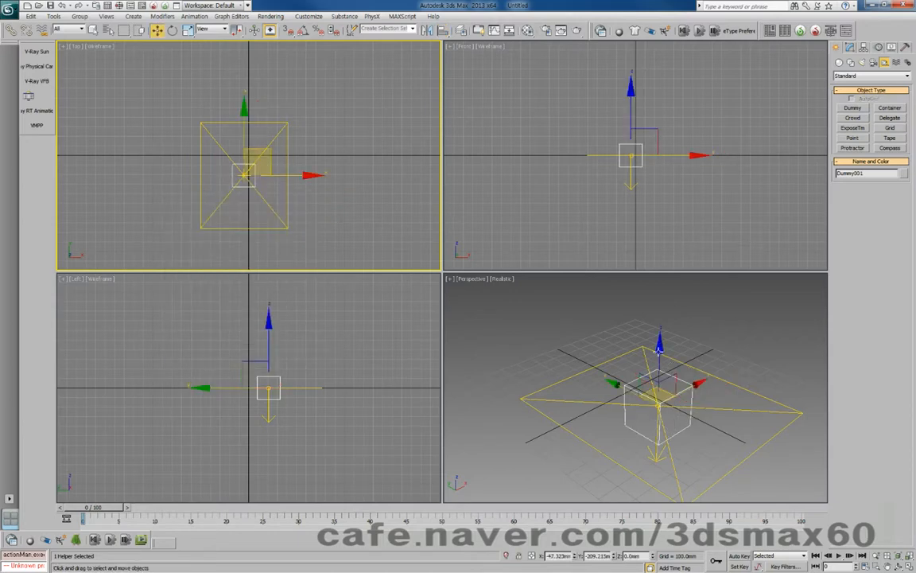
Raise the V-Ray light straight up above the dummy in the Perspective view to a Z height of about 2342 mm
{"action": "left_click", "coordinate": [644, 348]}
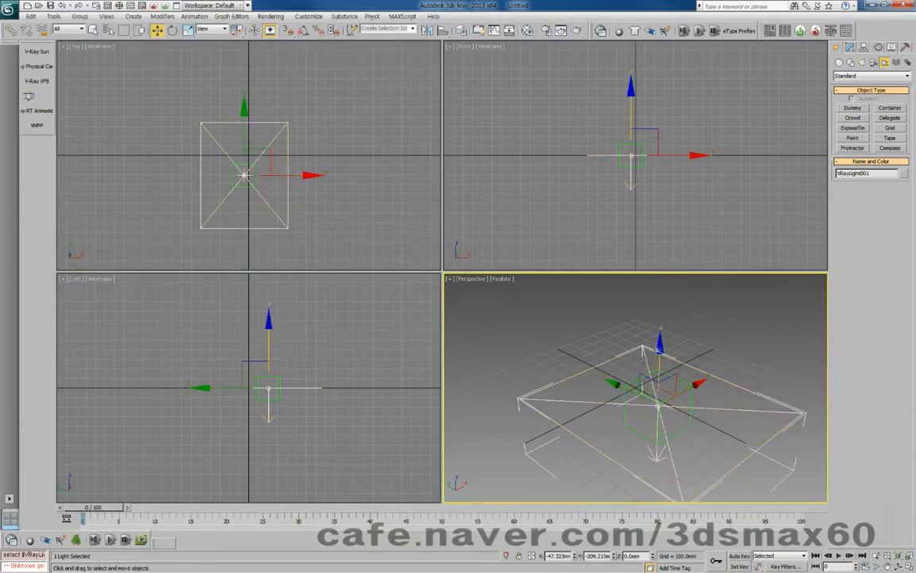
{"action": "left_click_drag", "start_coordinate": [658, 349], "coordinate": [664, 79]}
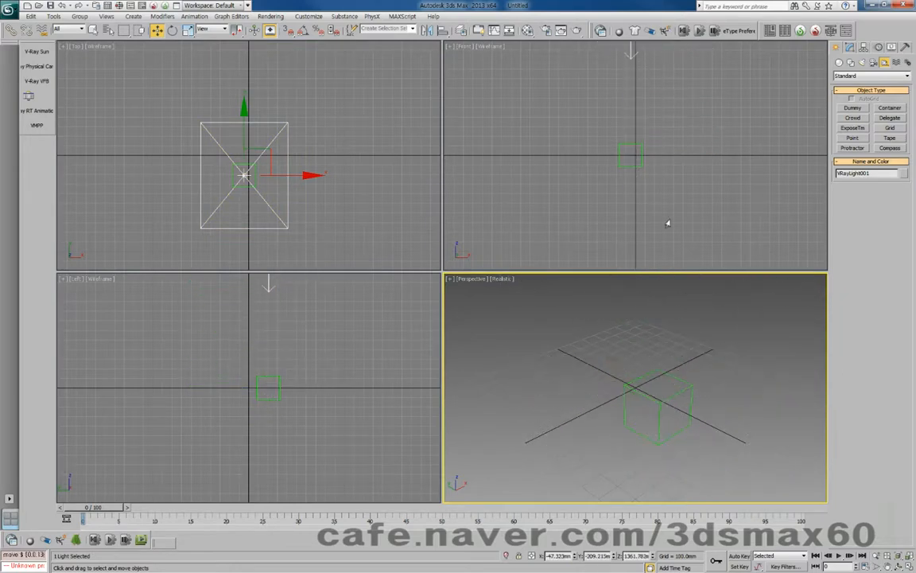
{"action": "scroll", "coordinate": [650, 377], "scroll_direction": "down", "scroll_amount": 3}
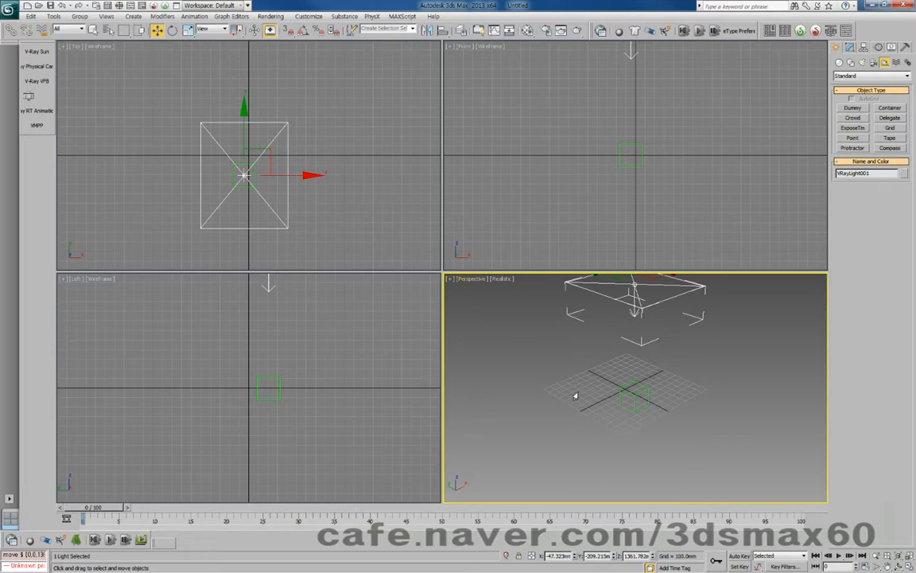
{"action": "scroll", "coordinate": [596, 424], "scroll_direction": "down", "scroll_amount": 3}
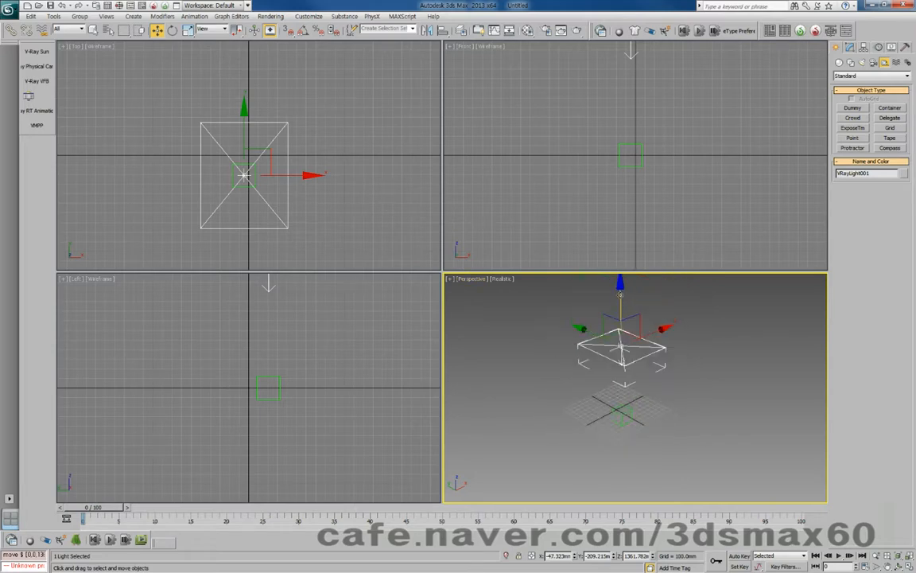
{"action": "left_click_drag", "start_coordinate": [620, 295], "coordinate": [621, 239]}
{"action": "middle_click_drag", "start_coordinate": [622, 337], "coordinate": [587, 357]}
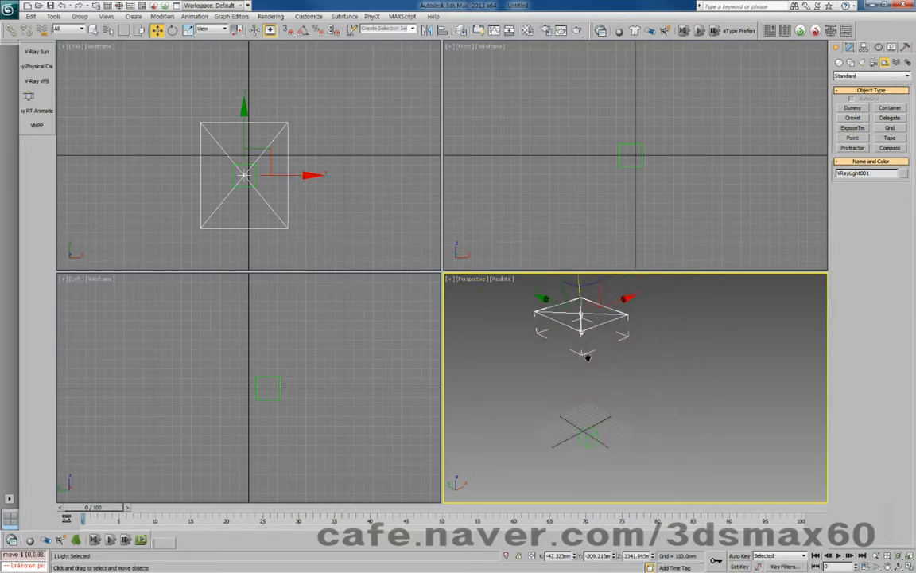
Apply a LookAt constraint to the V-Ray light with the dummy as target and enable Keep Initial Offset
{"action": "left_click", "coordinate": [195, 17]}
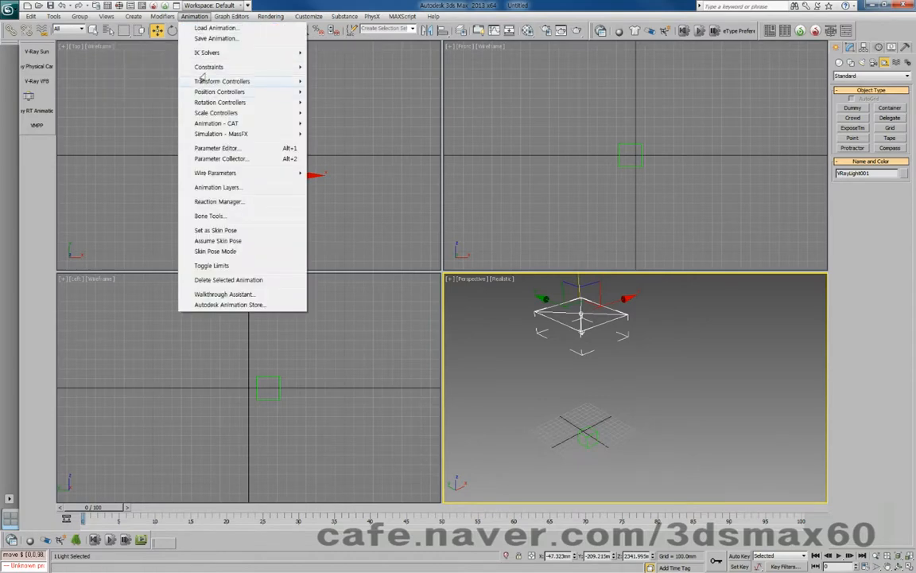
{"action": "mouse_move", "coordinate": [201, 68]}
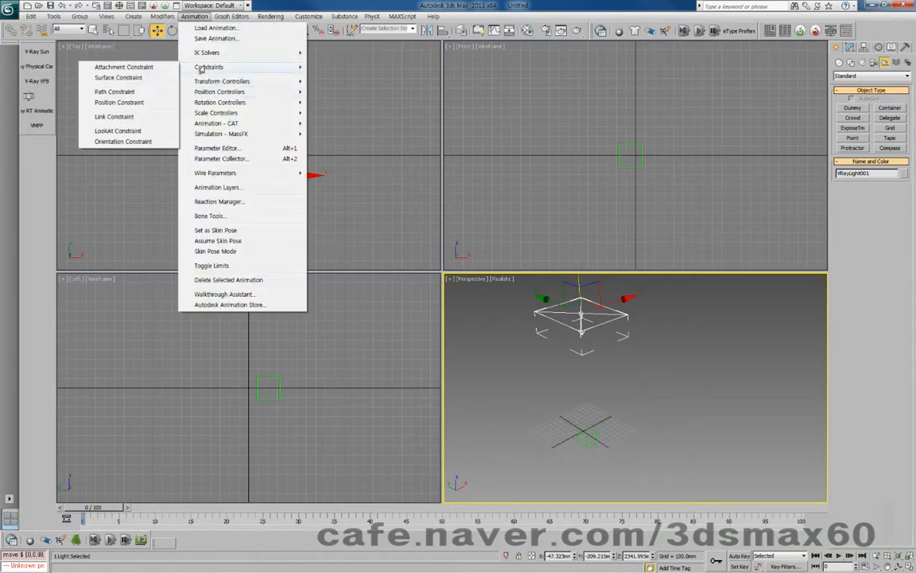
{"action": "left_click", "coordinate": [106, 132]}
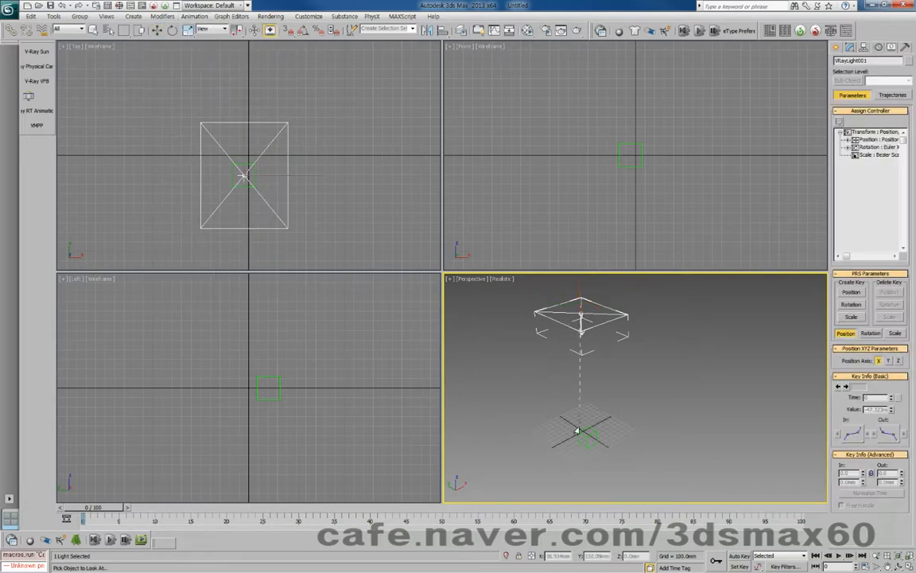
{"action": "left_click", "coordinate": [244, 174]}
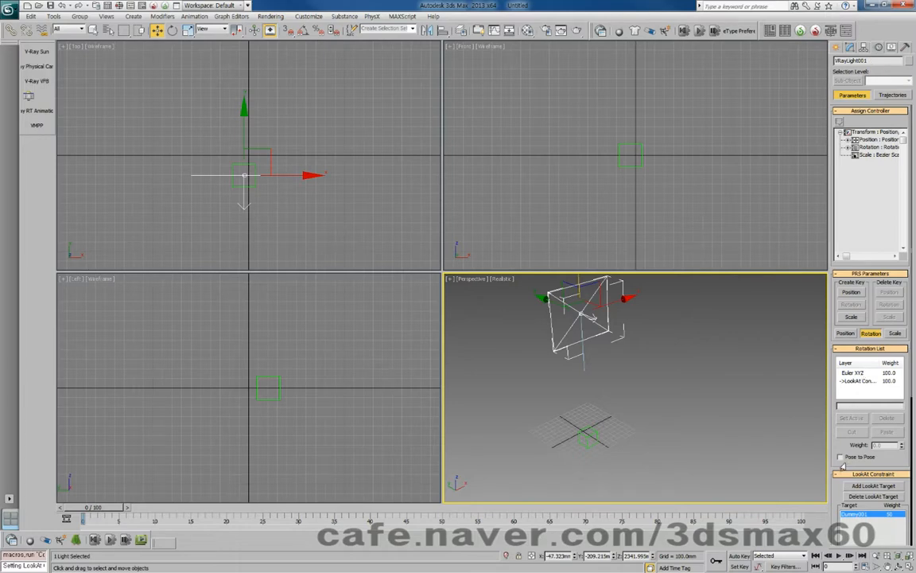
{"action": "scroll", "coordinate": [847, 445], "scroll_direction": "down", "scroll_amount": 5}
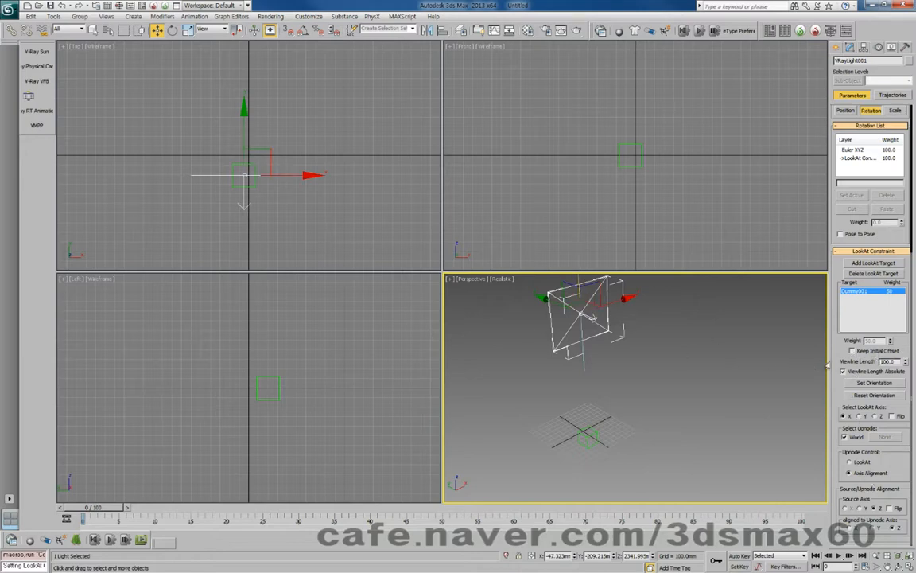
{"action": "left_click", "coordinate": [851, 350]}
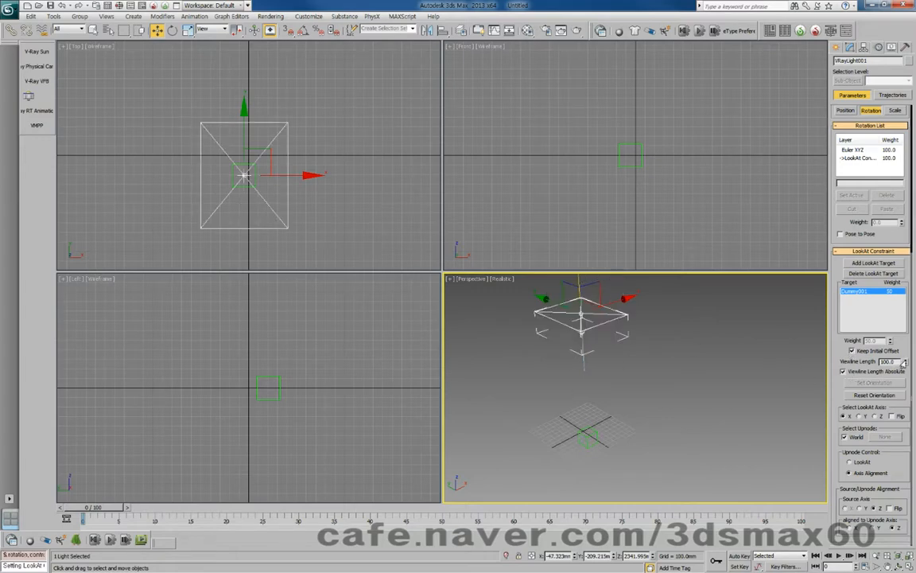
Lengthen the light's LookAt viewline until it reaches the dummy, and try moving the dummy to test how the light follows it
{"action": "left_click_drag", "start_coordinate": [903, 362], "coordinate": [905, 294]}
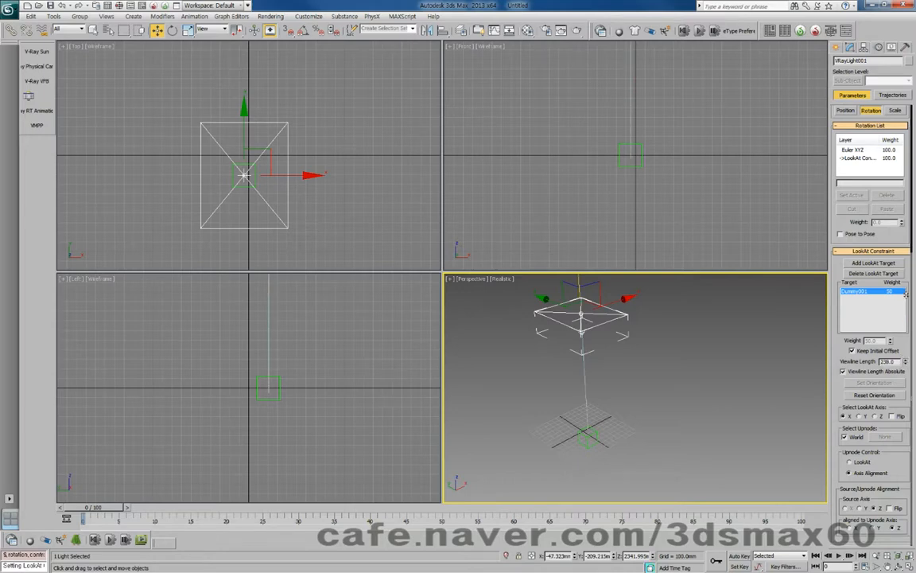
{"action": "left_click", "coordinate": [589, 440]}
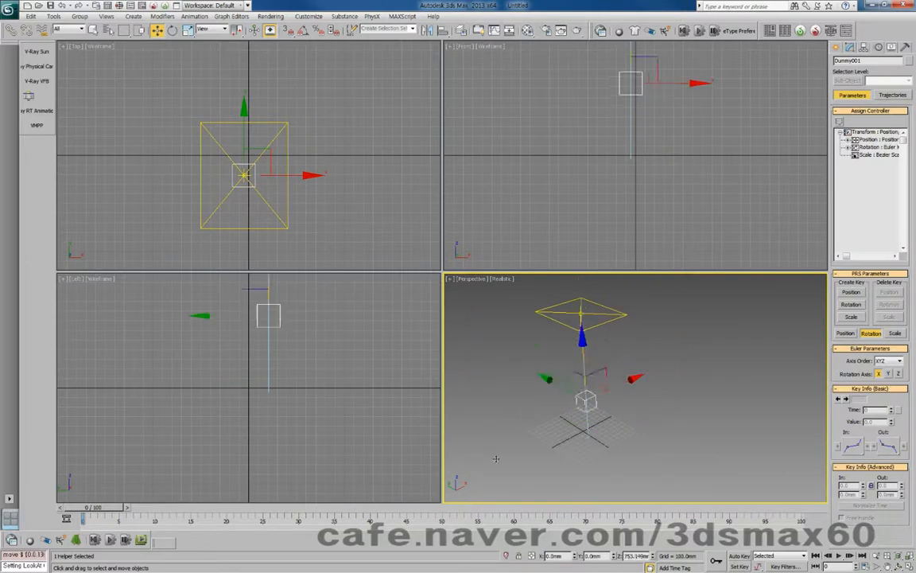
{"action": "left_click_drag", "start_coordinate": [600, 422], "coordinate": [682, 366]}
{"action": "right_click", "coordinate": [682, 366]}
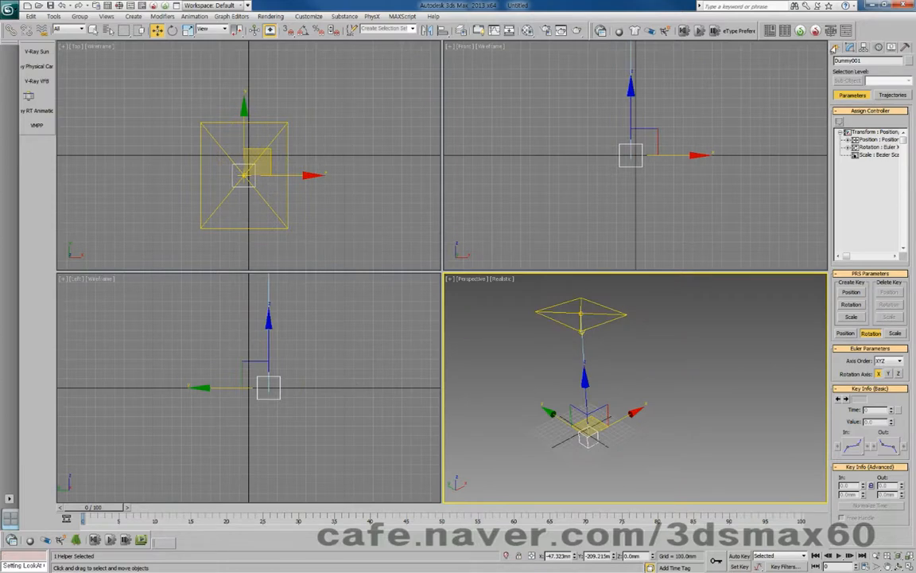
Create a large teapot on the ground in the Perspective view, beside the dummy
{"action": "left_click", "coordinate": [837, 46]}
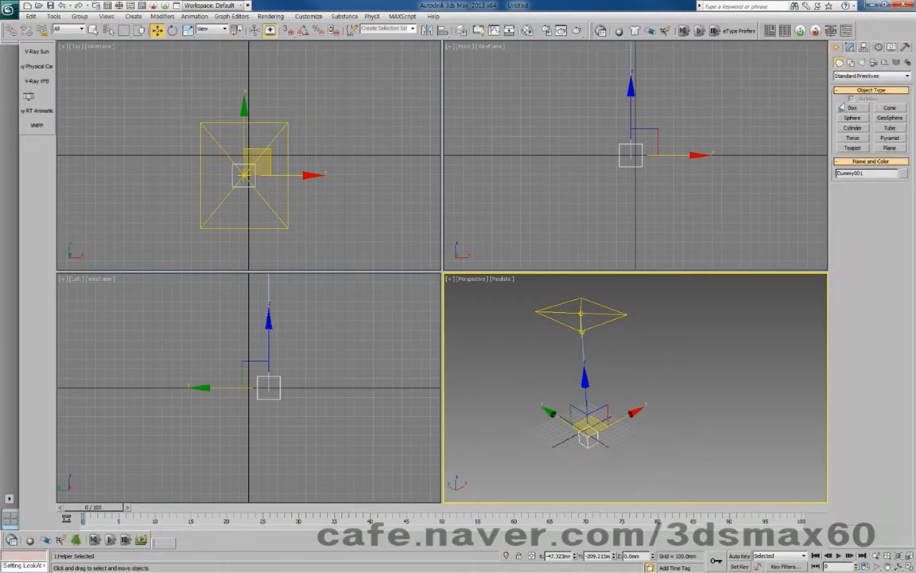
{"action": "left_click", "coordinate": [852, 148]}
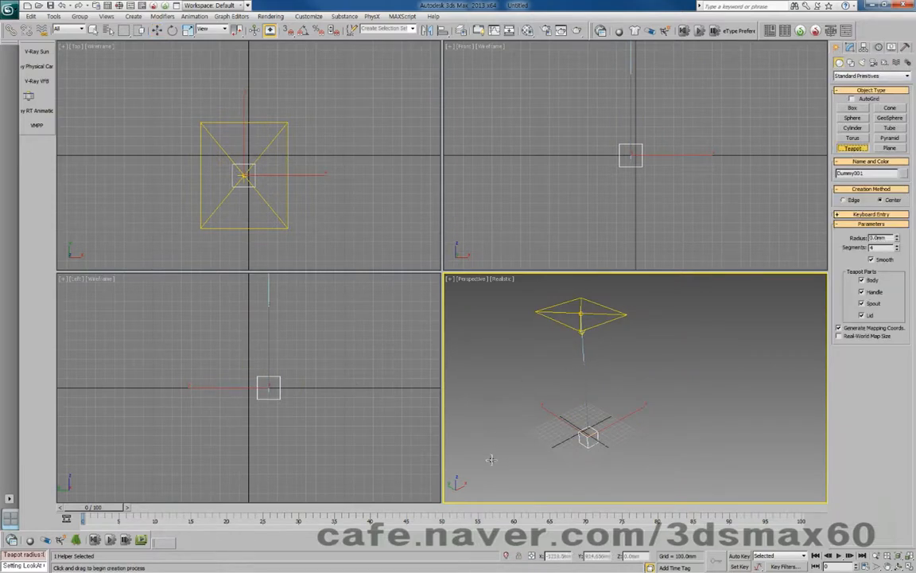
{"action": "left_click_drag", "start_coordinate": [493, 437], "coordinate": [491, 459]}
{"action": "right_click", "coordinate": [564, 443]}
Move the dummy along the ground plane onto the teapot, to about X -1031 mm and Y 1265 mm, aiming the light at it
{"action": "left_click", "coordinate": [594, 435]}
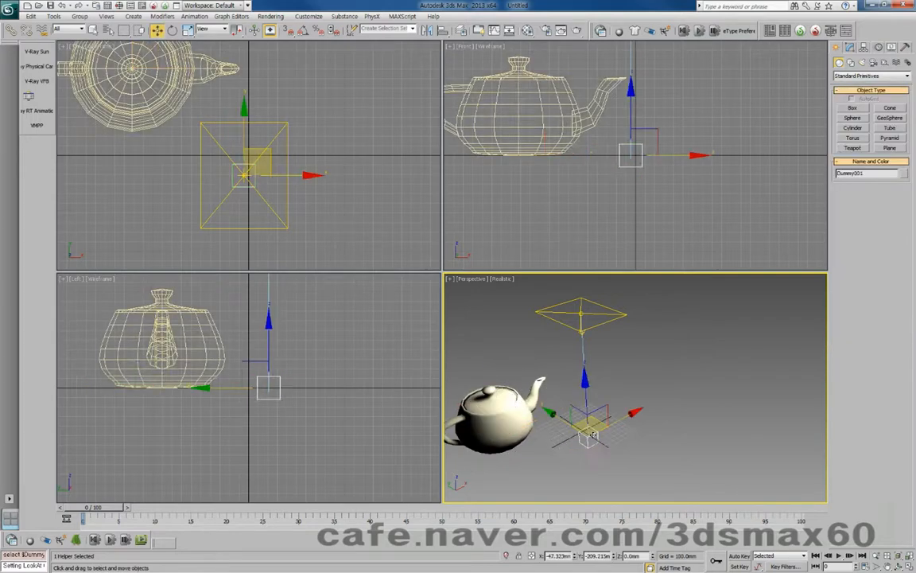
{"action": "left_click_drag", "start_coordinate": [599, 422], "coordinate": [499, 406]}
{"action": "middle_click_drag", "start_coordinate": [574, 373], "coordinate": [671, 361]}
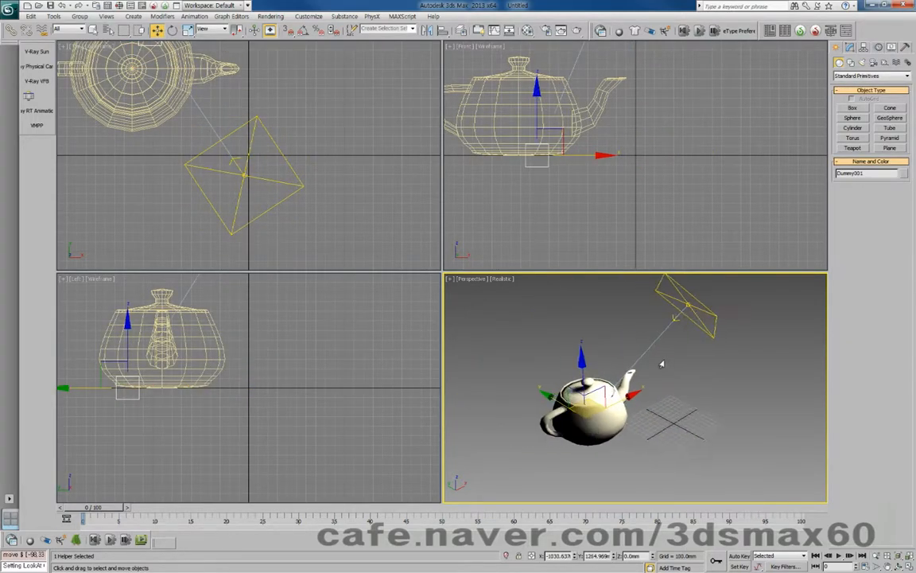